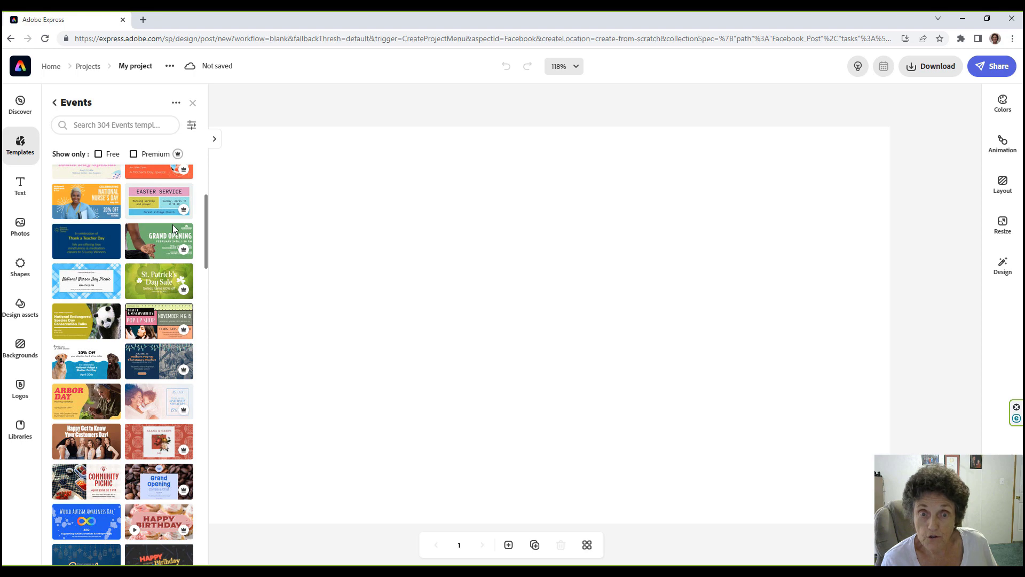
Filter the Events templates to the free ones and start from the wedding Thank You card.
scroll(173, 223, up, 3)
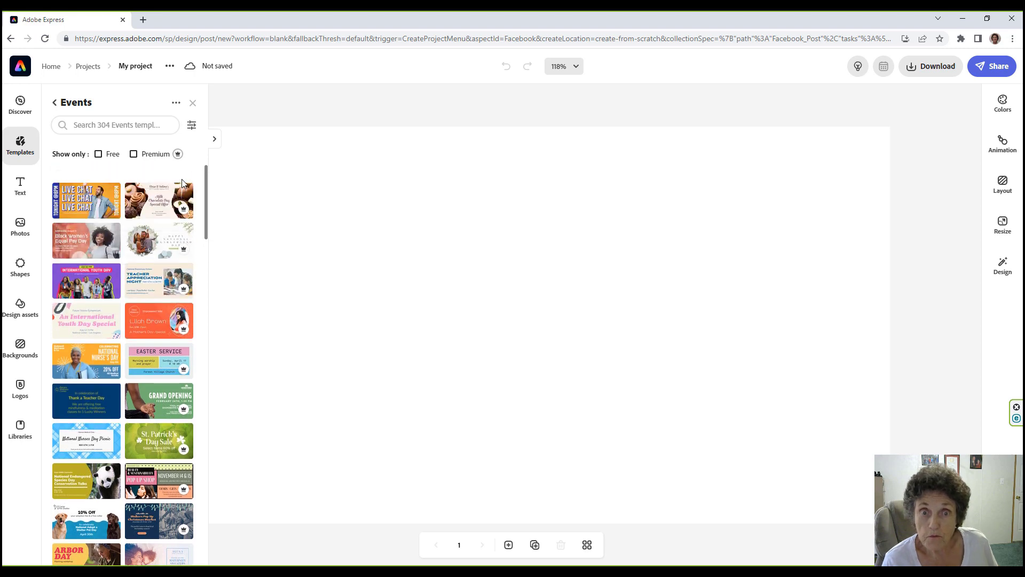
scroll(181, 214, down, 3)
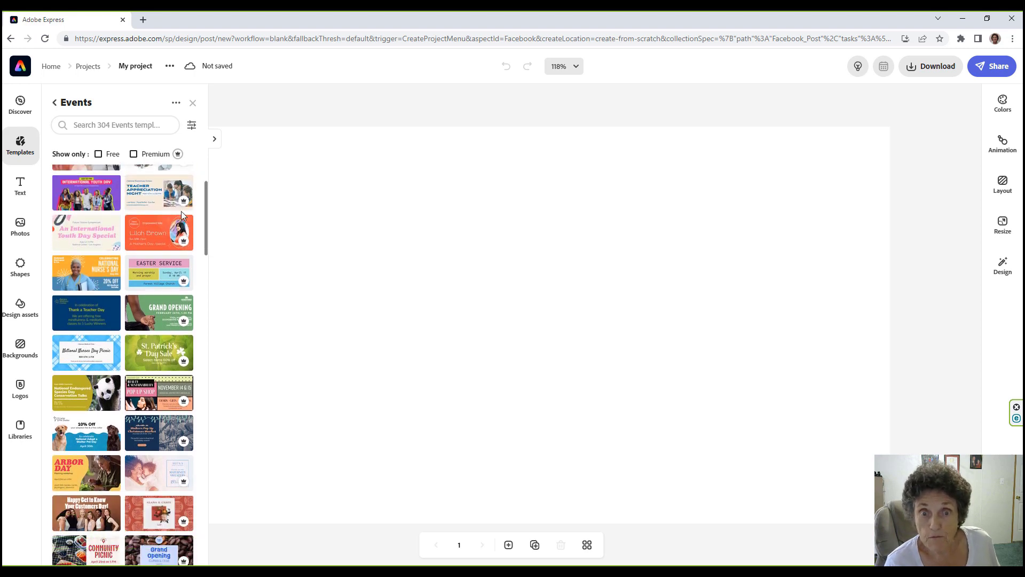
scroll(182, 240, down, 3)
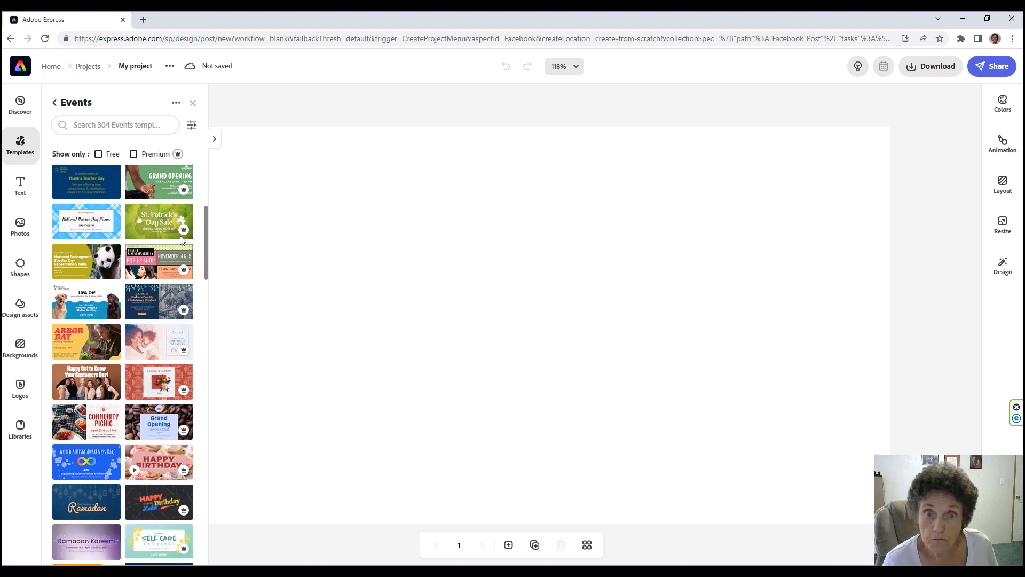
scroll(180, 258, down, 2)
scroll(184, 240, up, 4)
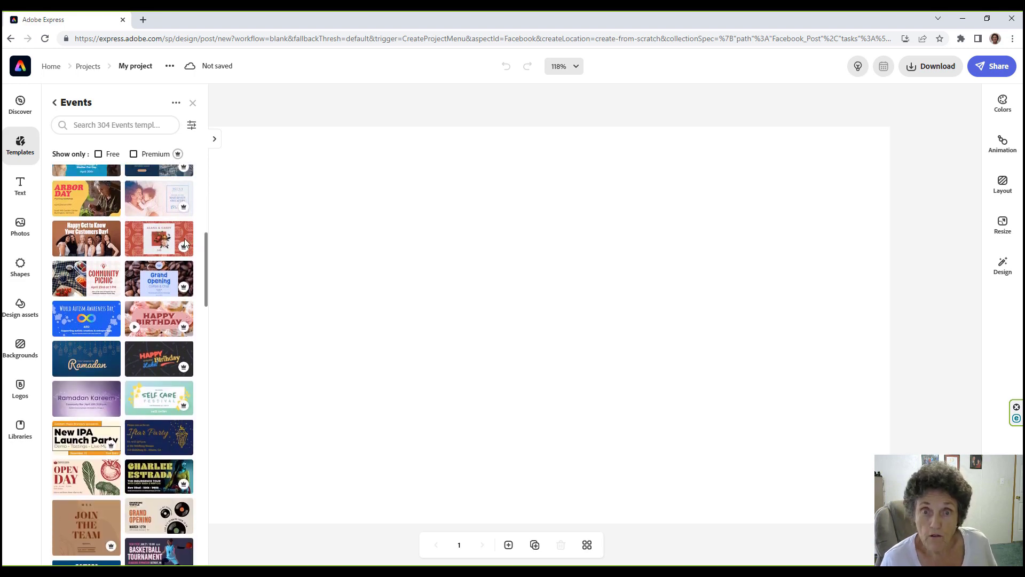
scroll(184, 224, up, 1)
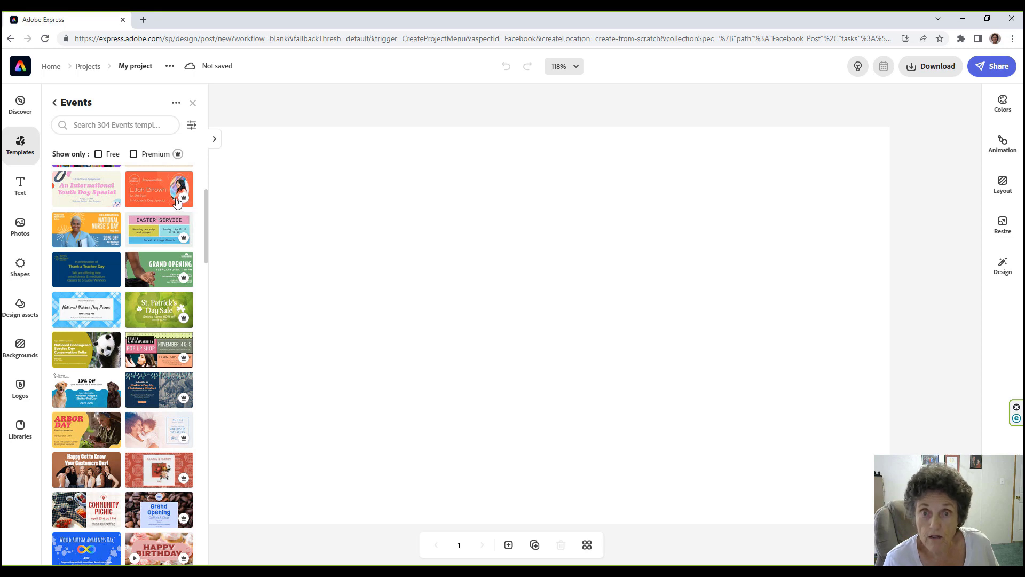
click(98, 154)
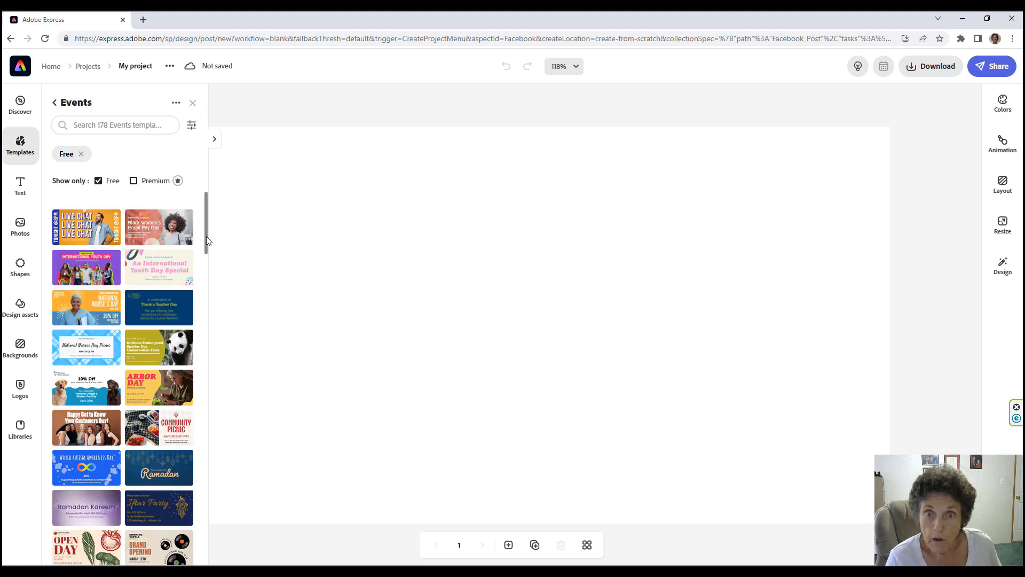
drag(206, 236, 217, 402)
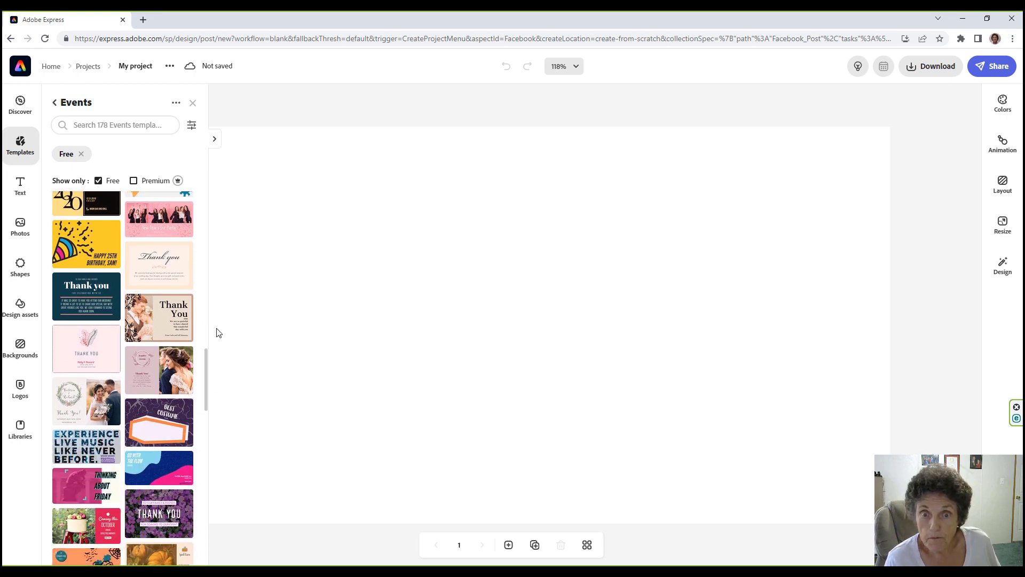
click(178, 326)
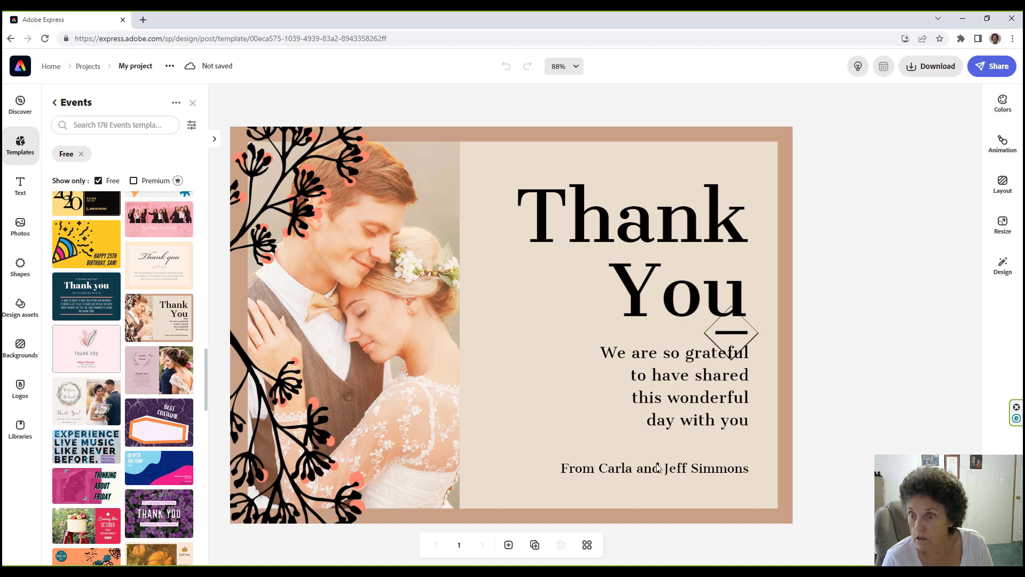
Reword the message ending to 'day with you. Thank you for everything.'.
click(680, 377)
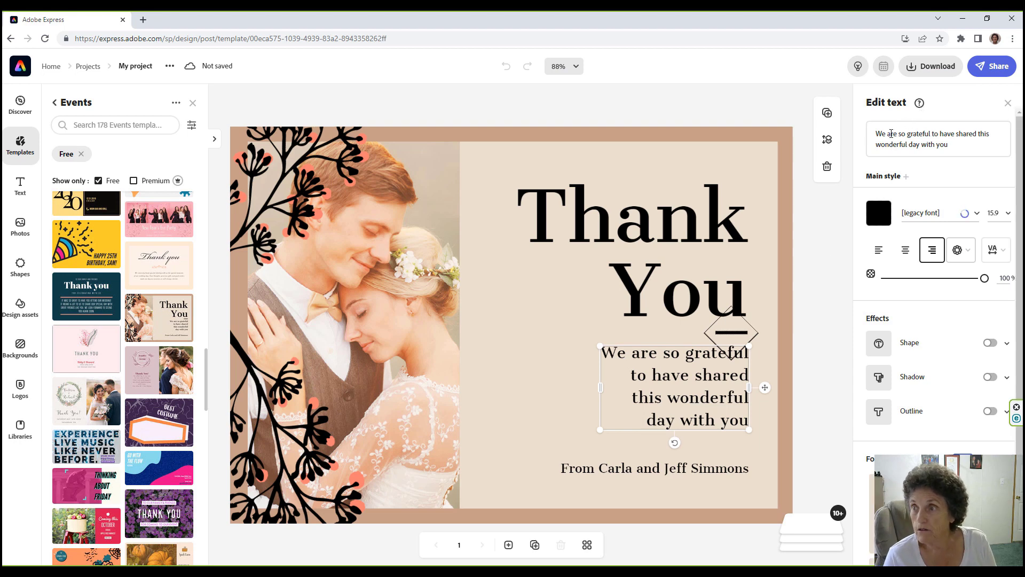
click(948, 151)
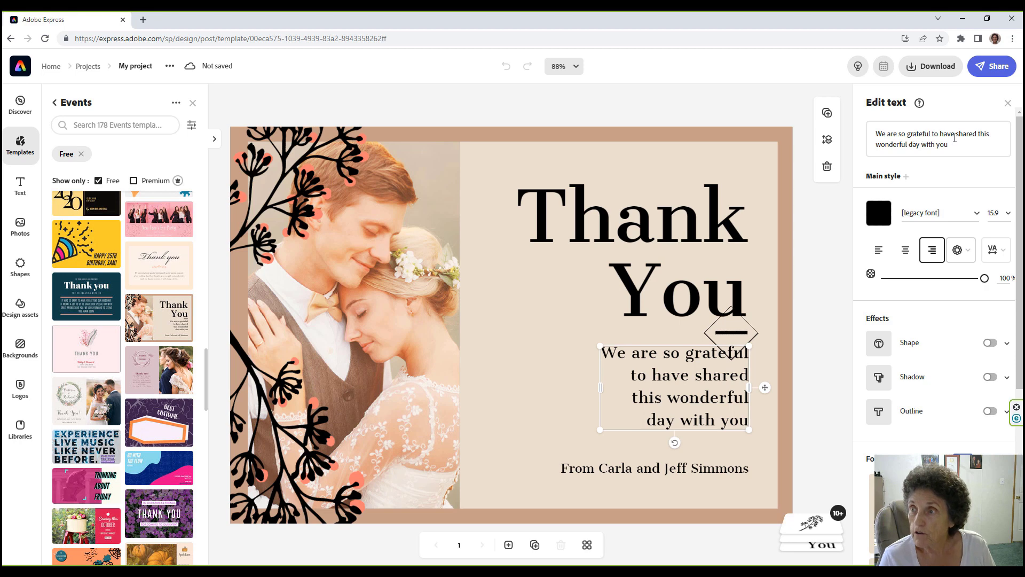
drag(952, 143, 874, 145)
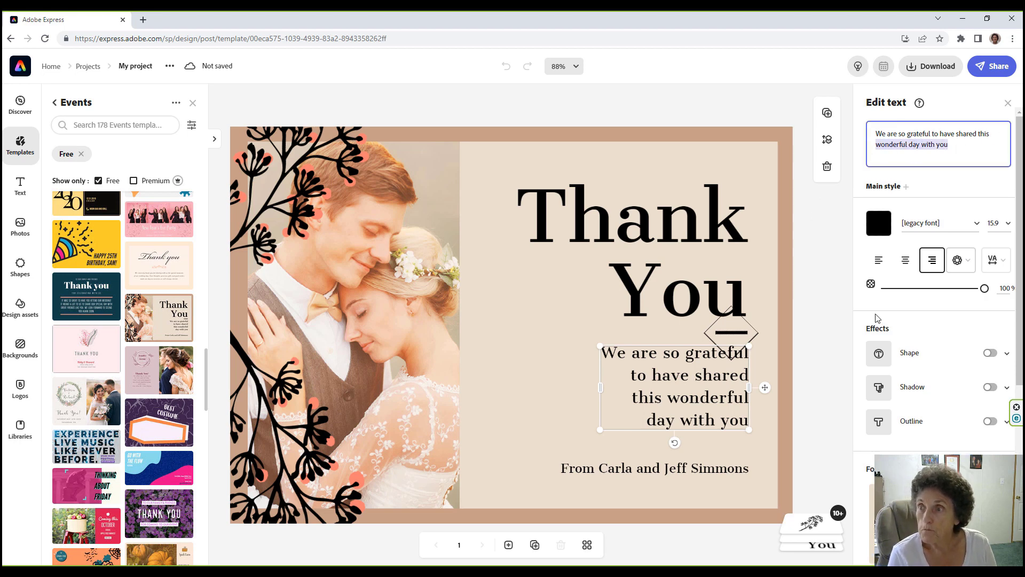
text(day wi)
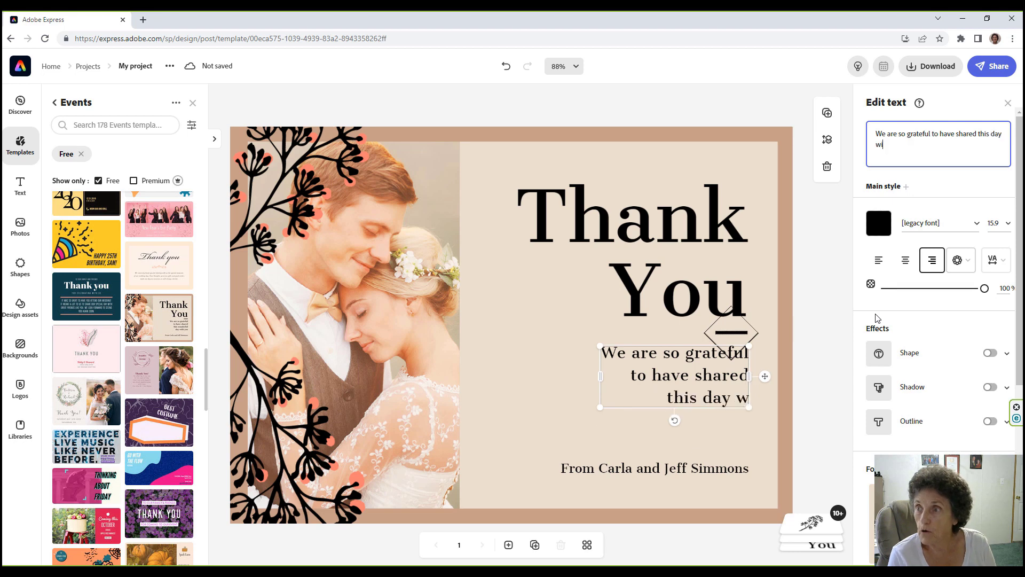
text(th you.)
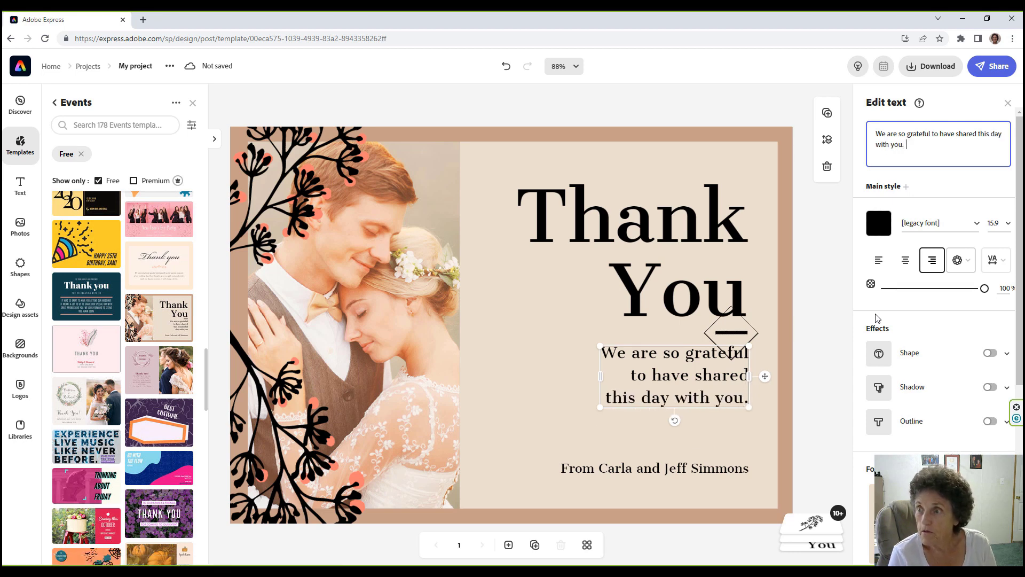
text(  Thank)
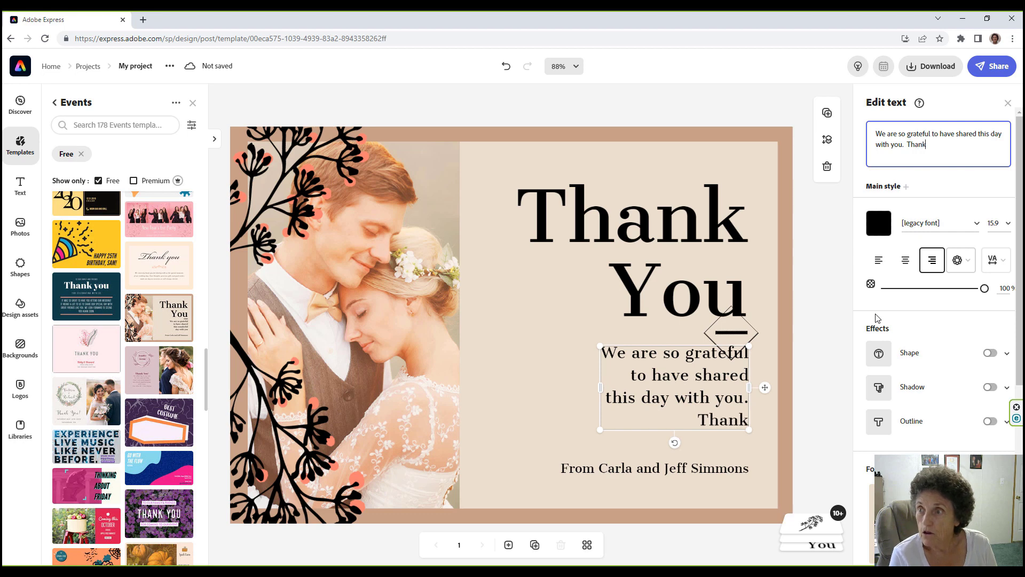
text( you for e)
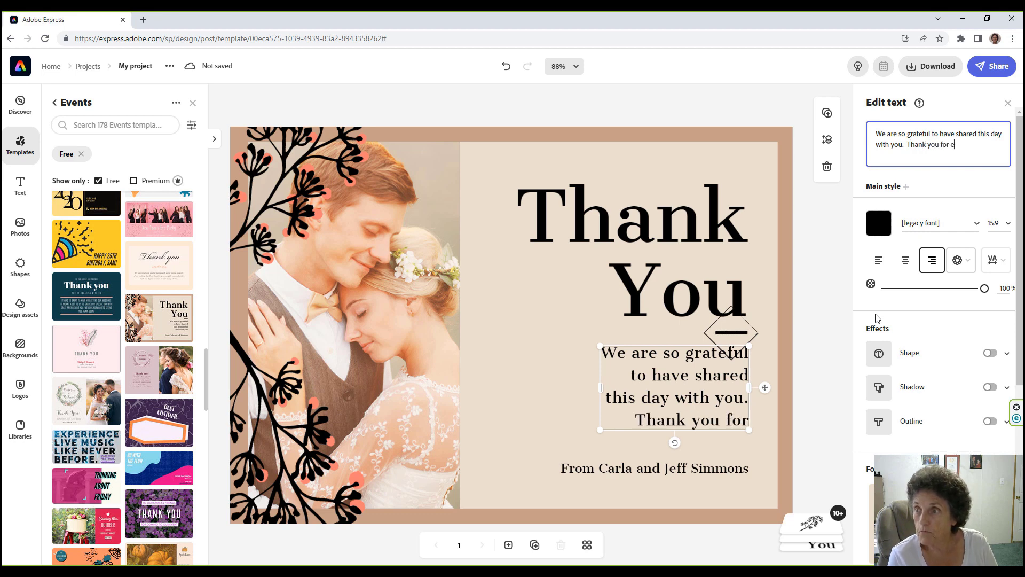
text(verything.)
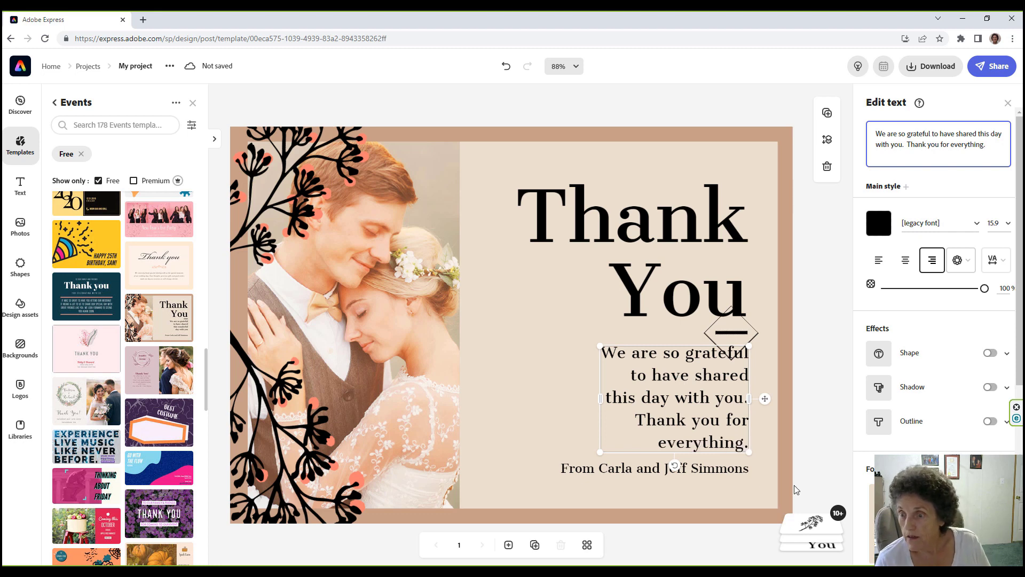
Replace both sender names in the card's signature line with new names.
click(616, 470)
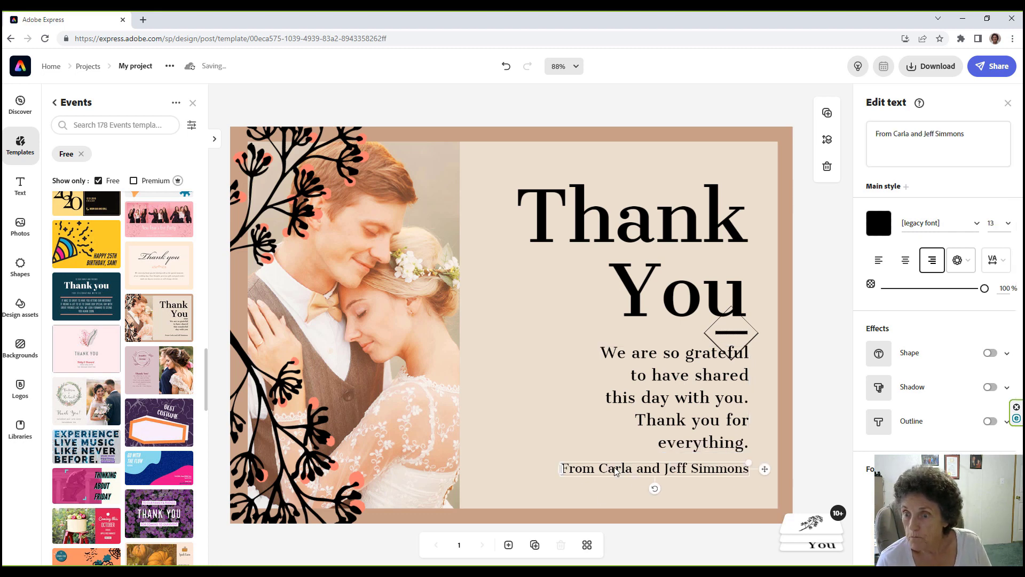
click(910, 132)
drag(909, 132, 899, 134)
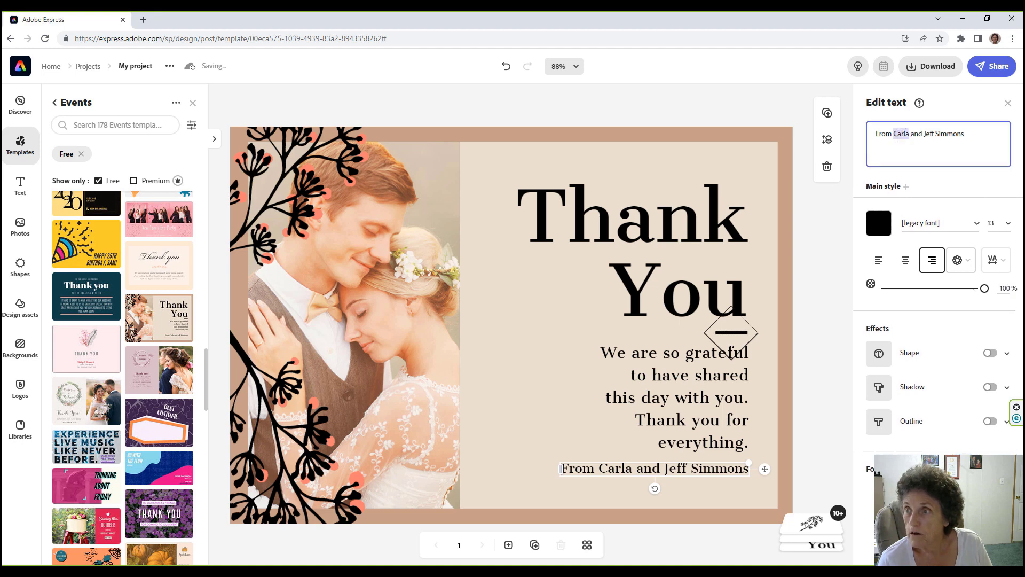
text(Gene)
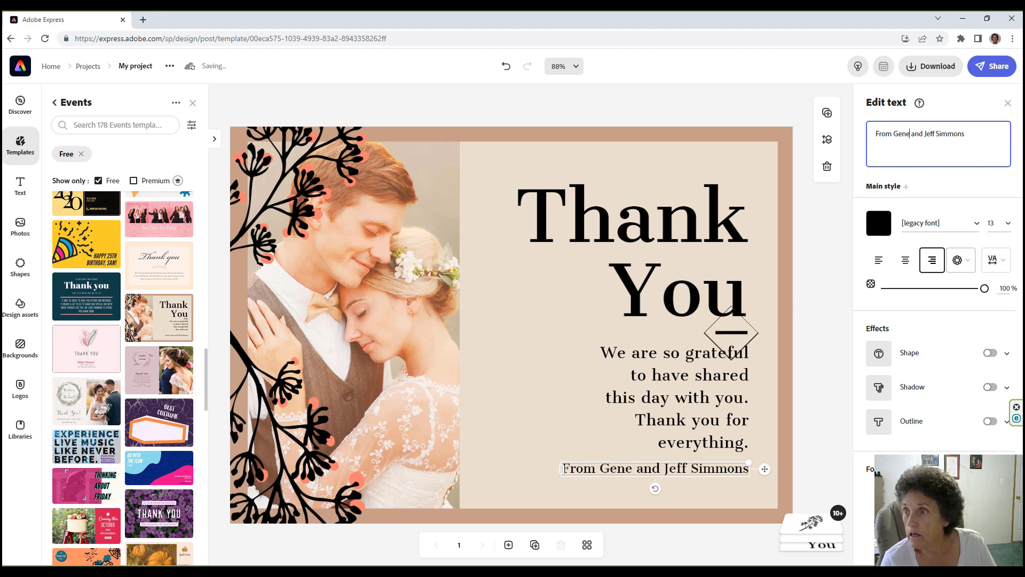
drag(929, 134, 991, 135)
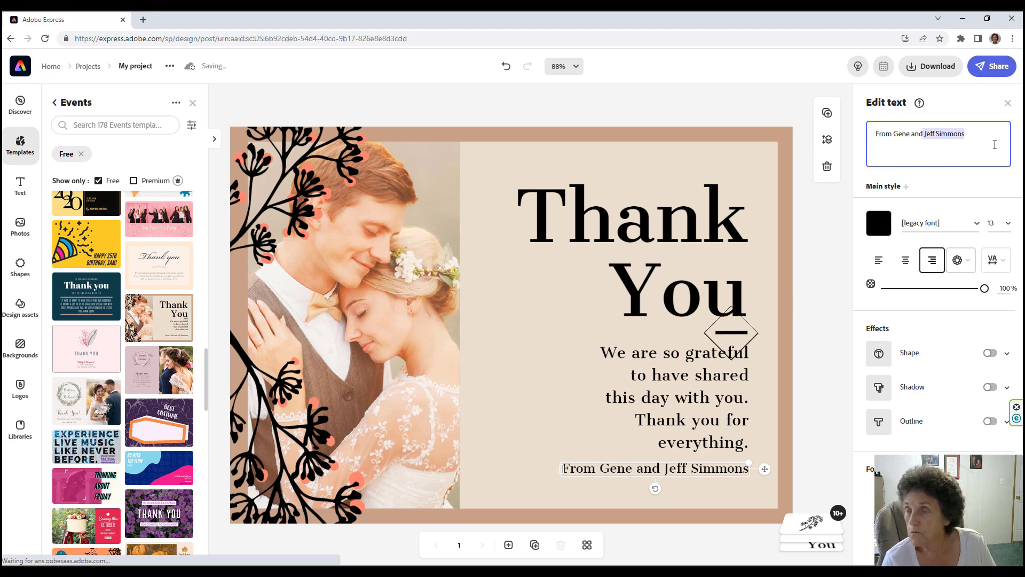
key(BackSpace)
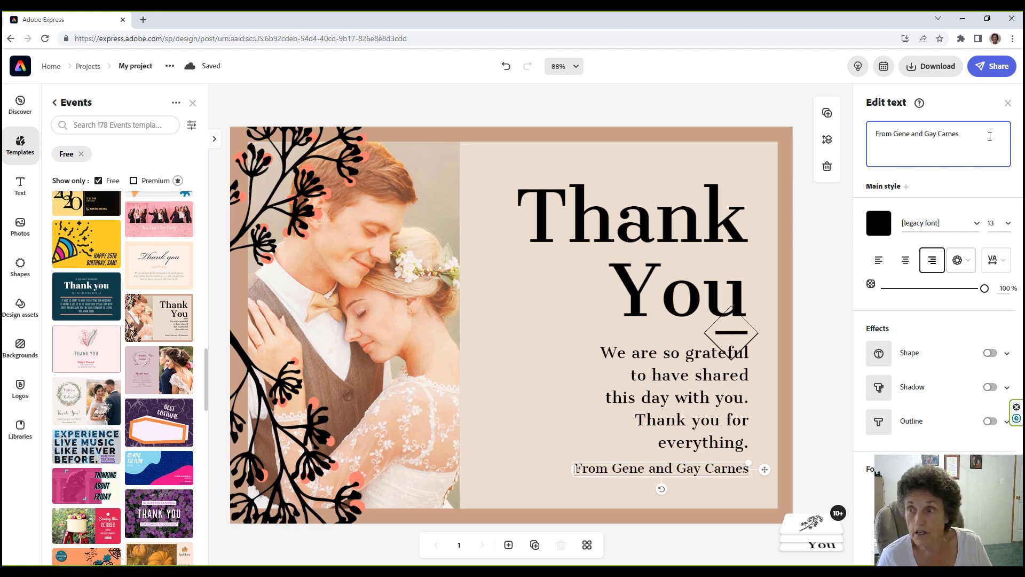
click(758, 430)
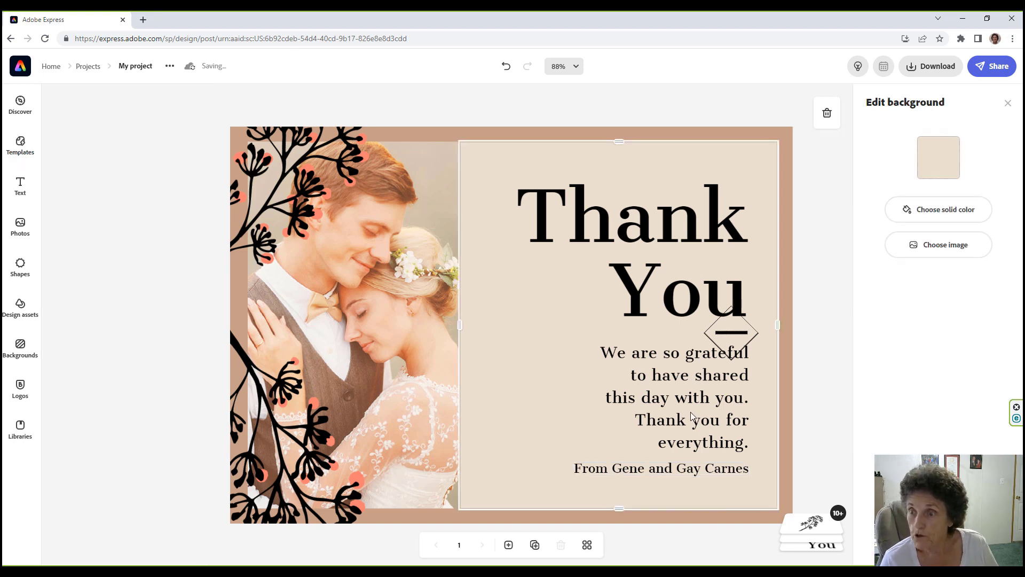
click(687, 373)
Set the thank-you message in Reross Rectangular from Font recommendations, then bring up sharing options.
click(928, 160)
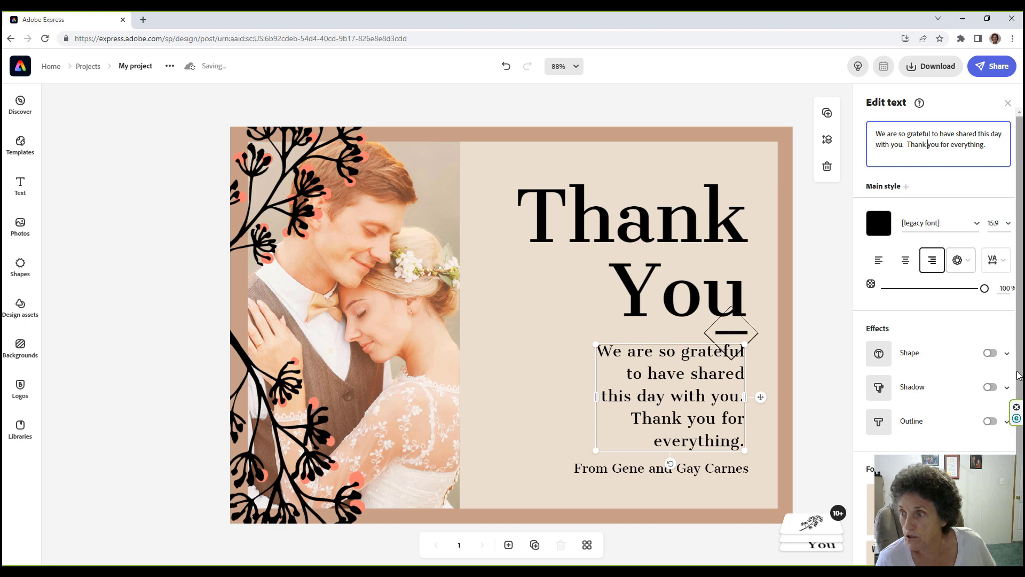
scroll(1017, 380, down, 1)
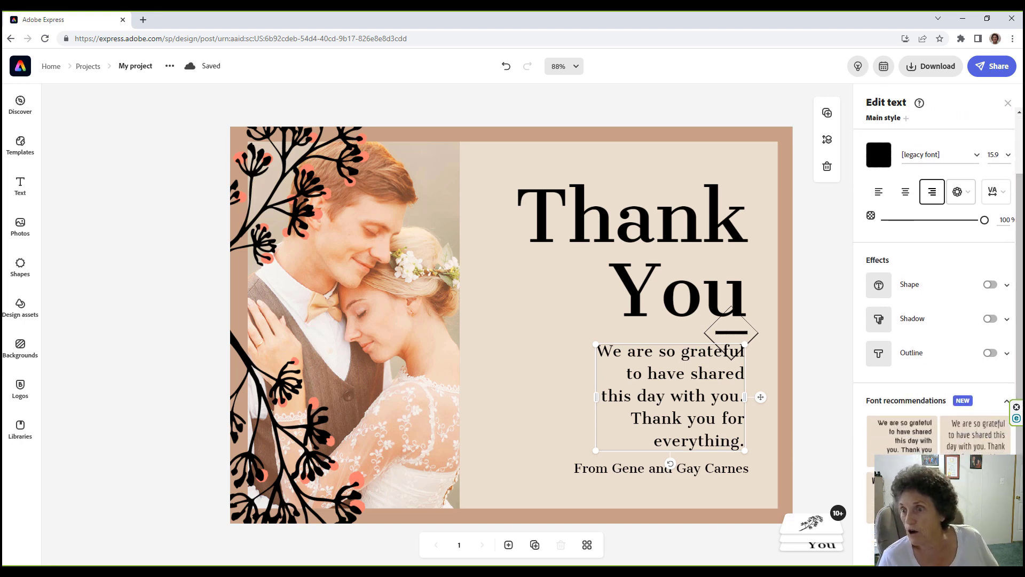
click(870, 496)
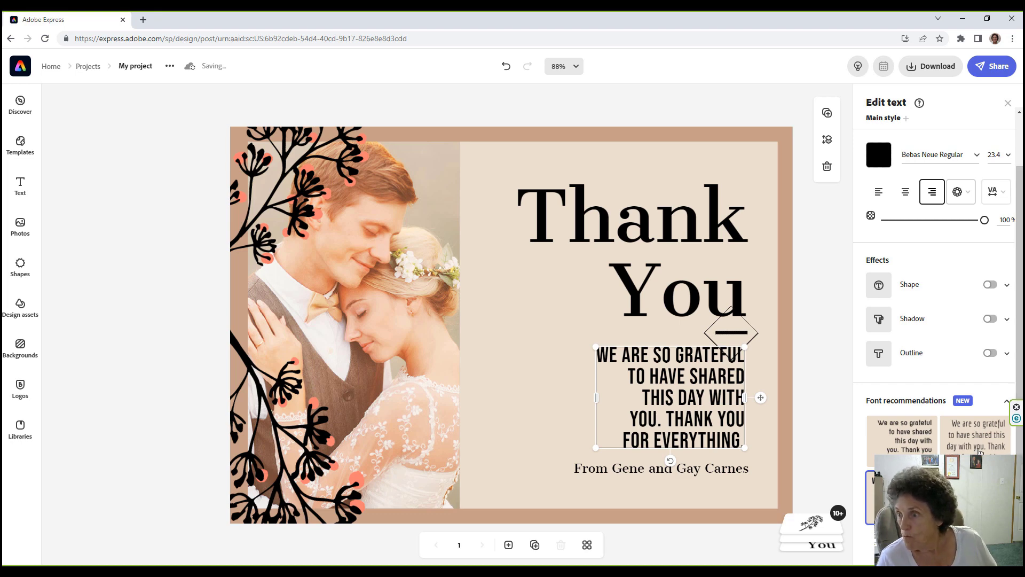
click(906, 437)
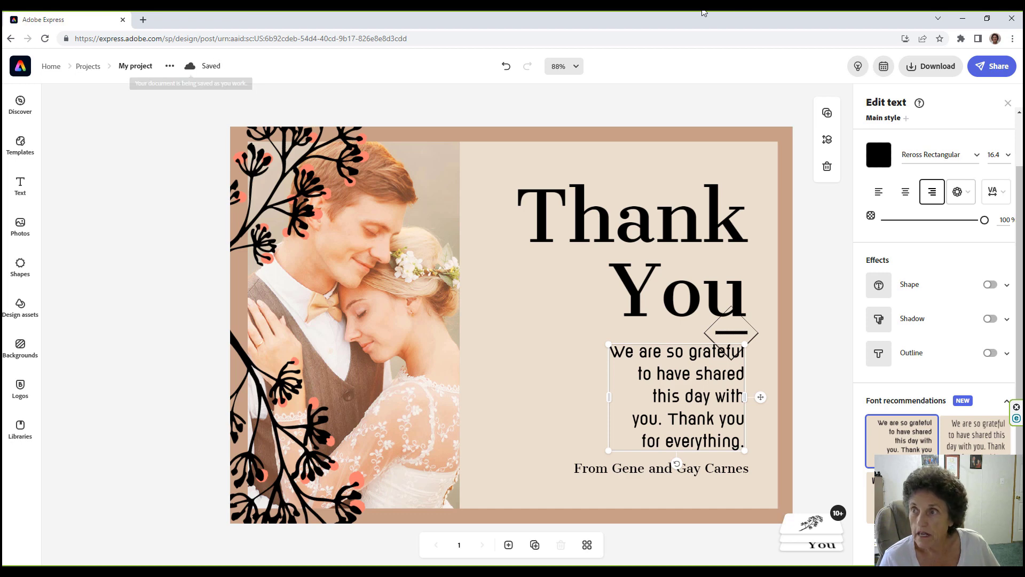
click(996, 71)
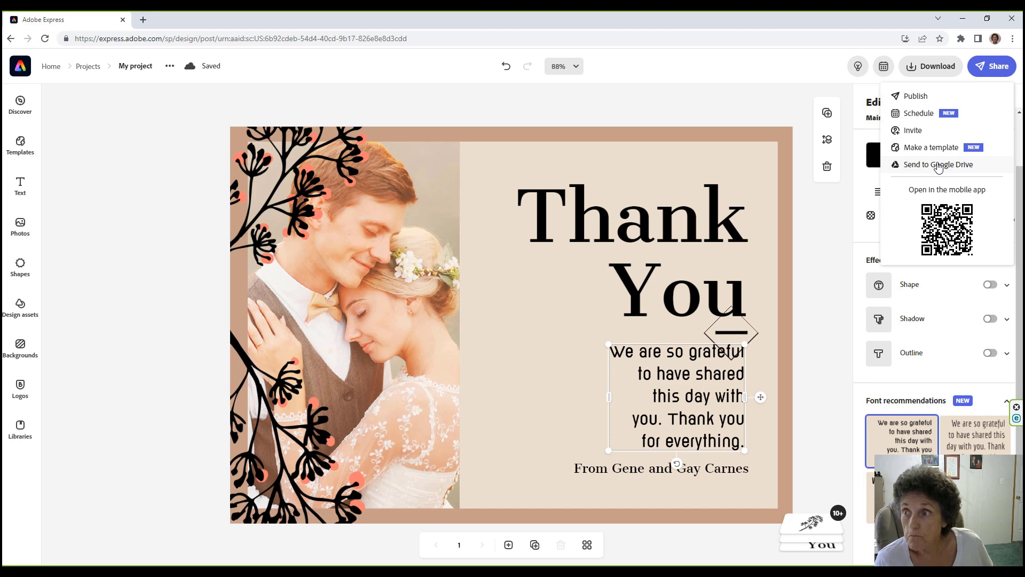
Draft an unscheduled Facebook post of the card, preview it, then discard it.
click(918, 114)
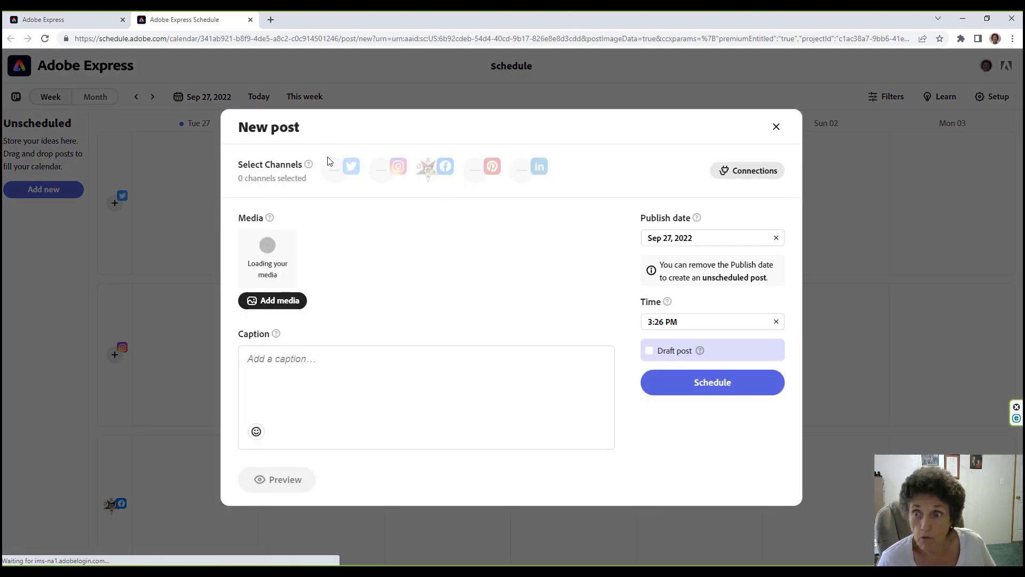
click(433, 169)
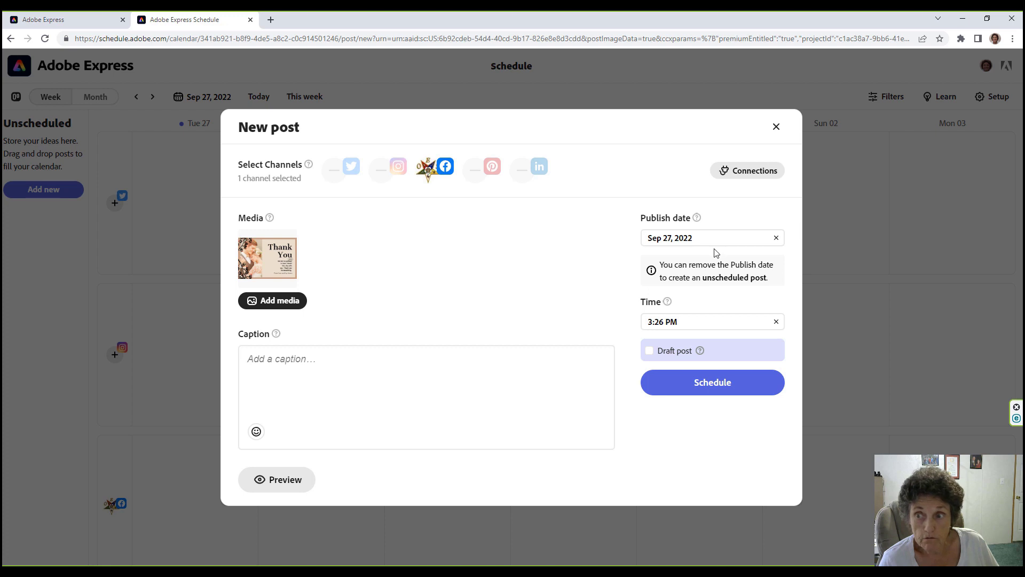
click(772, 239)
click(775, 238)
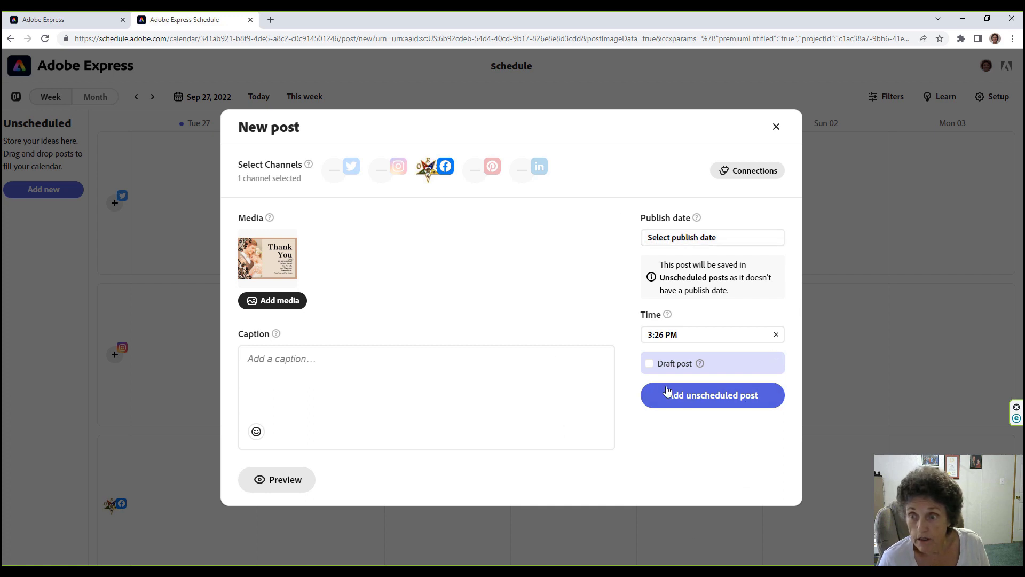
click(667, 364)
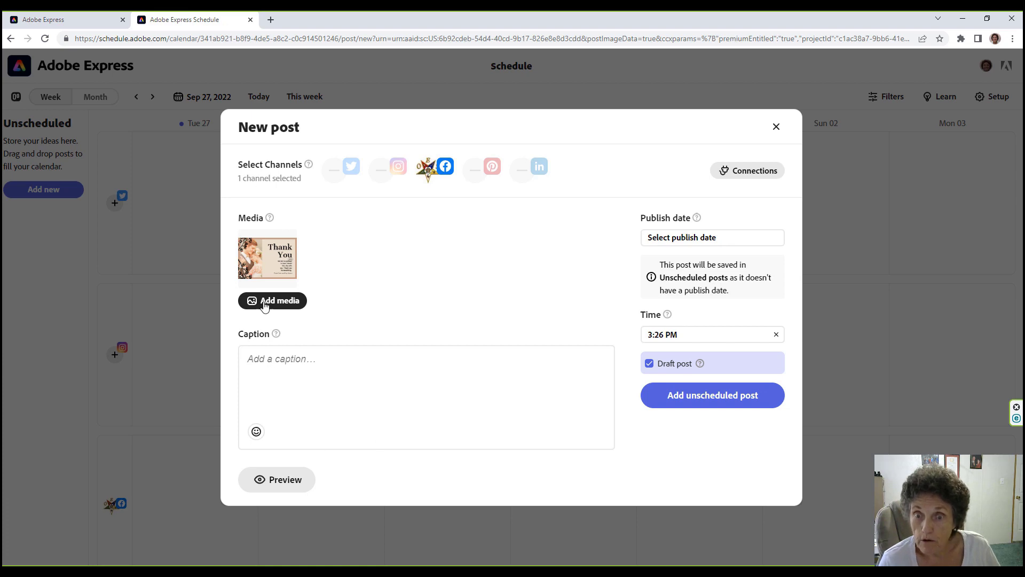
click(293, 478)
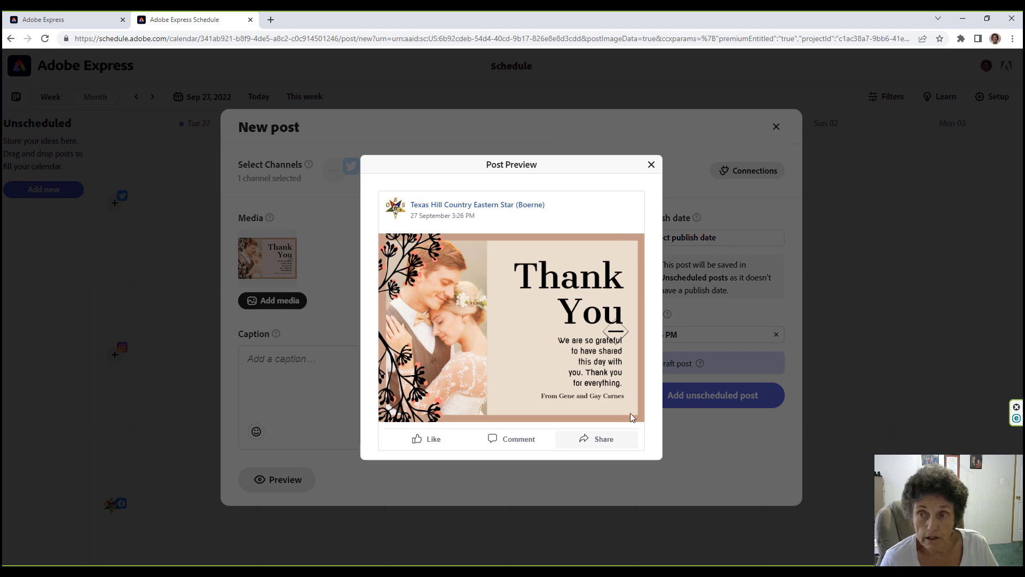
click(650, 165)
click(775, 127)
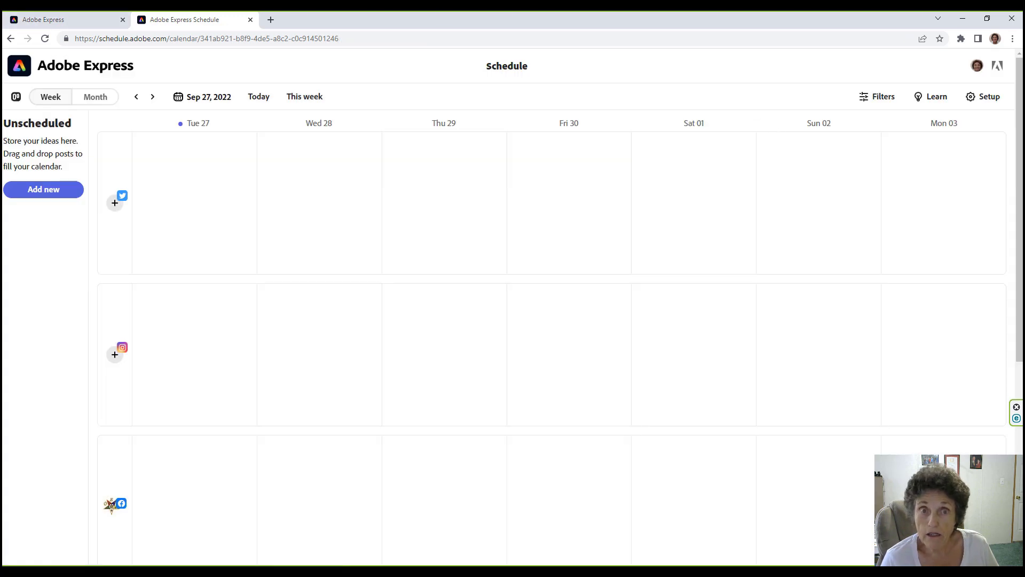
Go to the home page and scroll project types to YouTube thumbnail, Resume, Invitation and Menu.
click(17, 66)
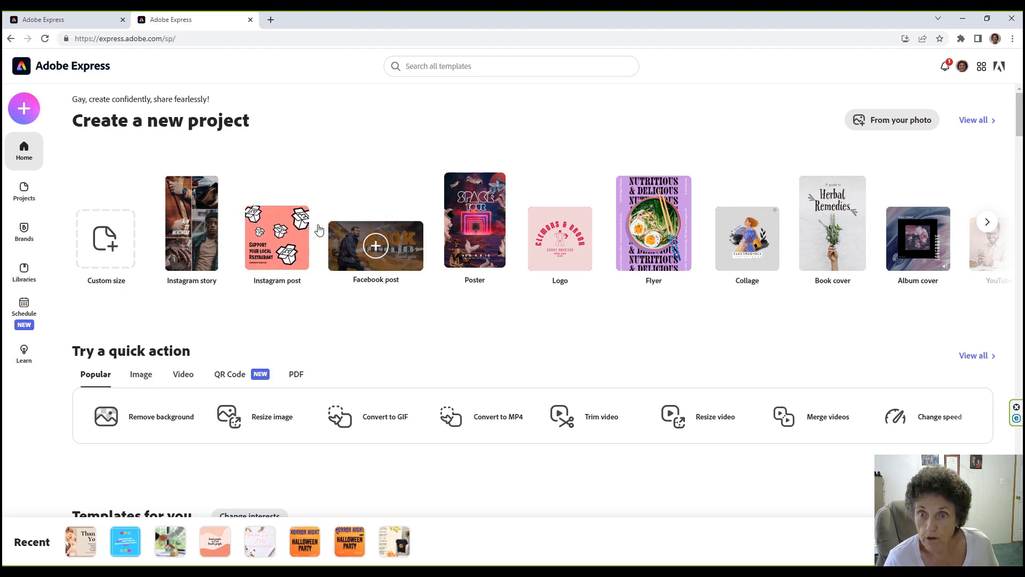
click(987, 223)
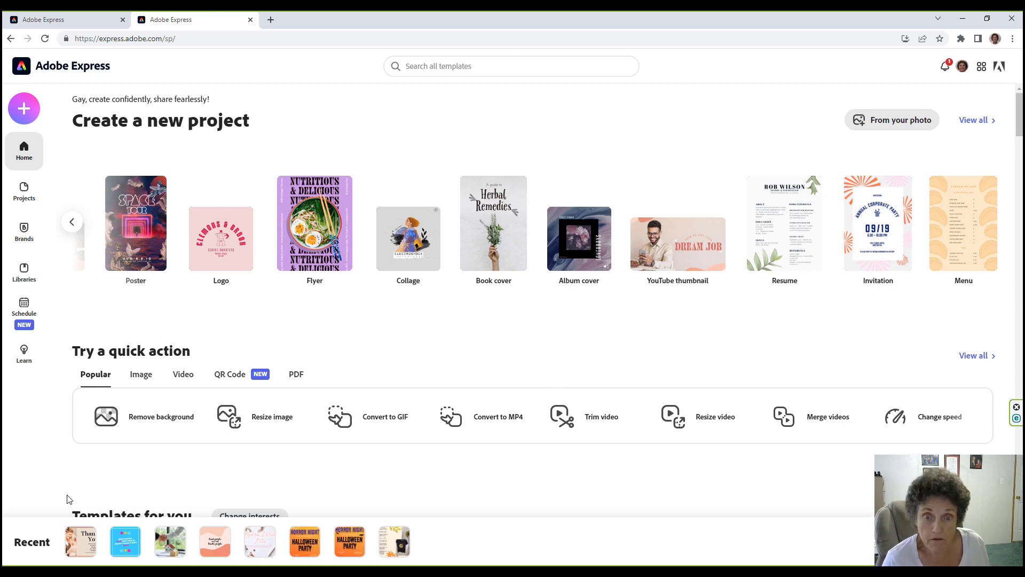
Remove the podium photo's background and save the result to the Desktop as My project.png.
click(142, 414)
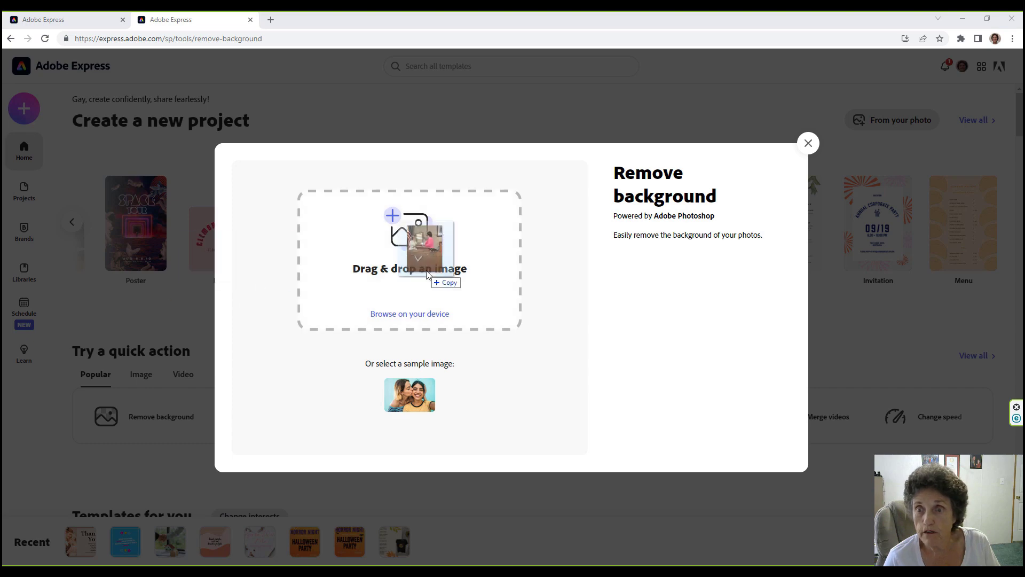
drag(422, 267, 427, 274)
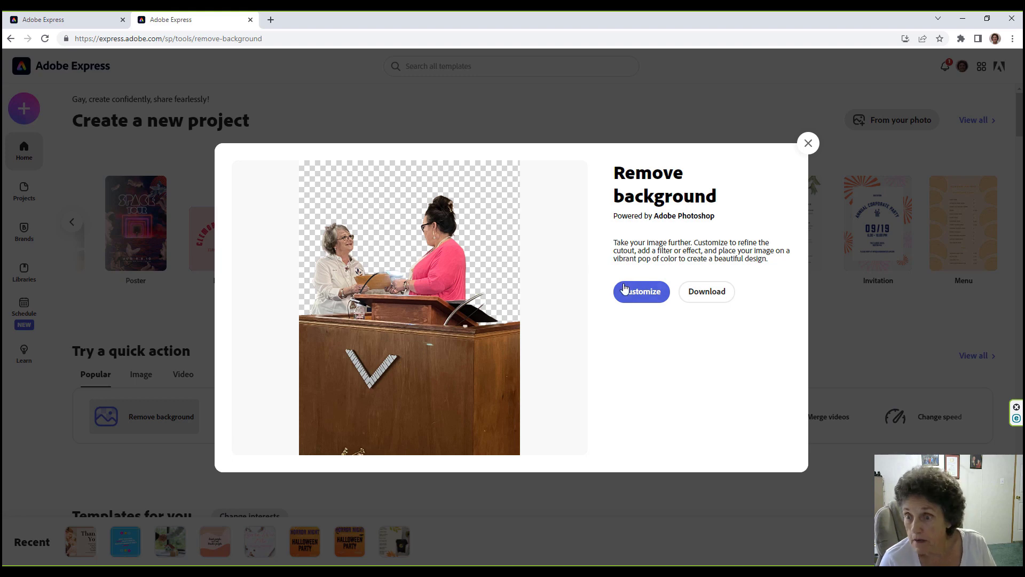
click(706, 293)
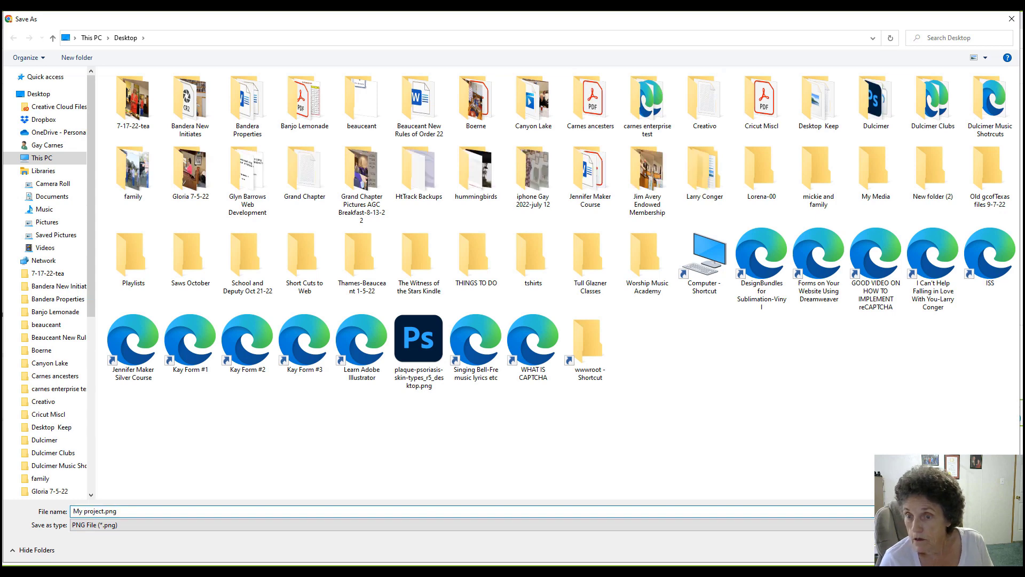
key(Return)
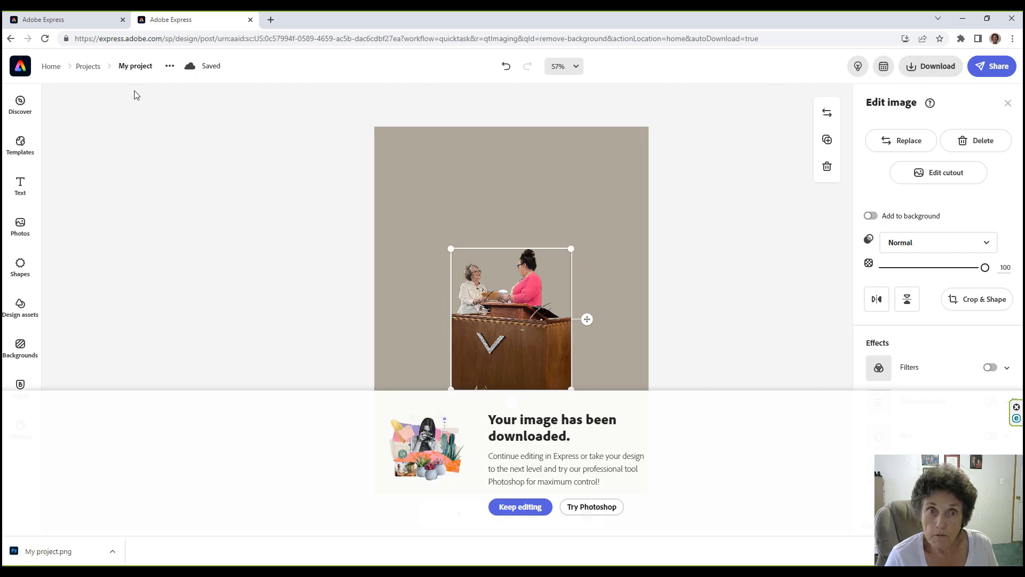
click(22, 71)
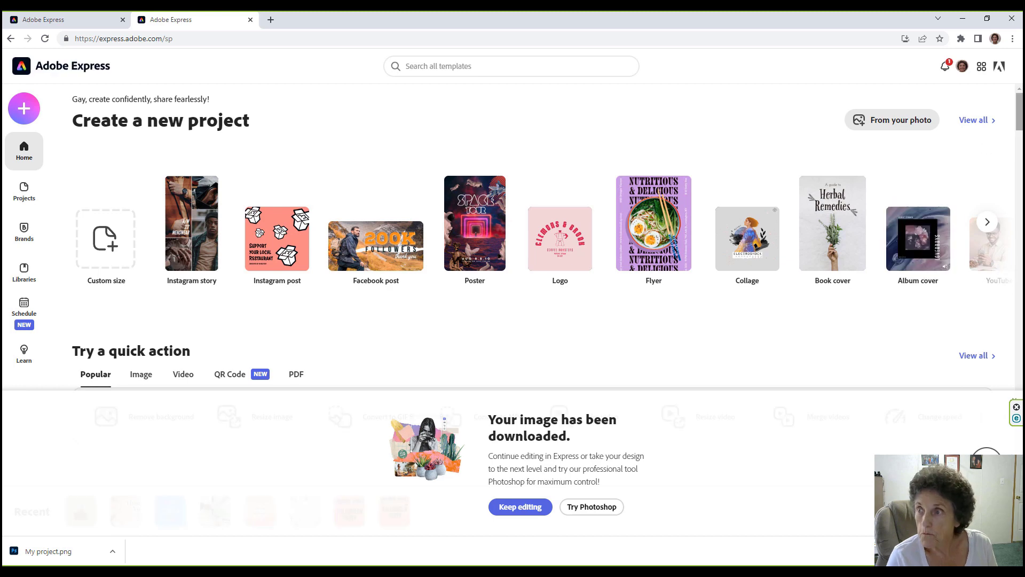
mouse_move(1018, 134)
mouse_down()
mouse_move(1018, 155)
mouse_move(1018, 145)
mouse_up()
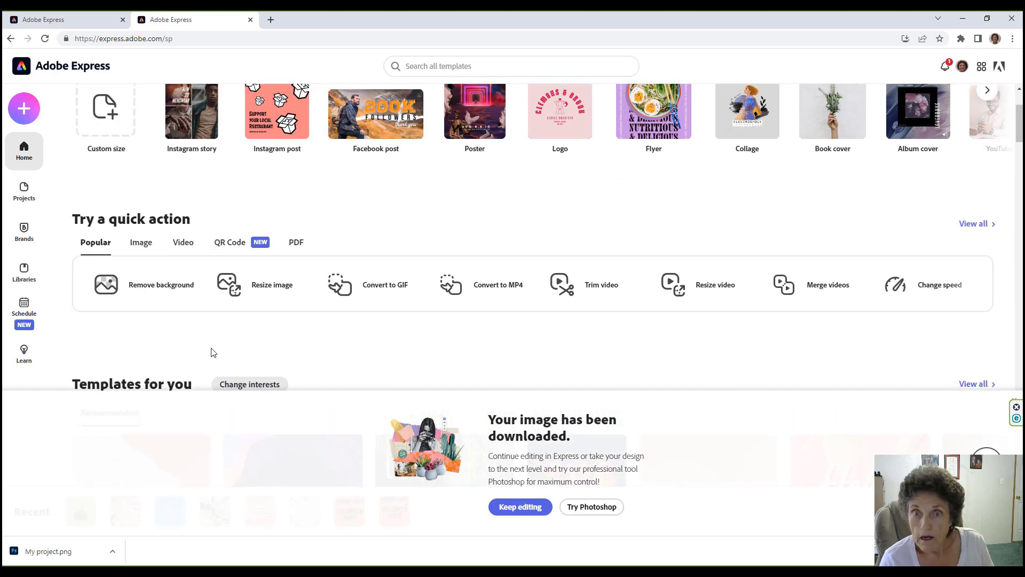
click(230, 243)
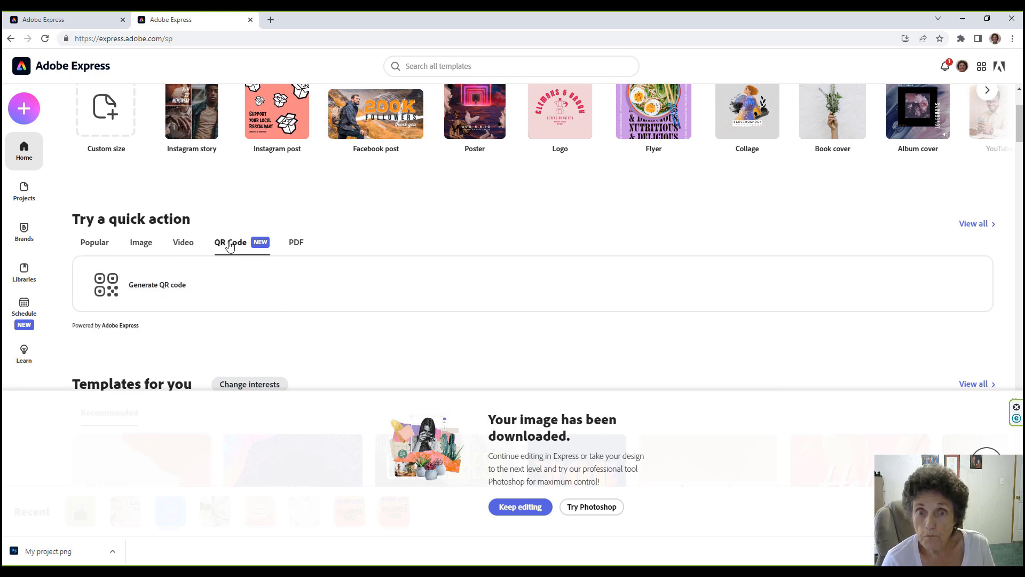
click(103, 281)
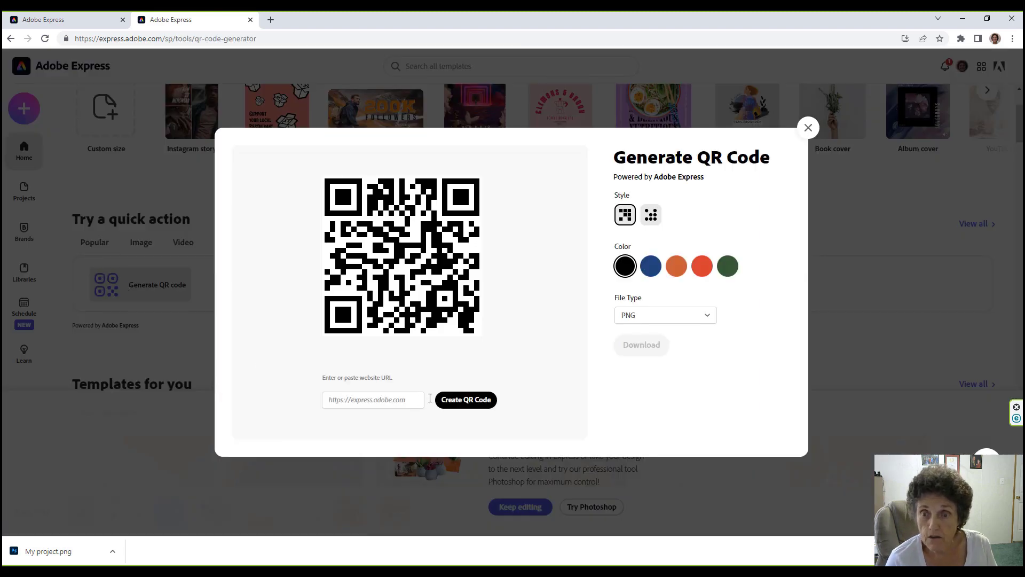
click(332, 399)
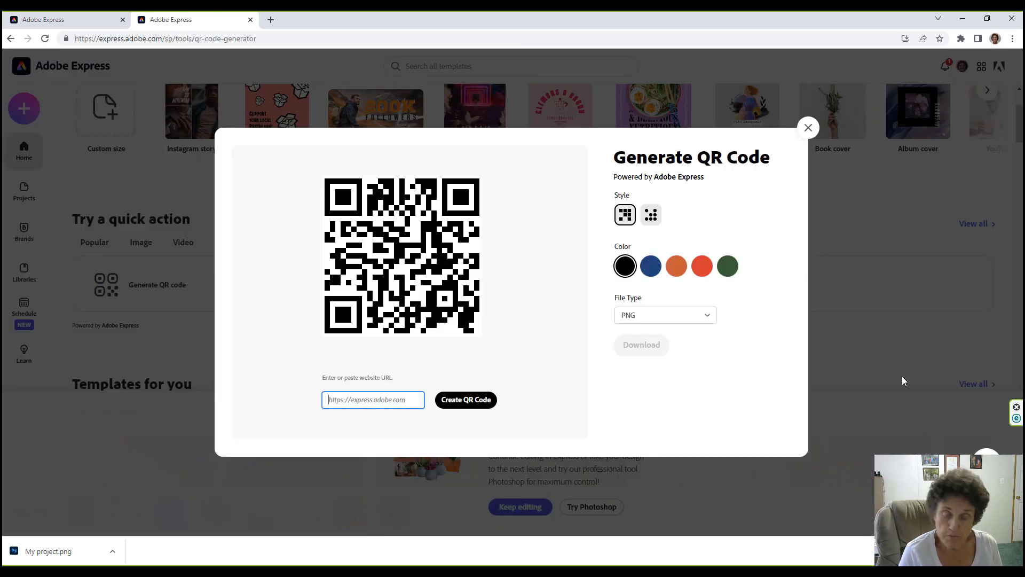
text(https://sawebspinners.com)
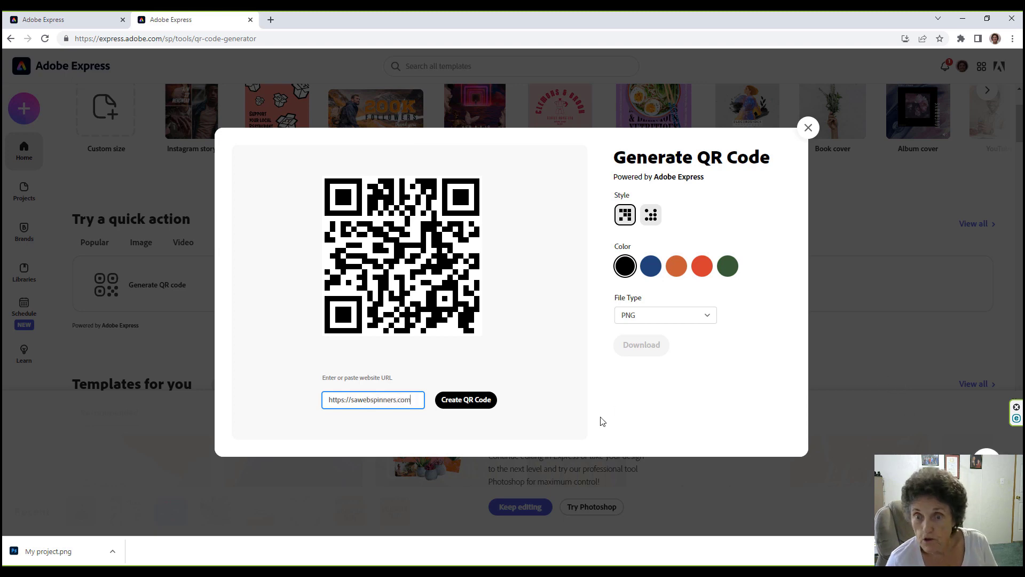
click(463, 400)
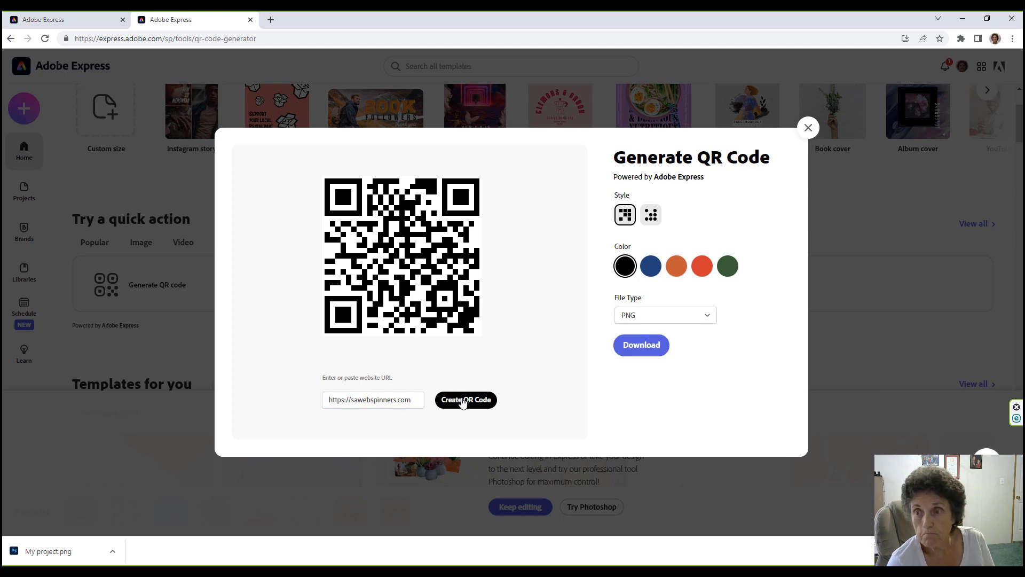
Download the black QR code as a PNG saved as adobe_express.png.
click(708, 318)
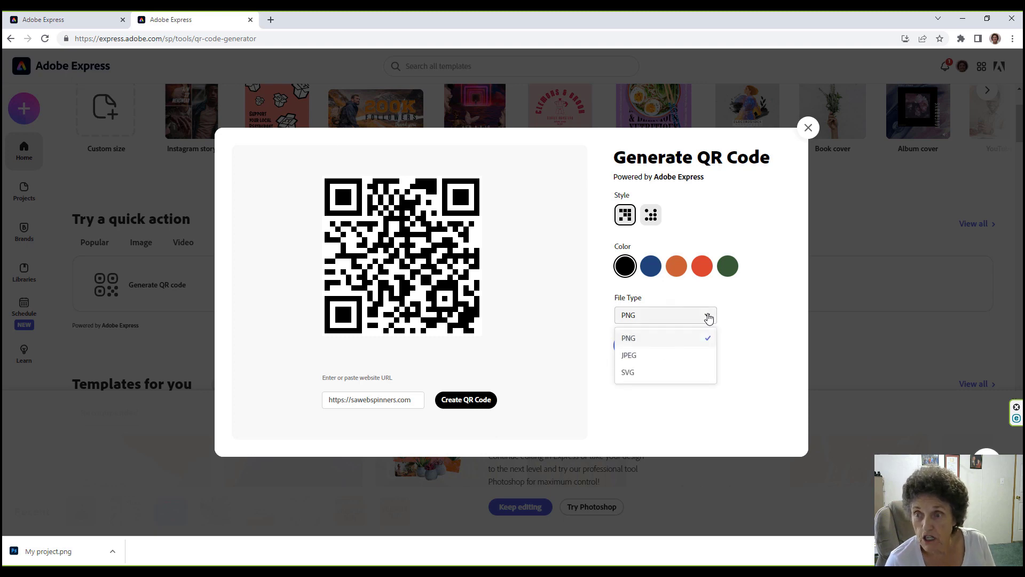
click(708, 318)
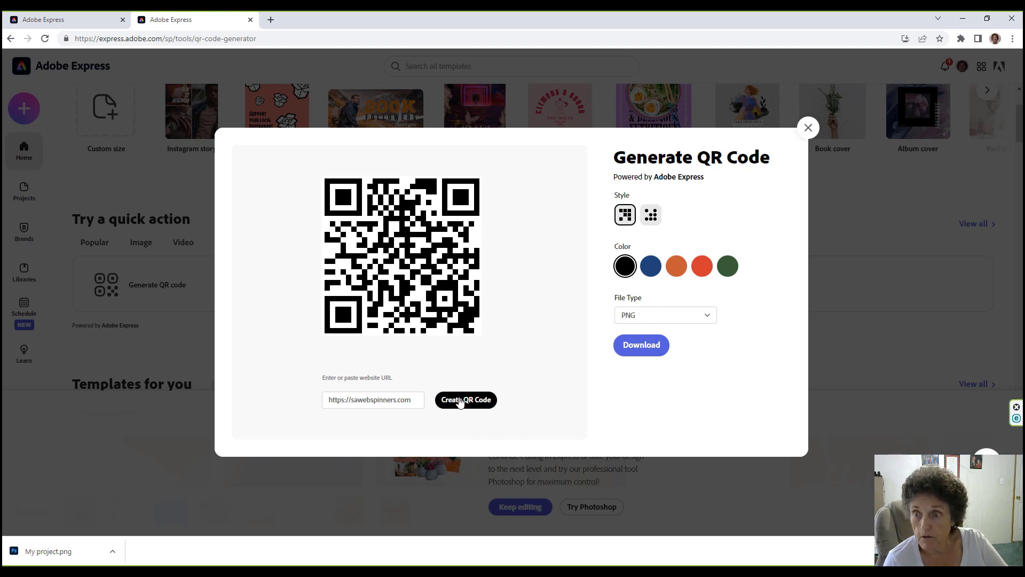
click(645, 345)
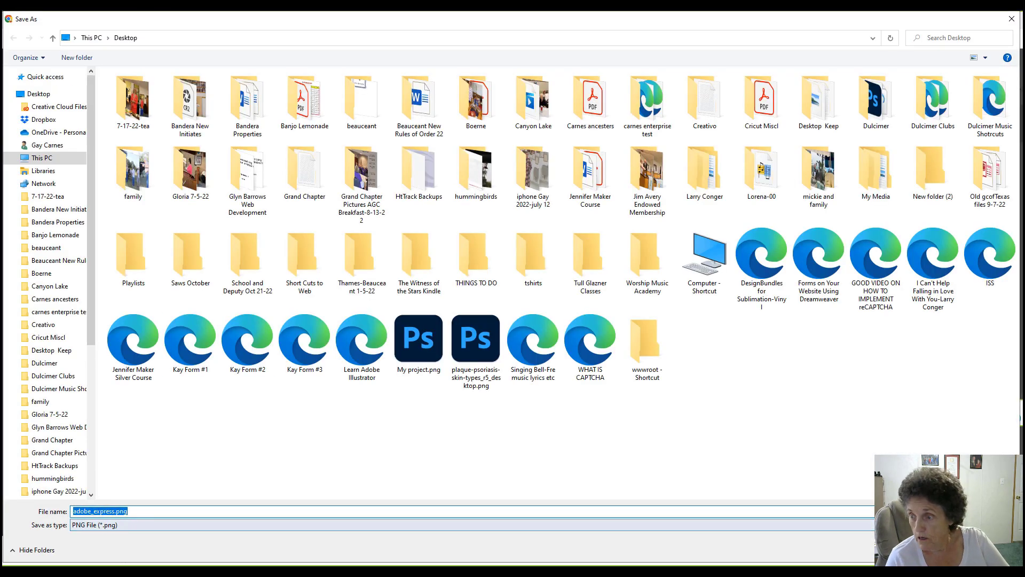
key(Return)
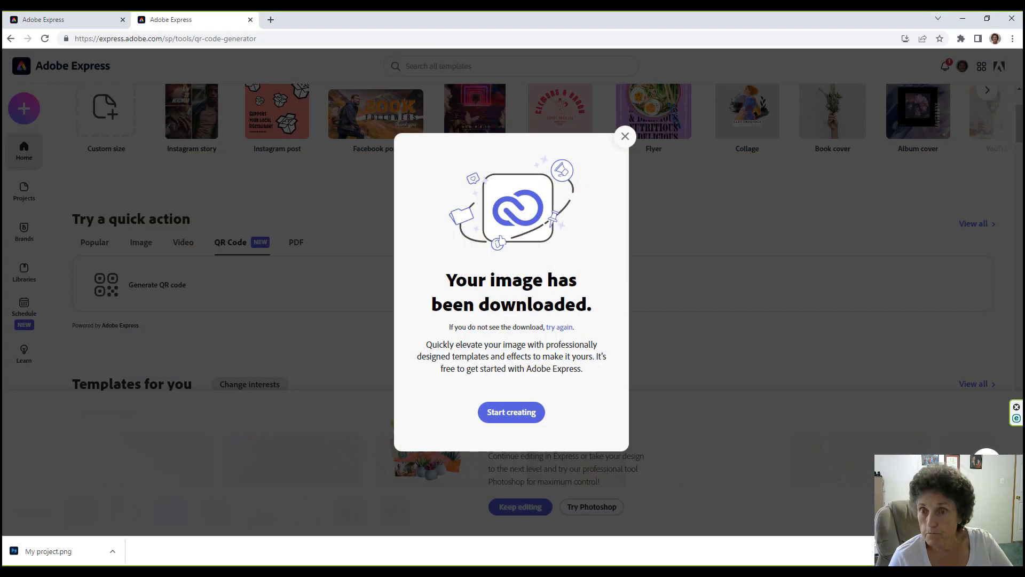
click(625, 136)
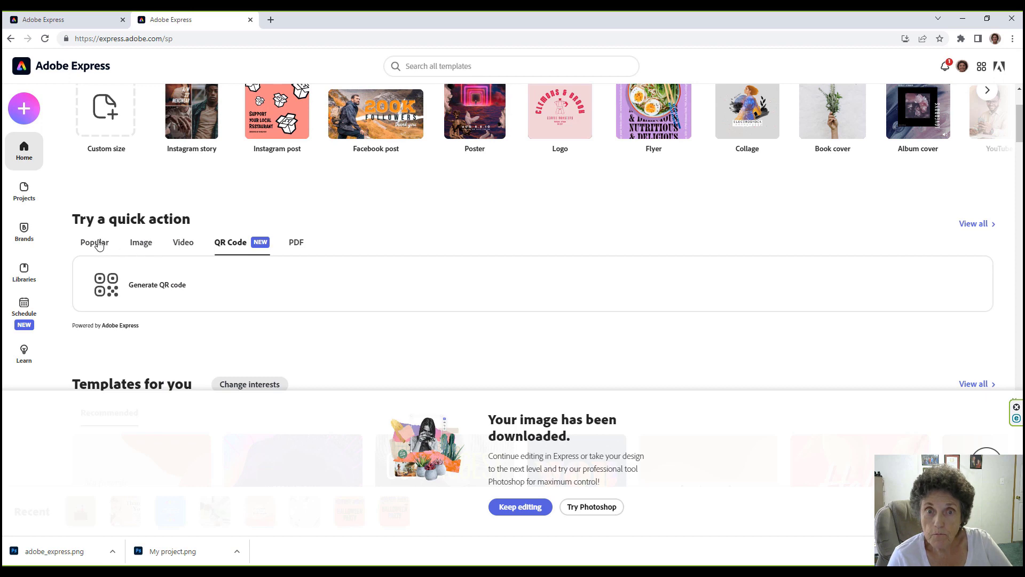
Browse the Popular and PDF quick actions, then view all 15 recommended templates.
click(95, 242)
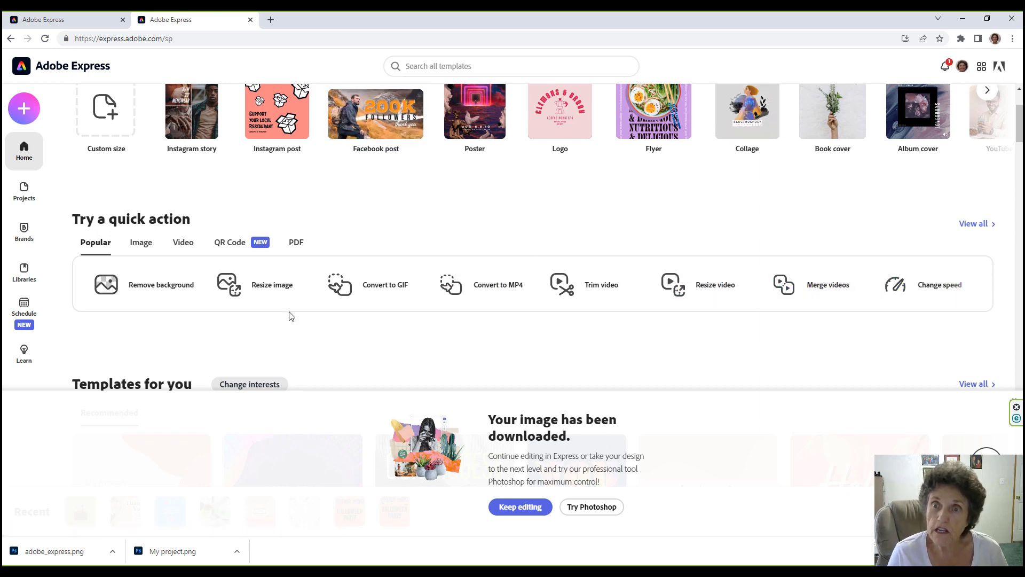
click(296, 243)
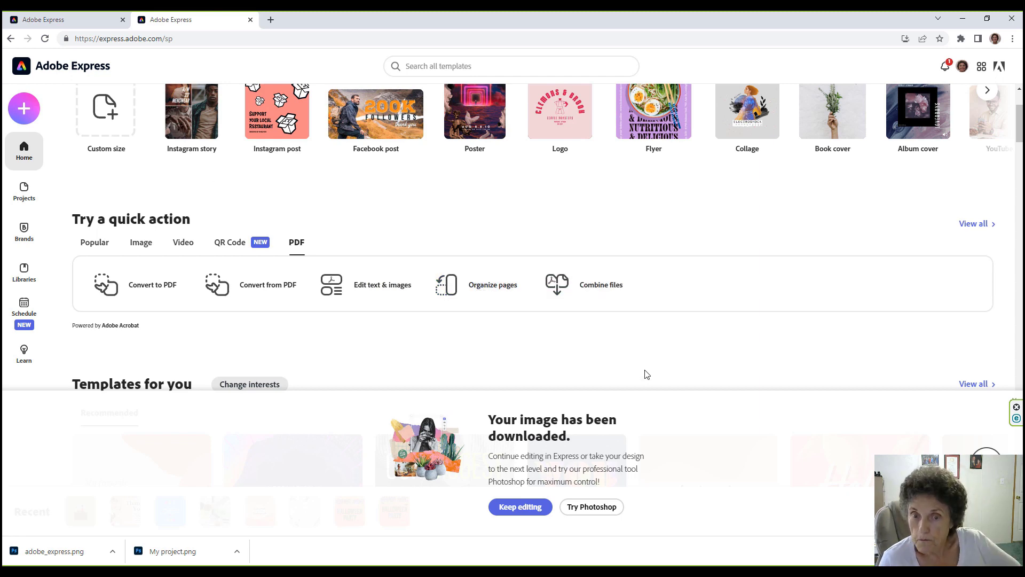
click(964, 384)
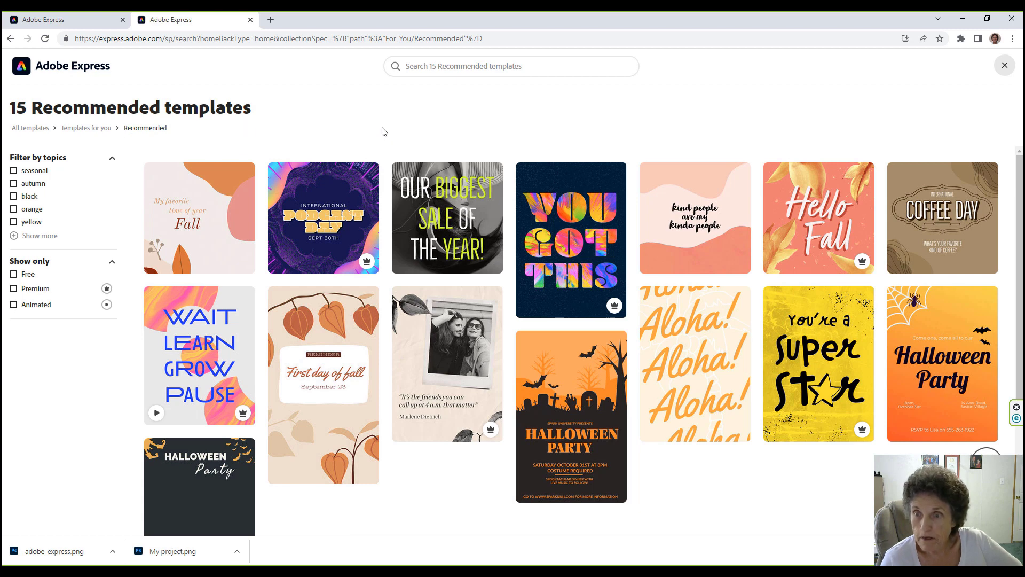
Start a design from the Halloween Party flyer template, closing the stray Photoshop page.
mouse_move(550, 416)
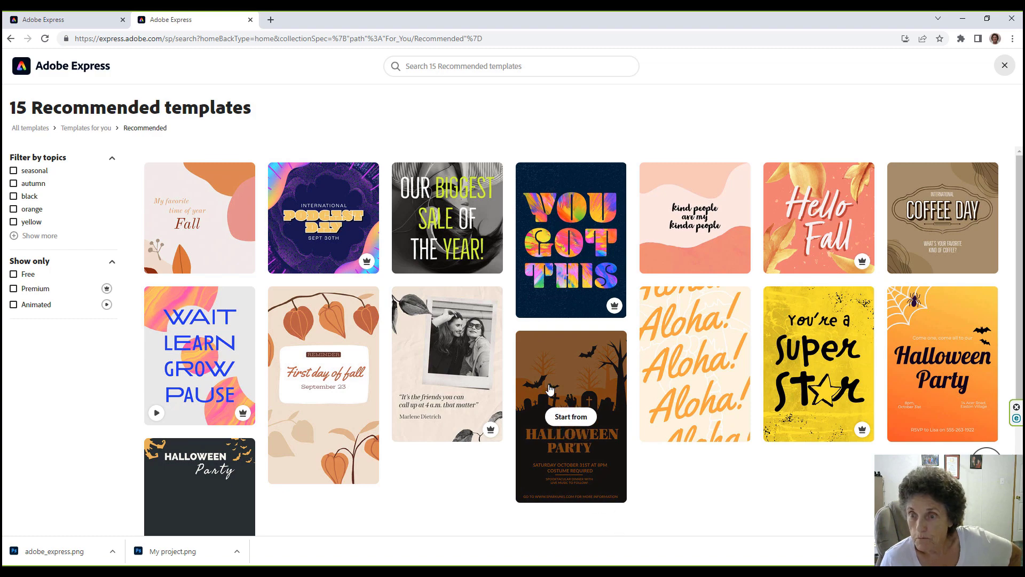
click(932, 338)
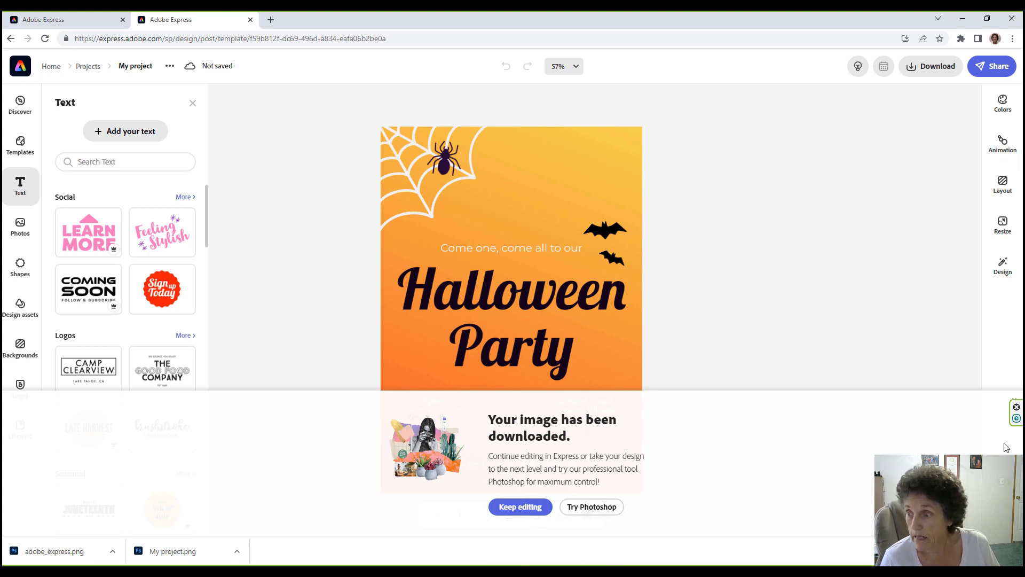
click(1017, 406)
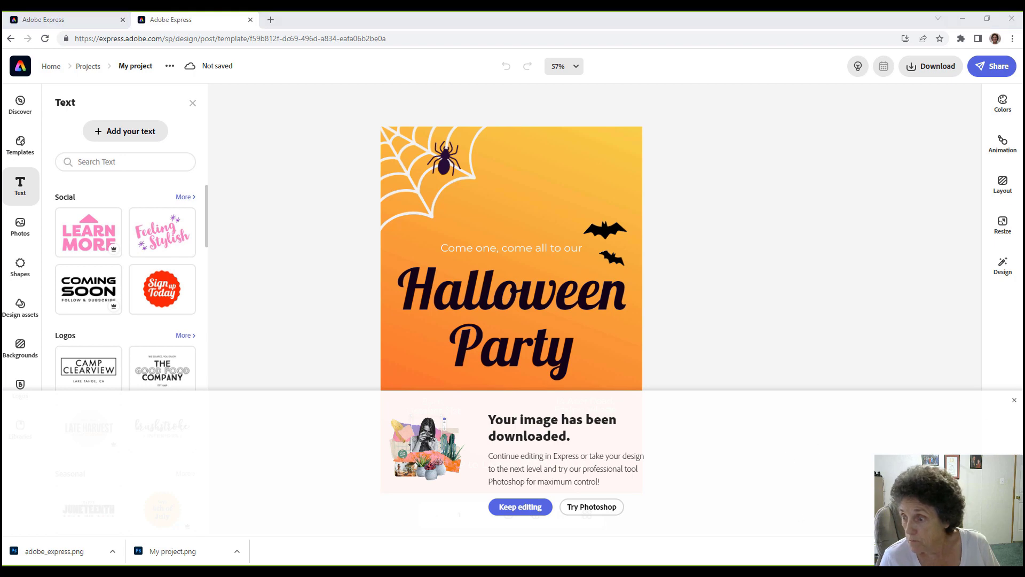
click(1014, 550)
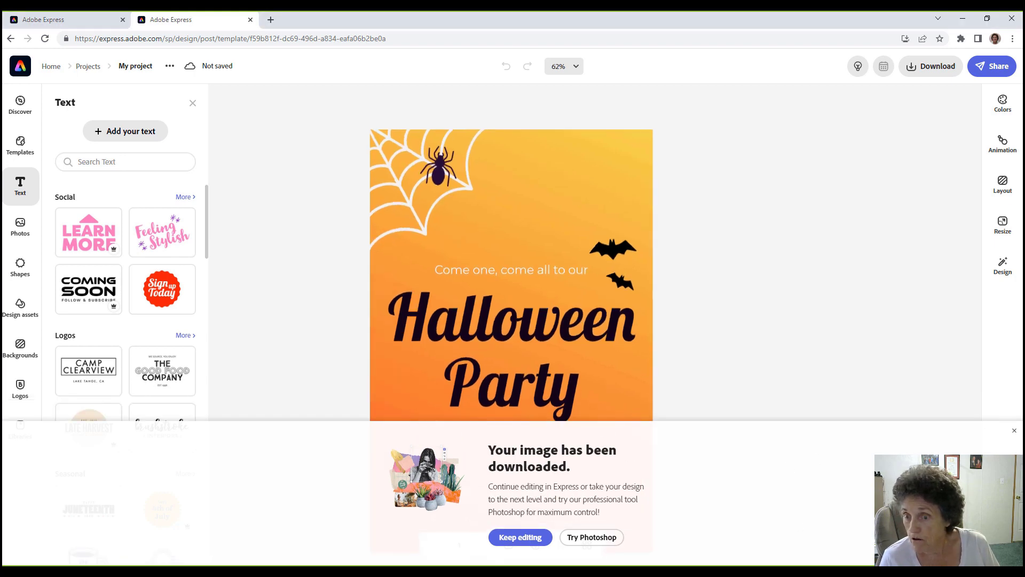
click(600, 536)
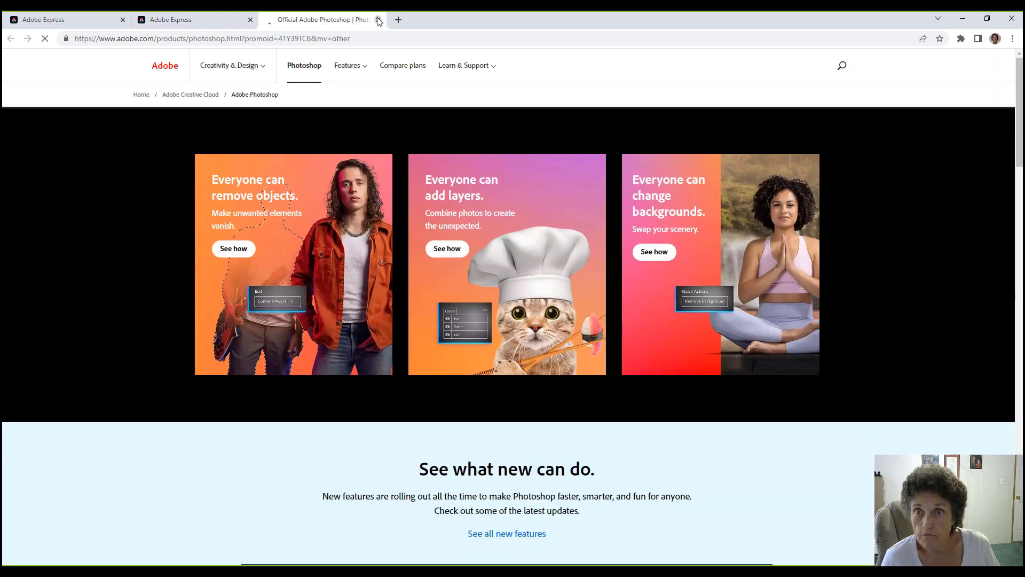
key(ctrl+w)
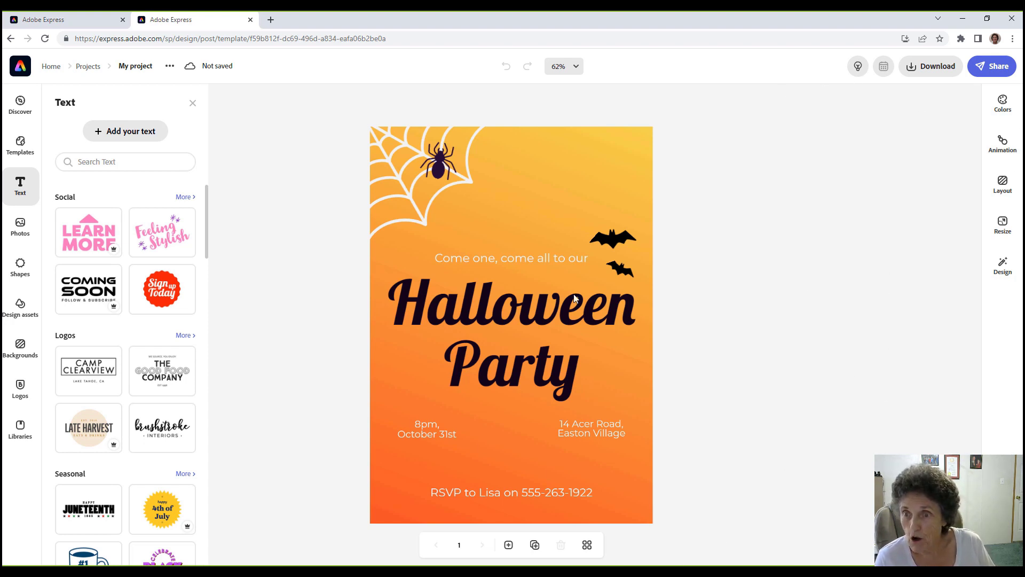
Set the 'Come one, come all to our' line in Noto Serif SemiCondensed.
click(557, 309)
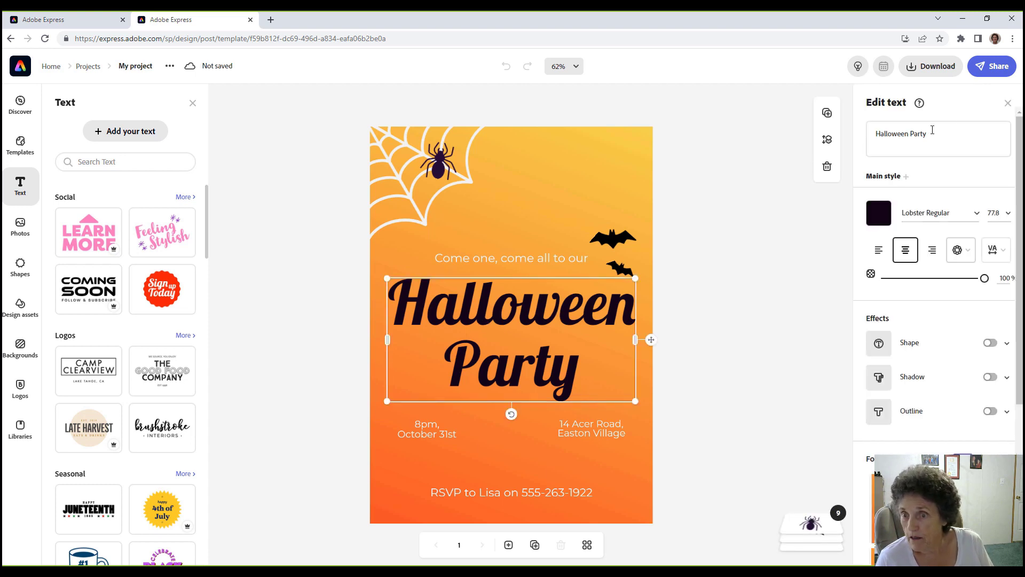
click(524, 259)
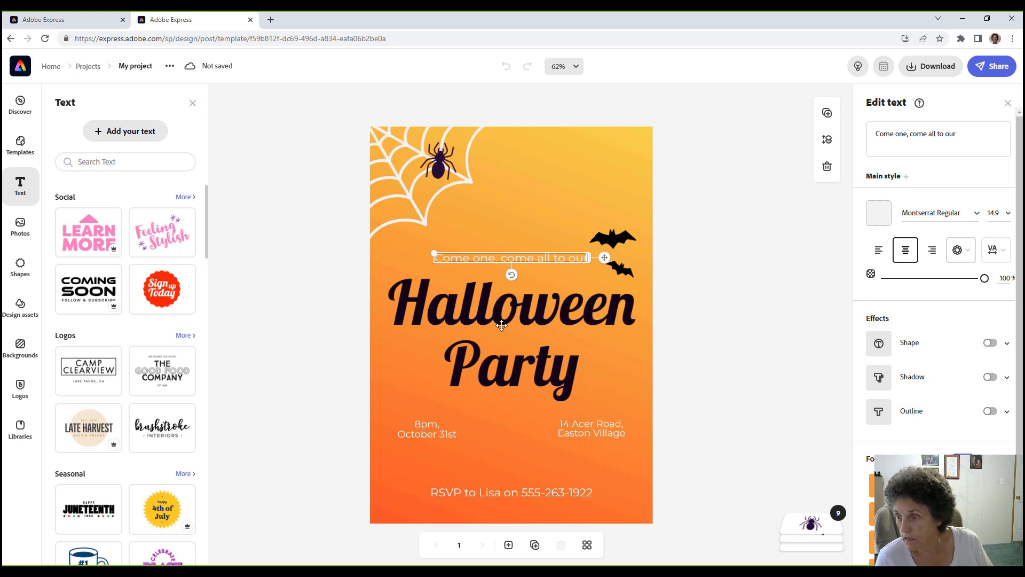
scroll(1019, 363, down, 2)
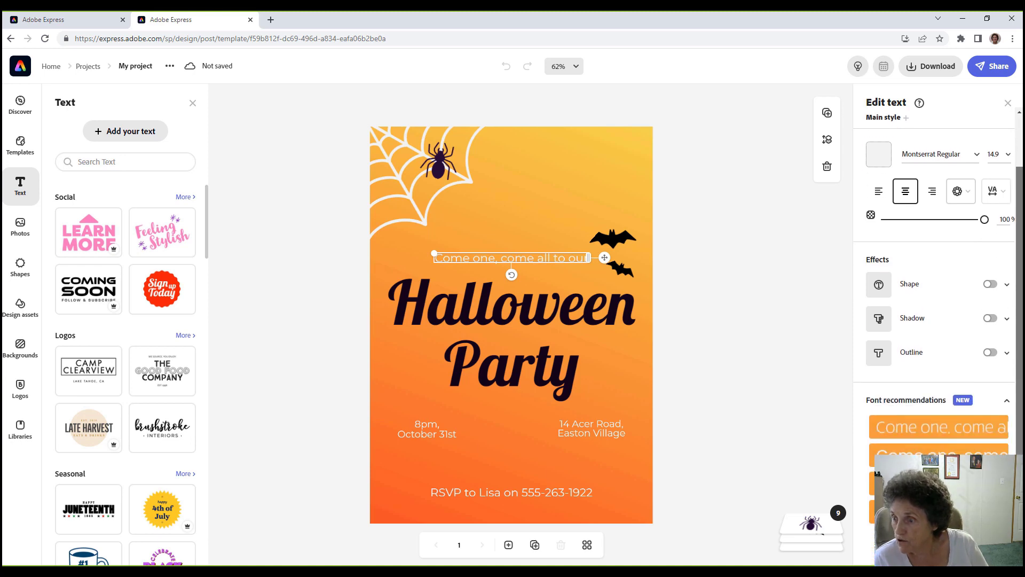
click(897, 511)
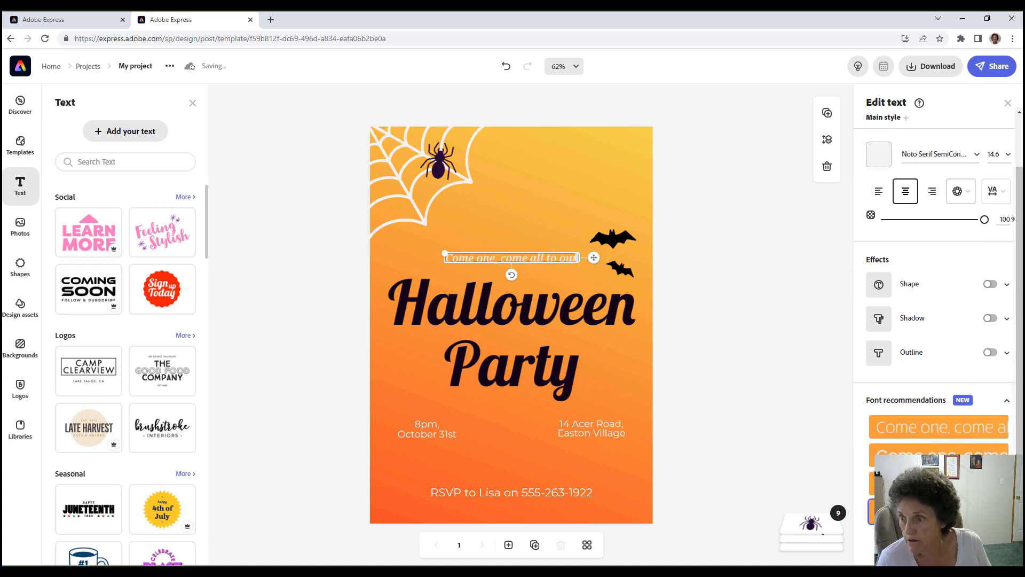
Change the party time from 8pm to 7pm.
click(426, 429)
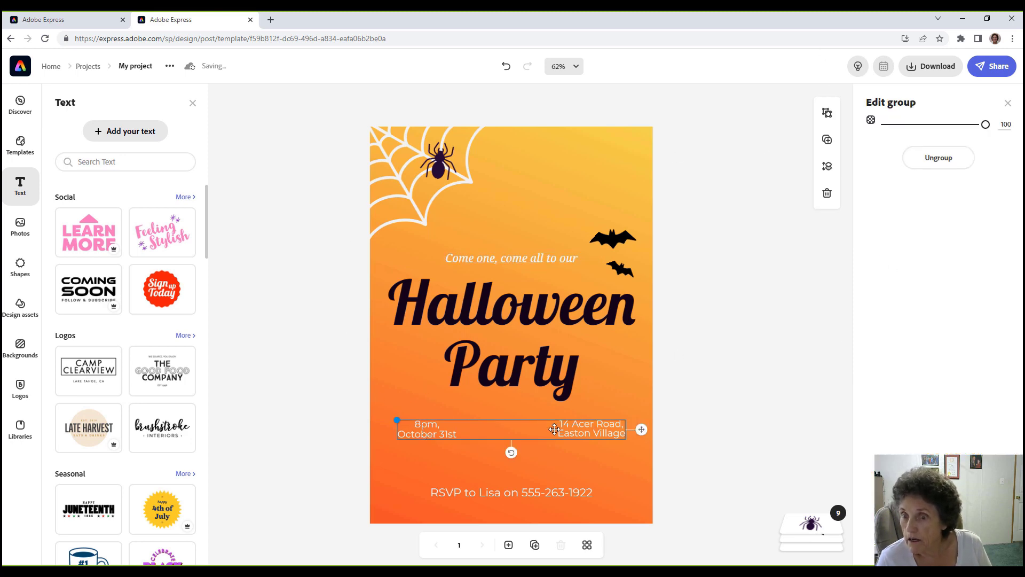
click(427, 431)
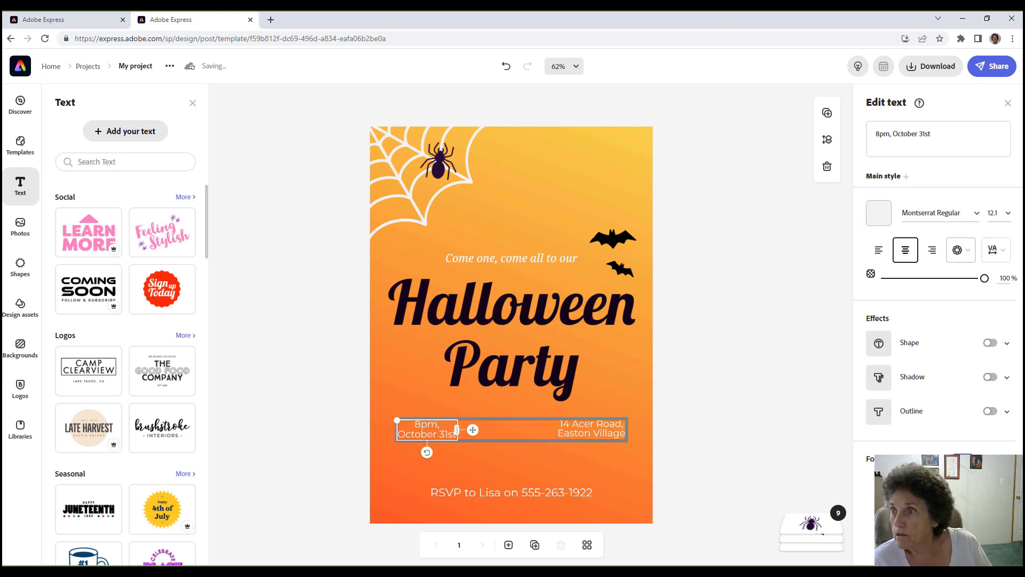
click(878, 135)
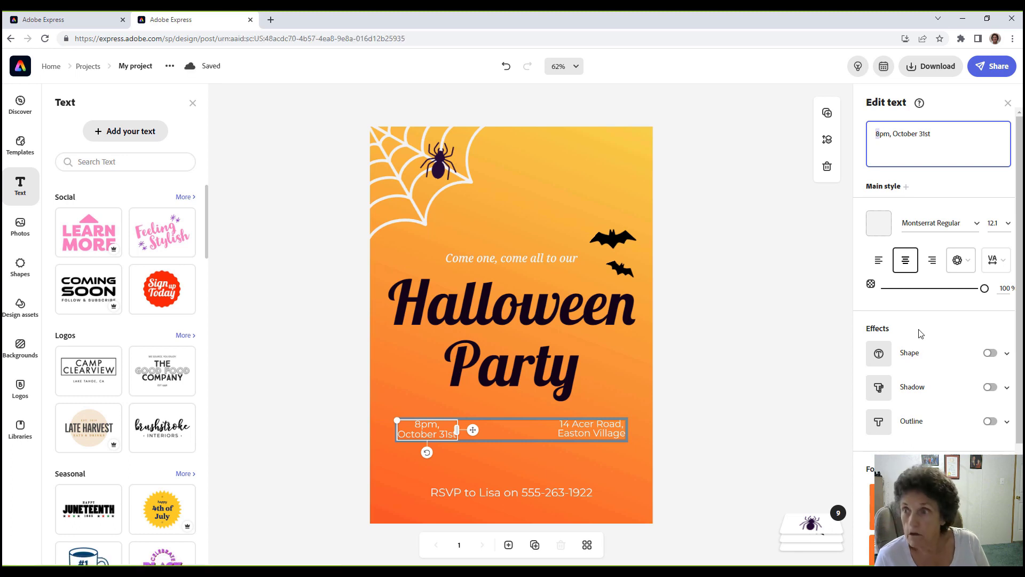
text(7)
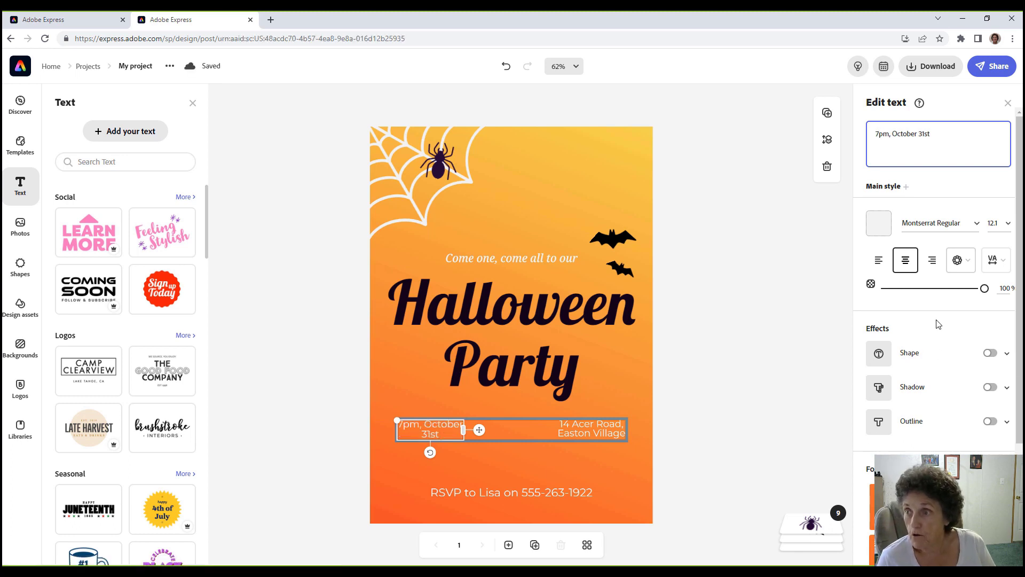
click(607, 427)
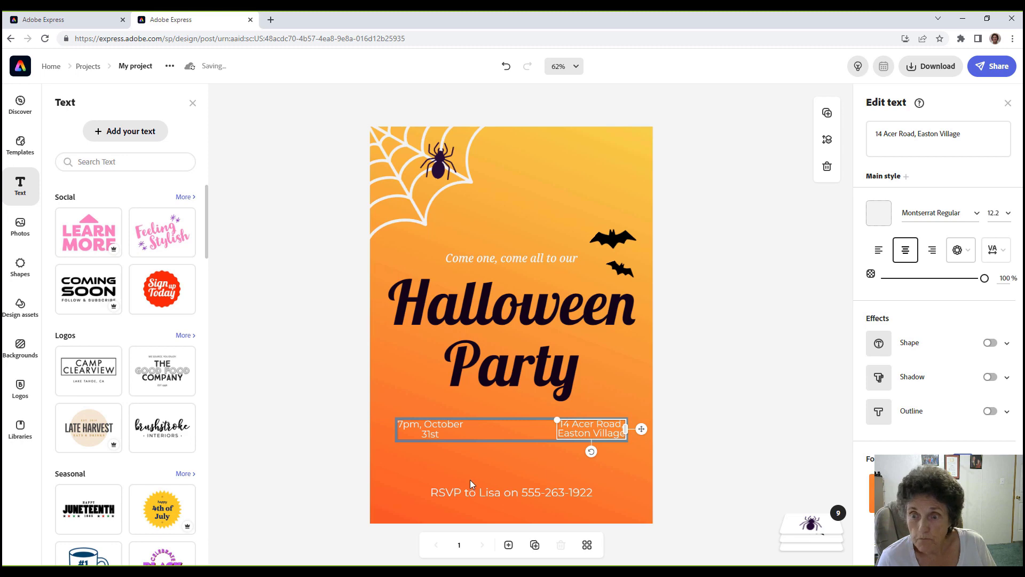
Give the RSVP line a shadow and a gray backing shape effect.
click(479, 494)
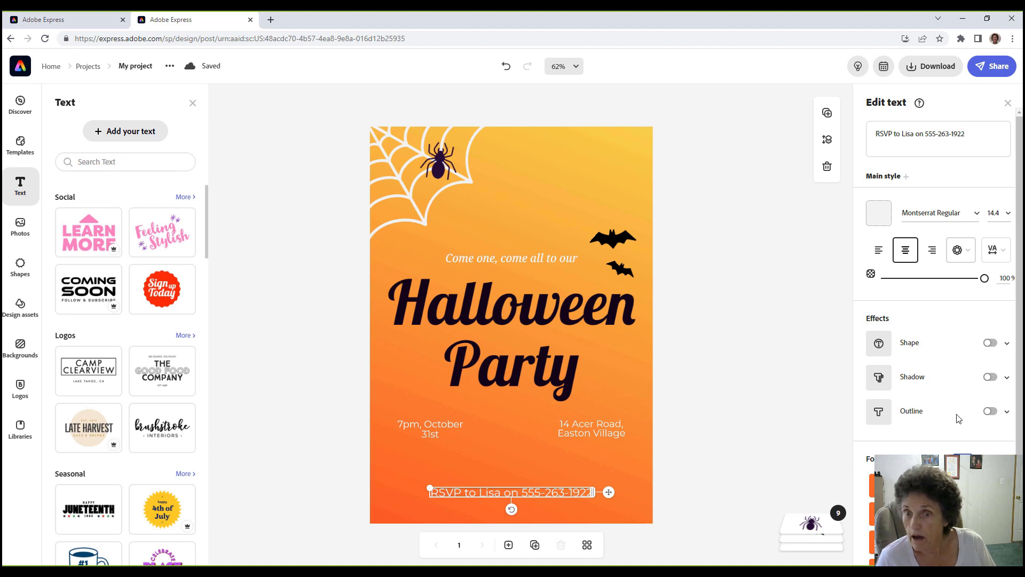
click(944, 135)
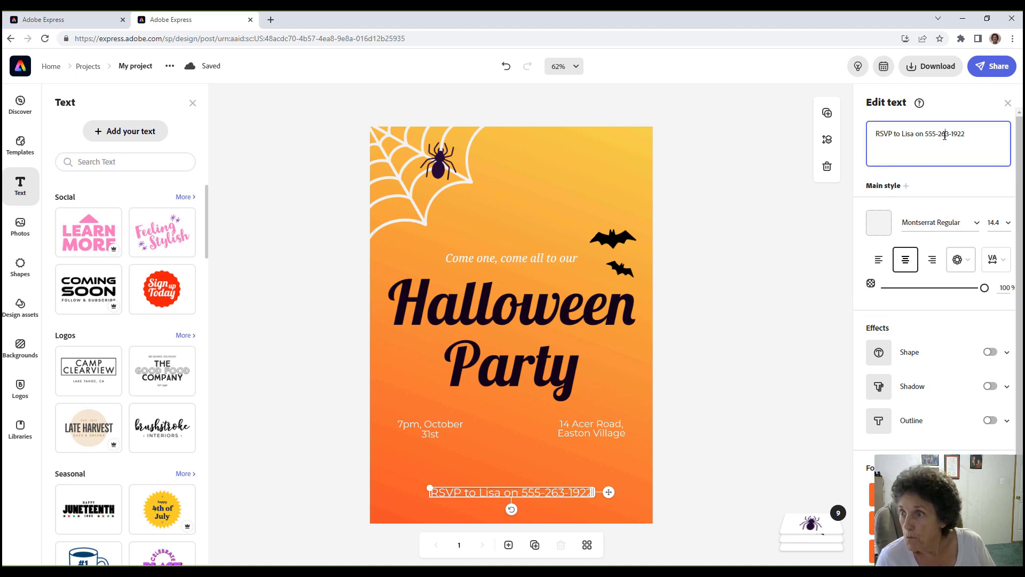
click(880, 388)
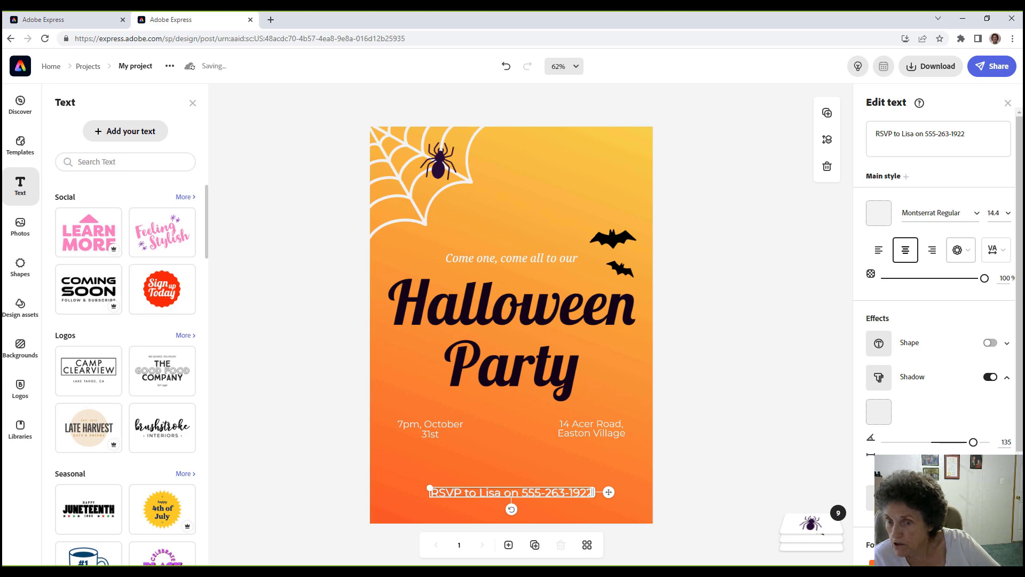
click(879, 344)
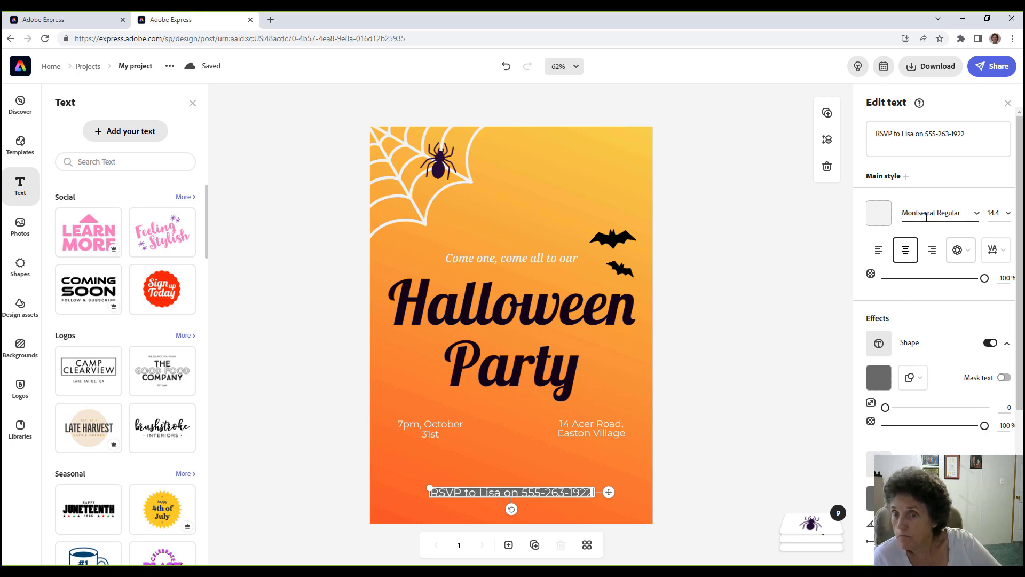
click(550, 220)
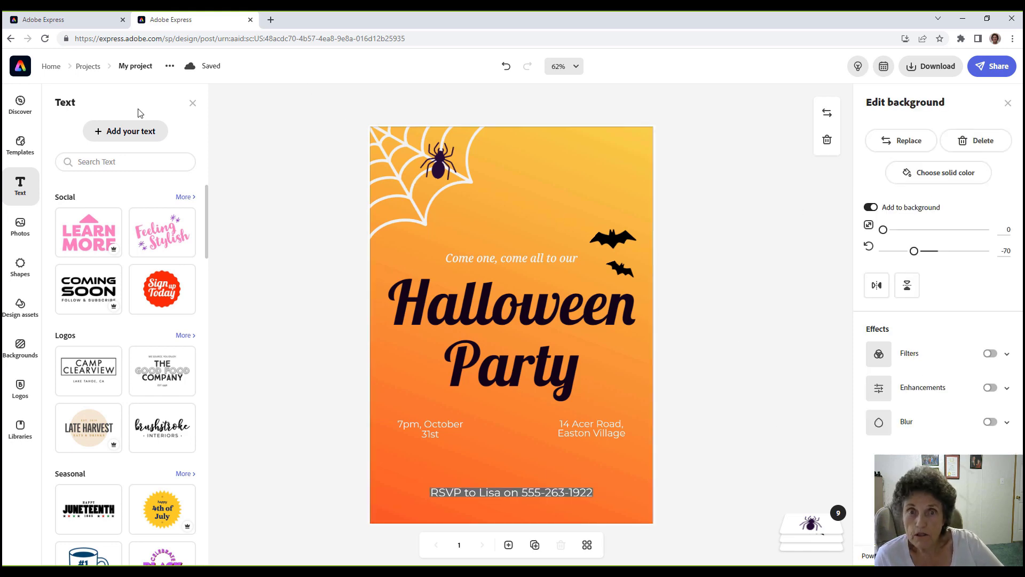
Search text templates for 'Halloween' and add the Horror Night template to the flyer.
click(81, 162)
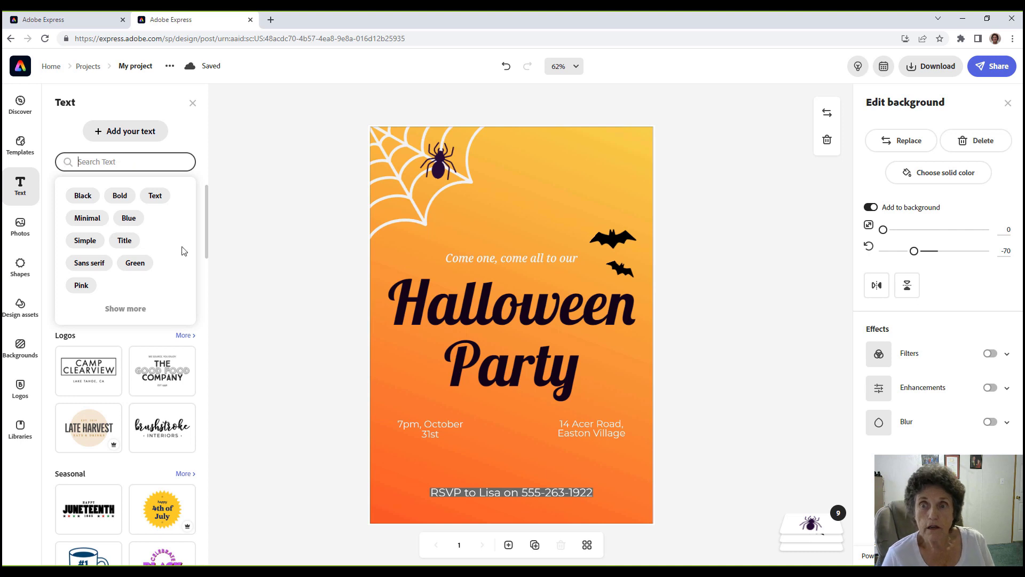
text(H)
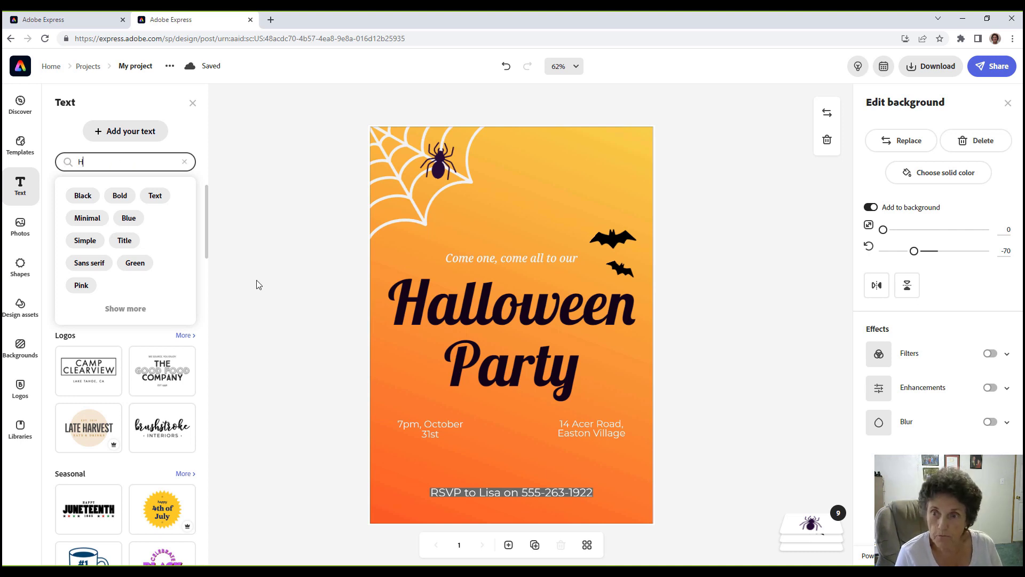
text(alloween)
key(Return)
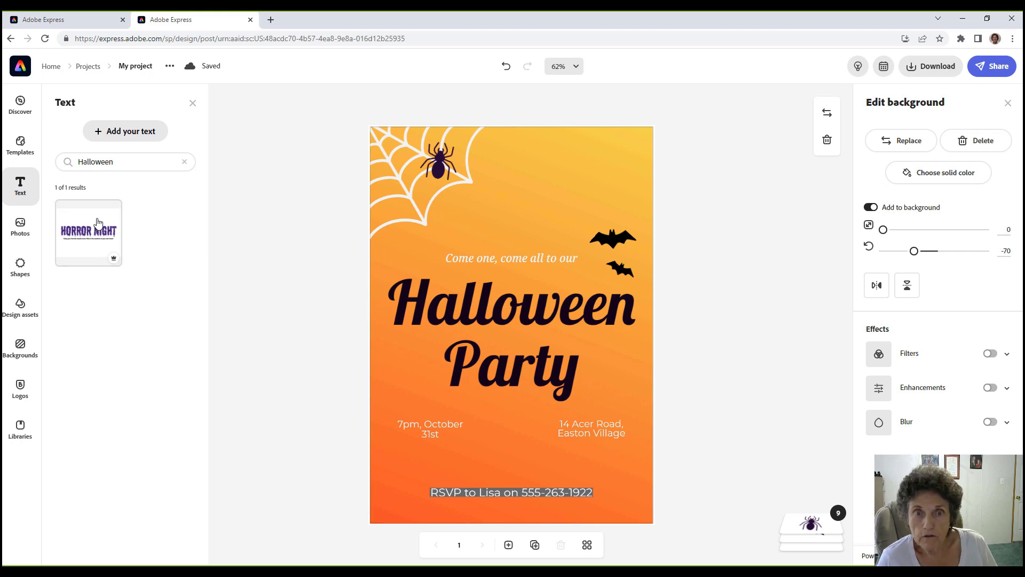
click(94, 220)
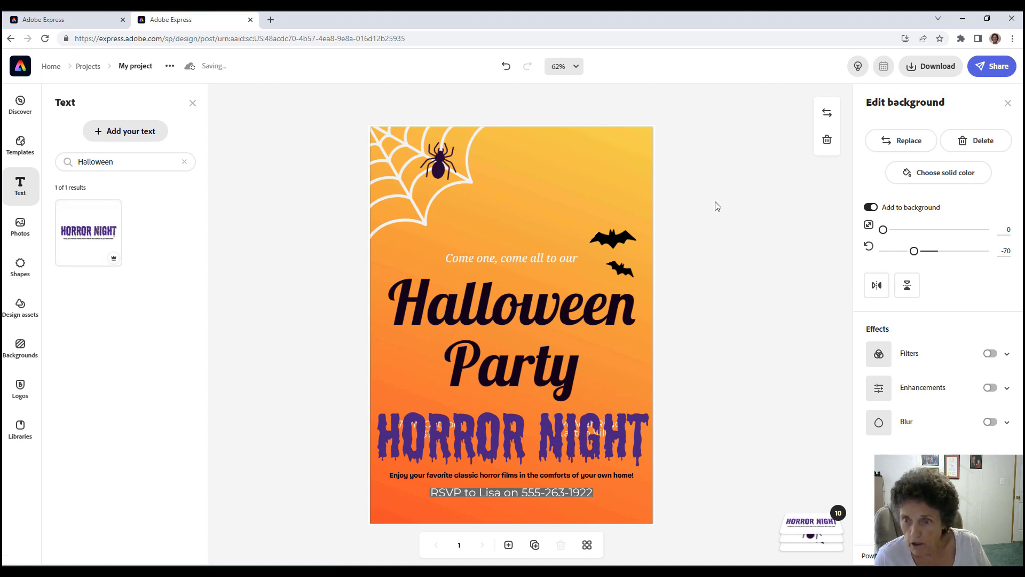
Move the HORROR NIGHT title to the flyer's top and delete its subtitle wording.
drag(485, 444, 489, 218)
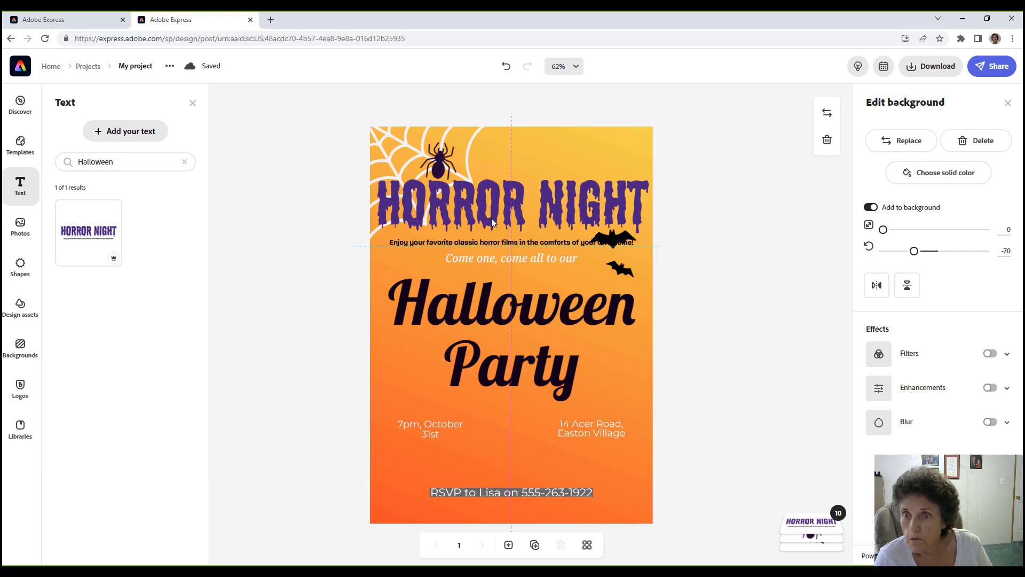
click(485, 243)
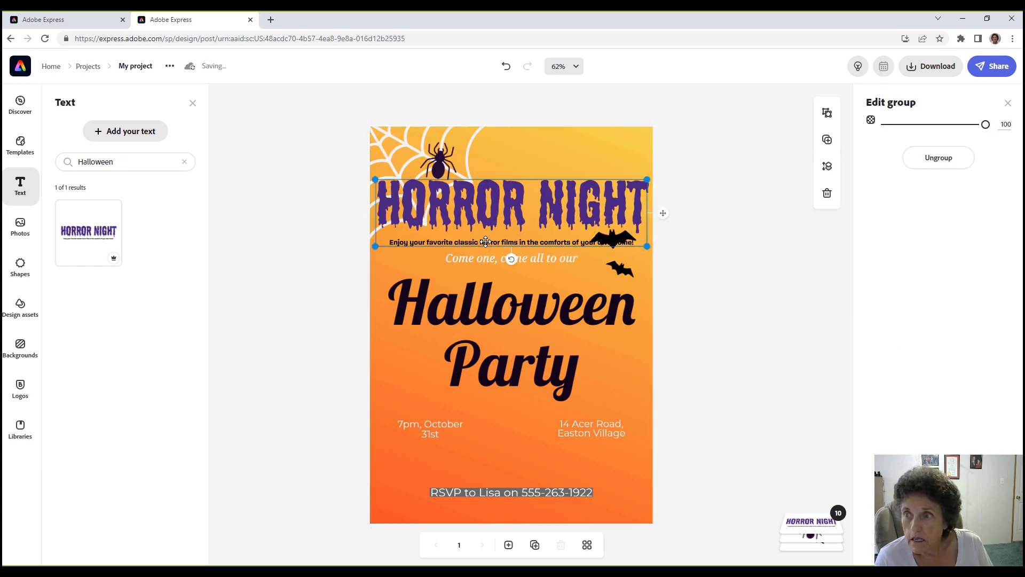
click(485, 242)
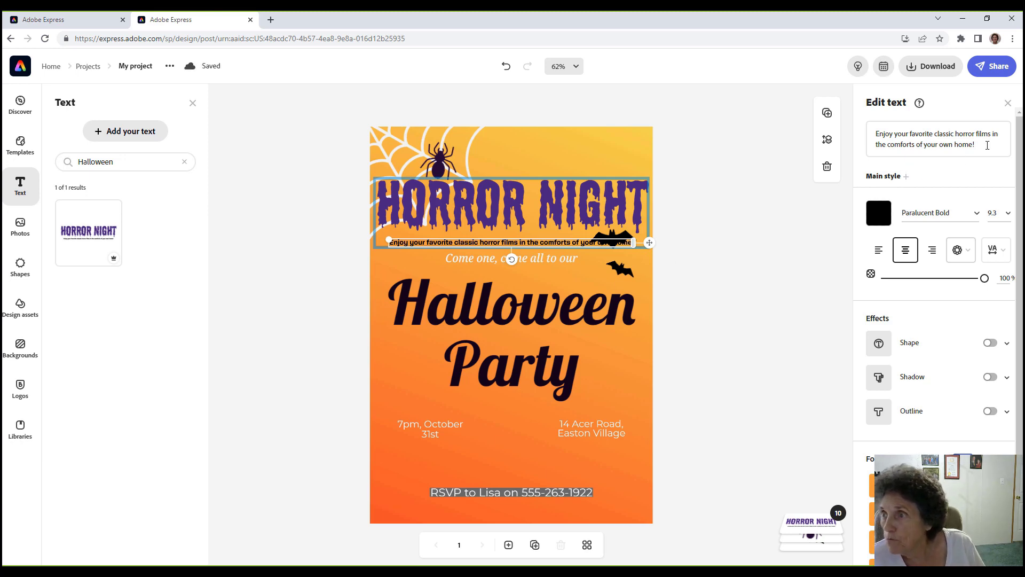
drag(987, 146, 868, 83)
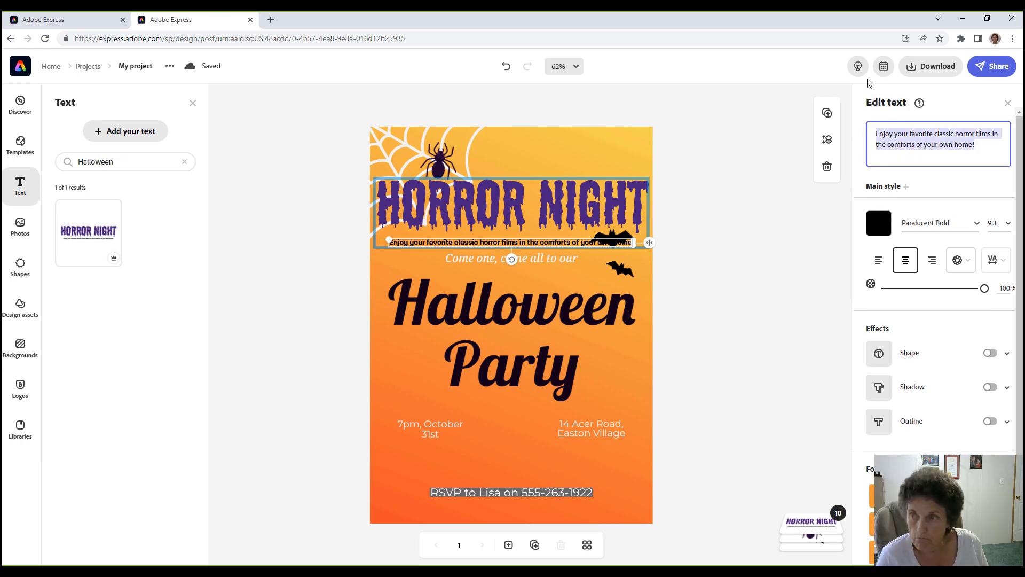
key(BackSpace)
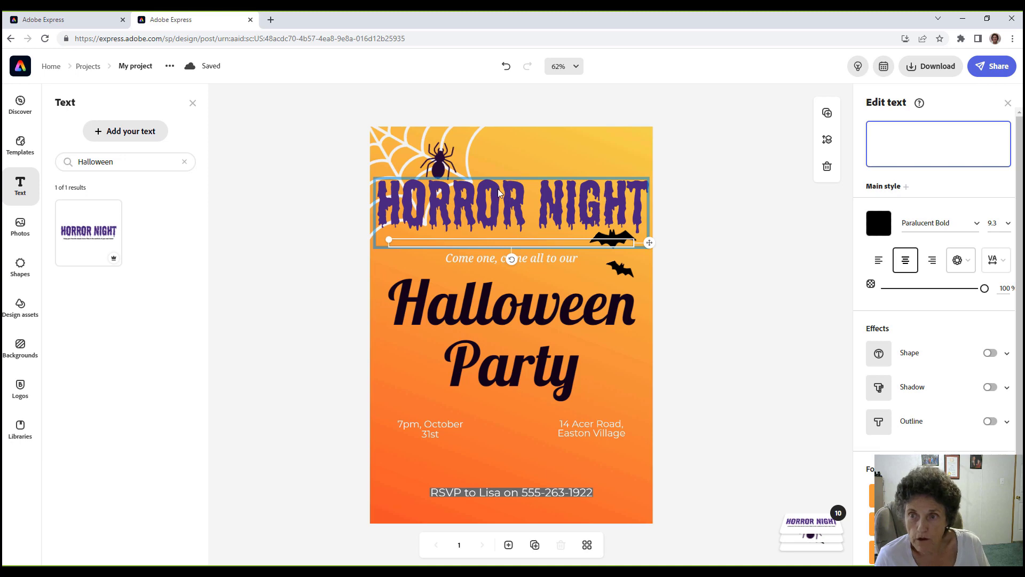
click(468, 241)
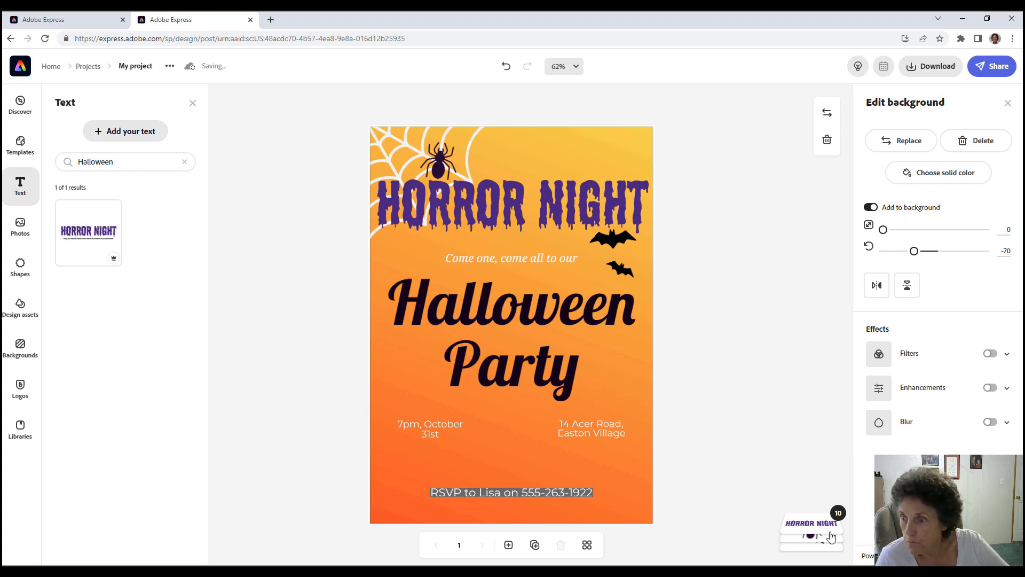
Place the two bats on either side of the invitation line and lower HORROR NIGHT slightly.
click(813, 527)
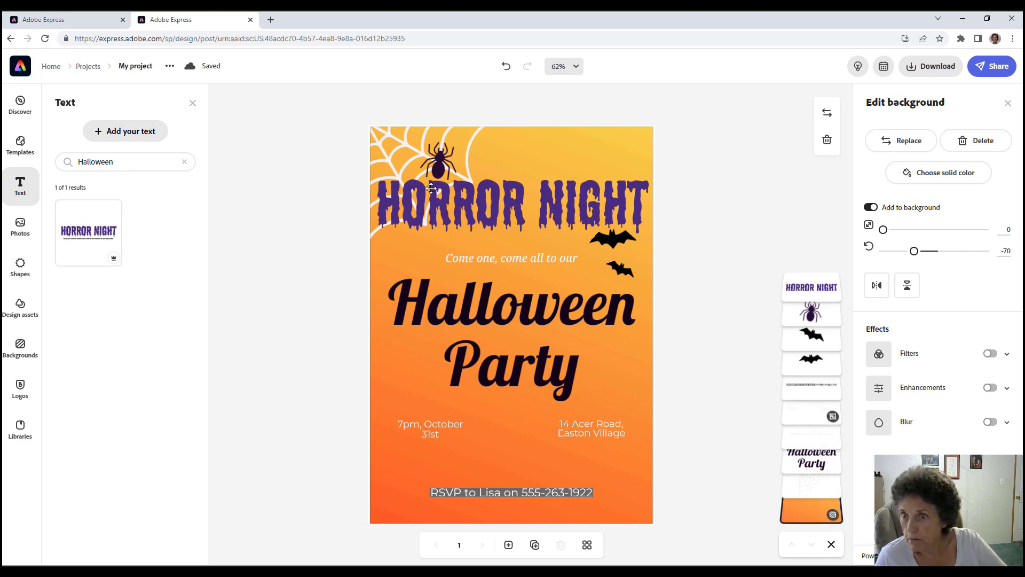
click(815, 337)
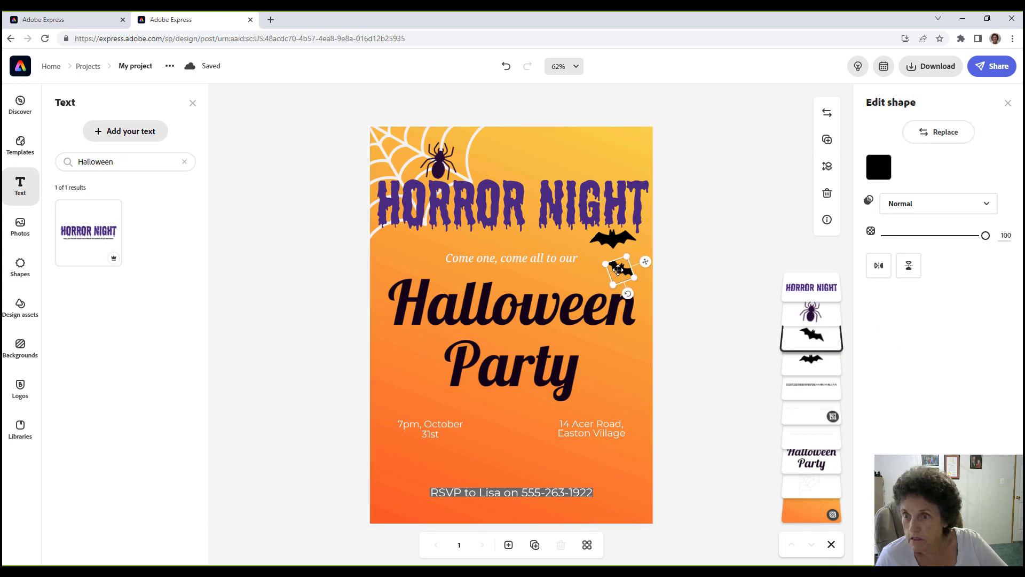
drag(619, 268, 410, 253)
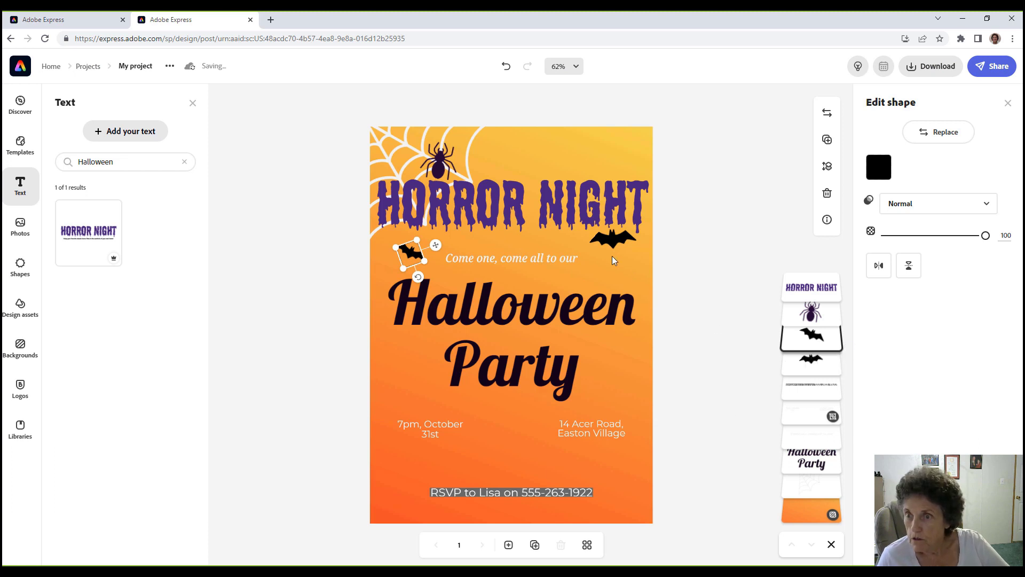
drag(622, 243, 623, 254)
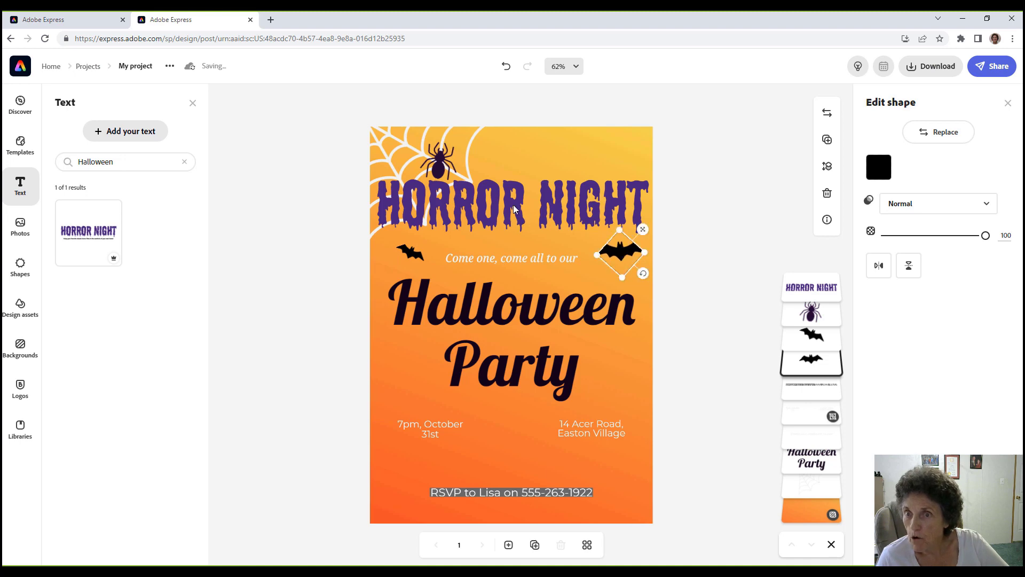
drag(506, 208, 507, 215)
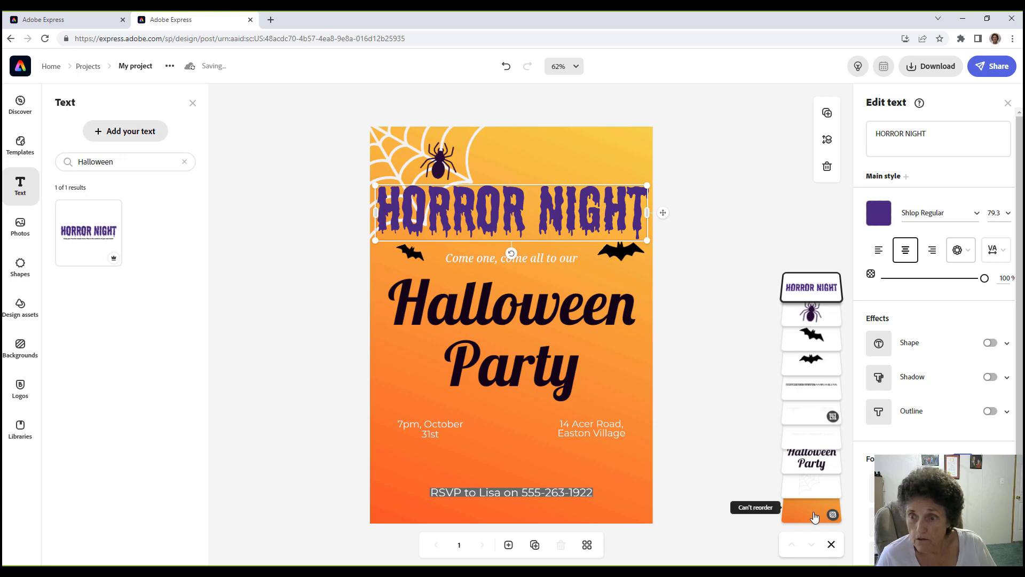
click(814, 513)
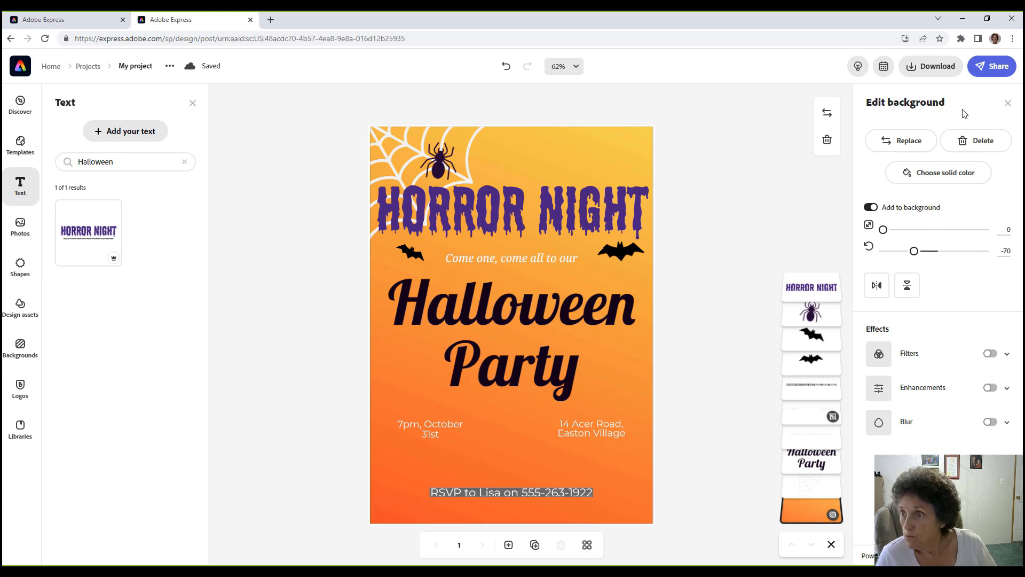
Look through the libraries panel and its list of library sources.
click(894, 141)
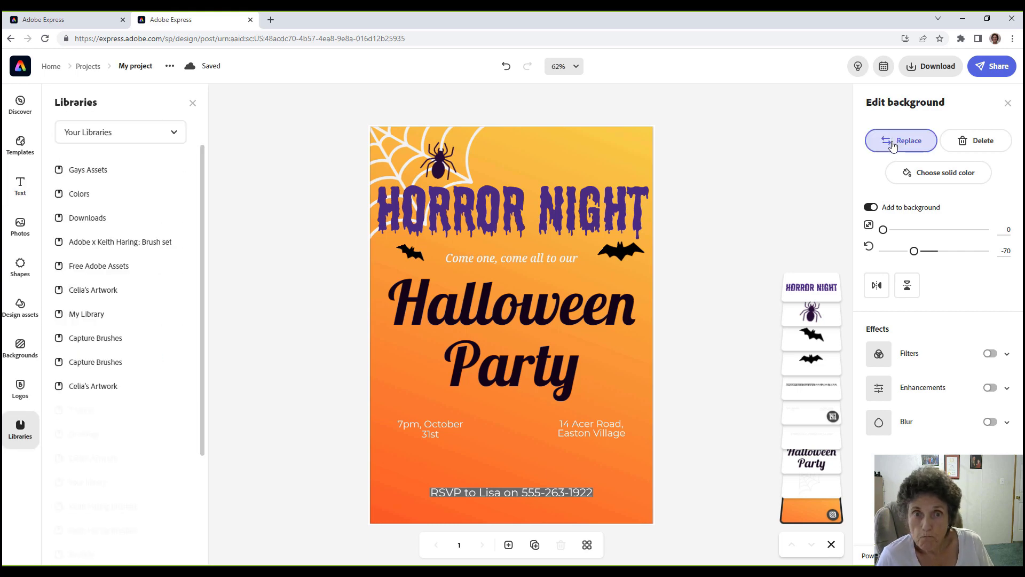
click(173, 133)
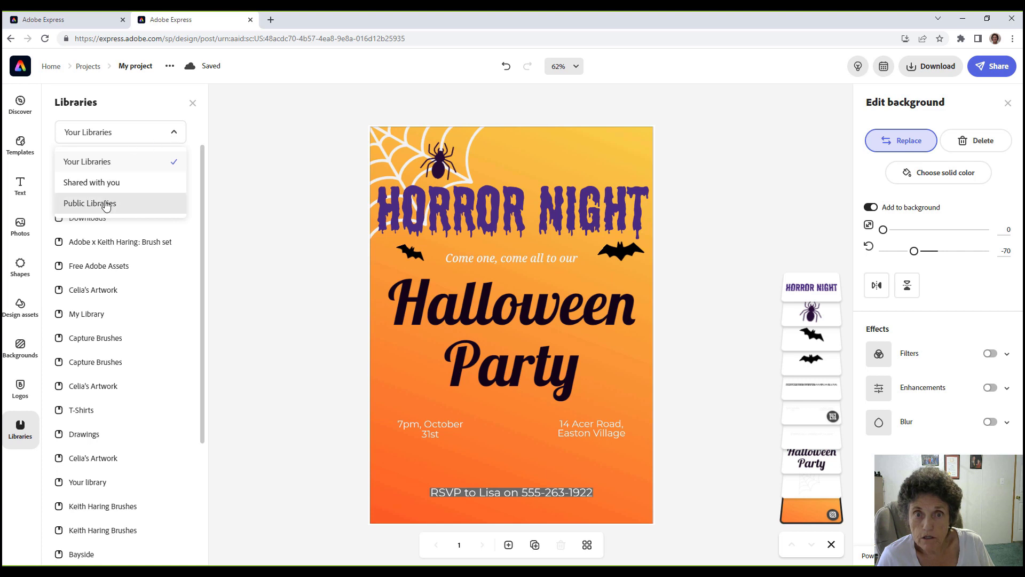
click(131, 131)
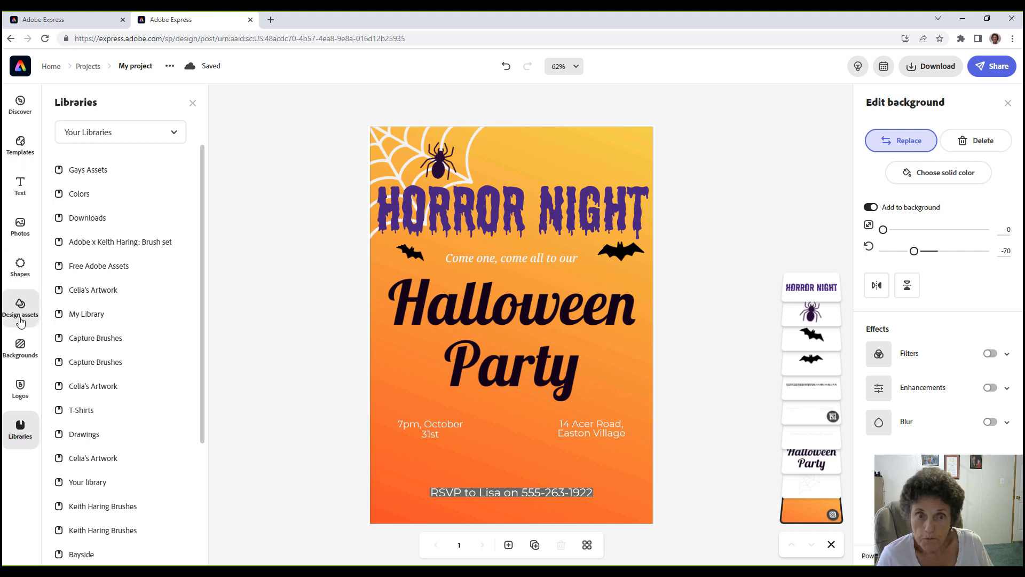
Try the yellow hand background, then switch to the red-blue Space galaxy image.
click(18, 348)
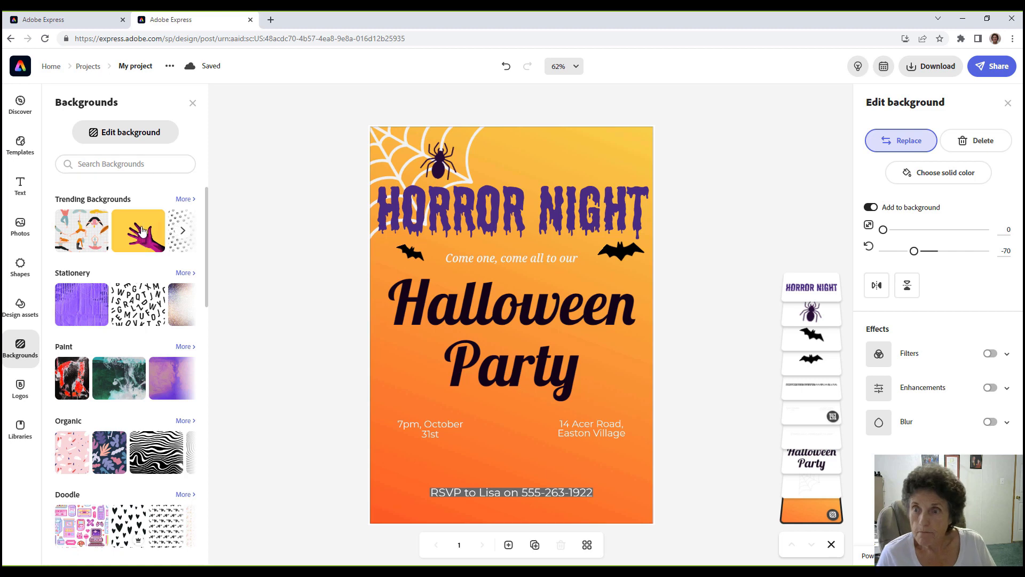
click(142, 231)
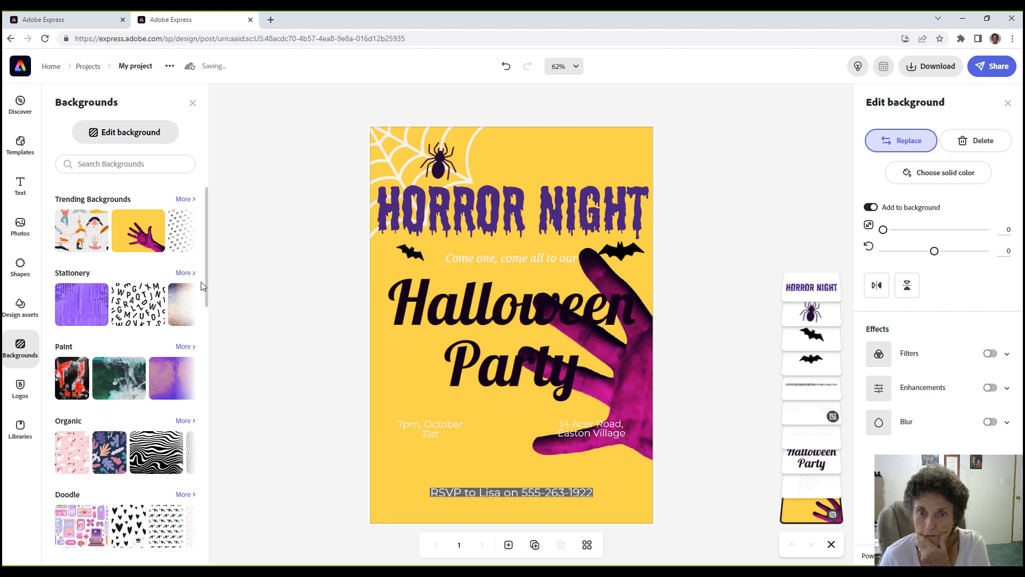
drag(206, 285, 210, 377)
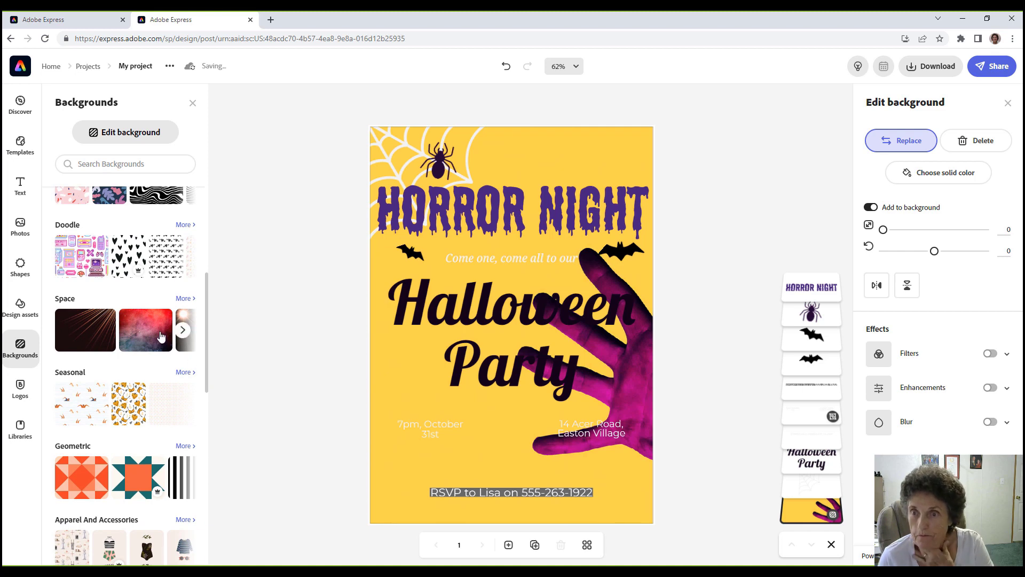
click(161, 337)
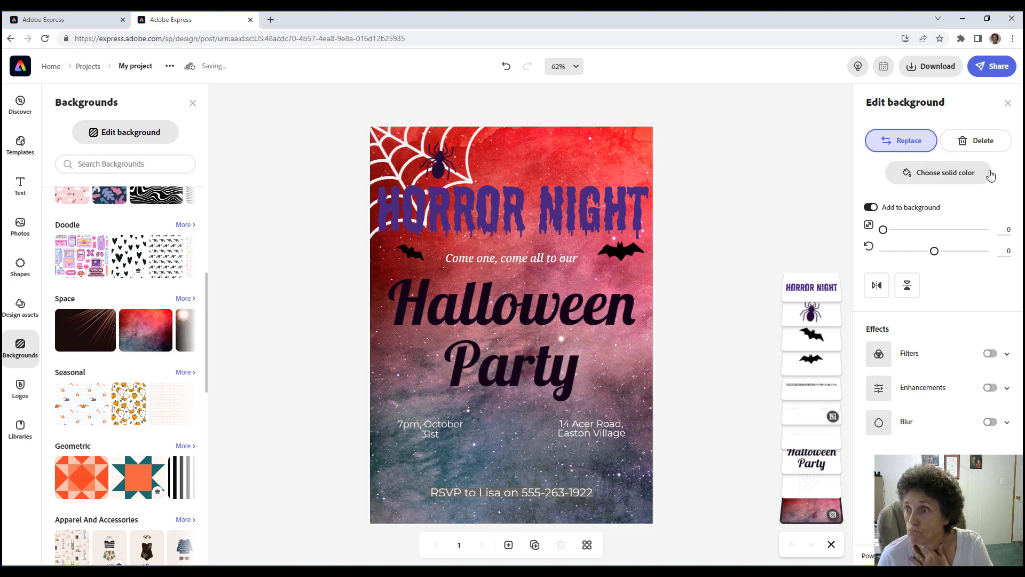
click(967, 170)
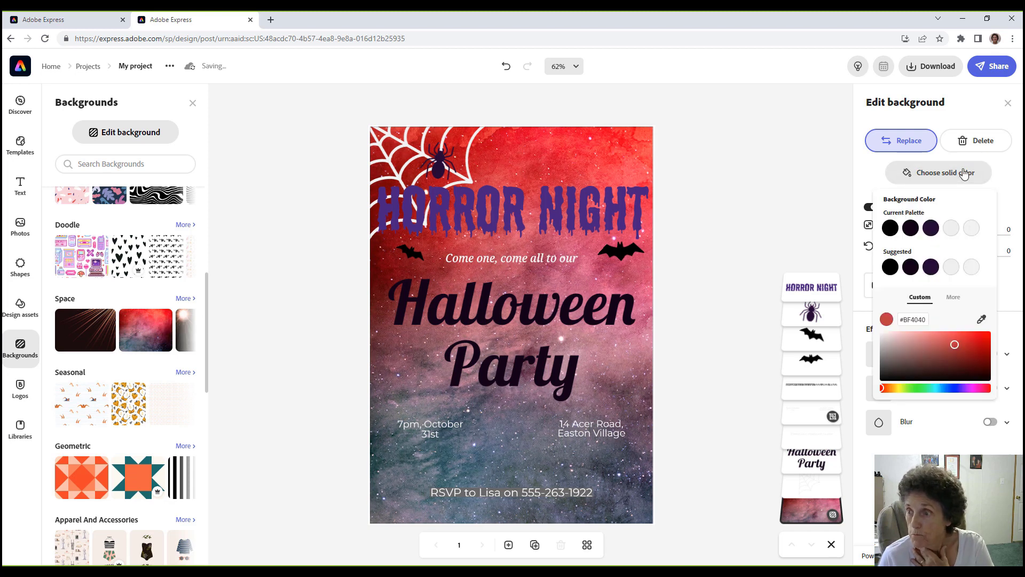
Try several background hues, then settle on the suggested solid orange #BF7540.
click(887, 388)
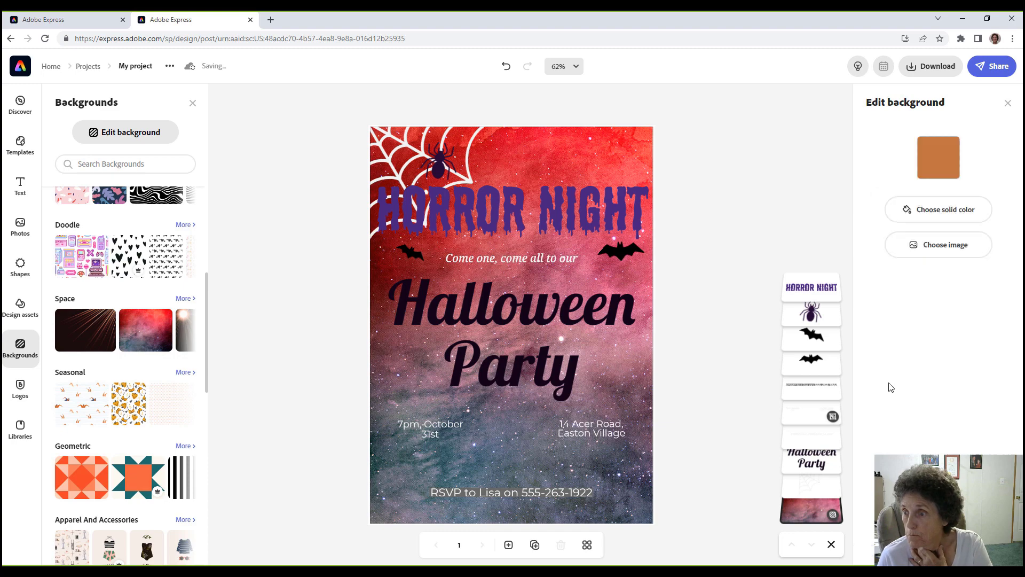
click(938, 157)
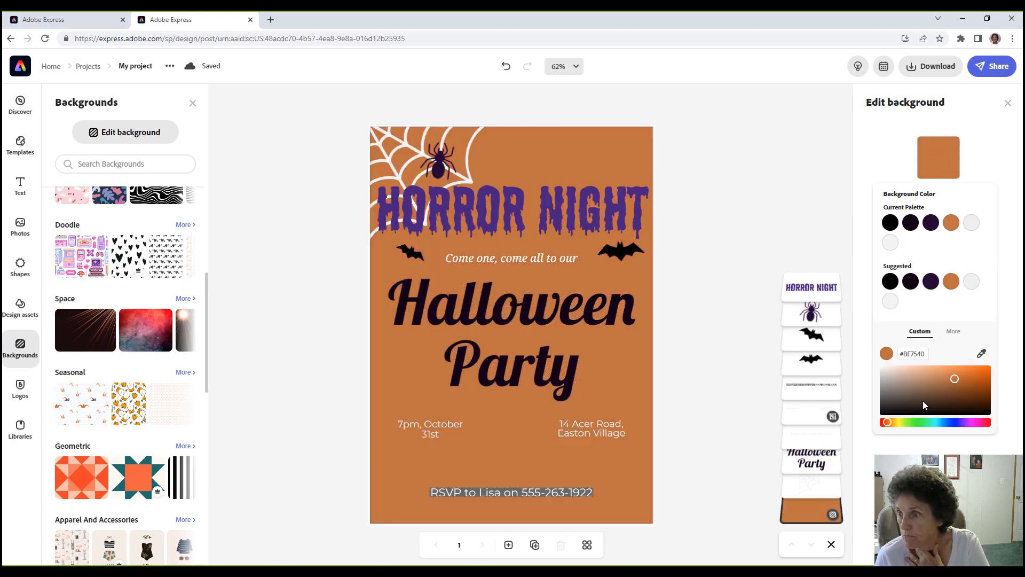
click(893, 420)
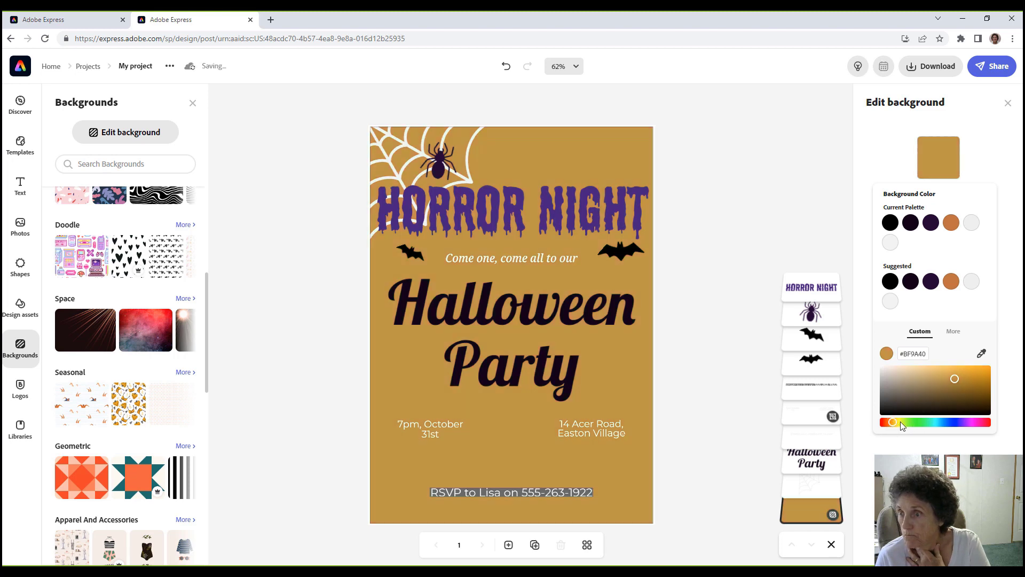
click(901, 422)
click(915, 422)
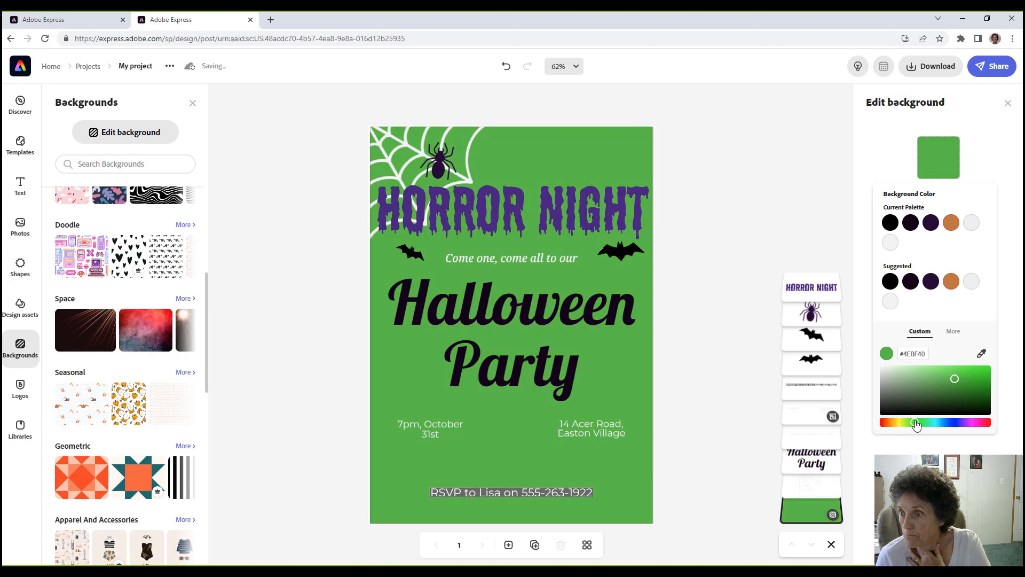
click(927, 419)
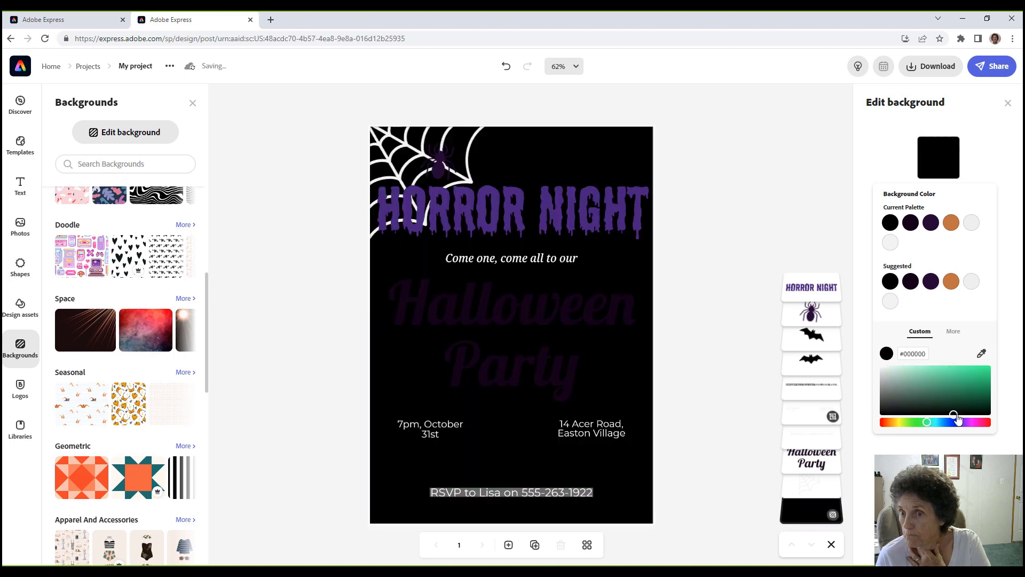
click(940, 421)
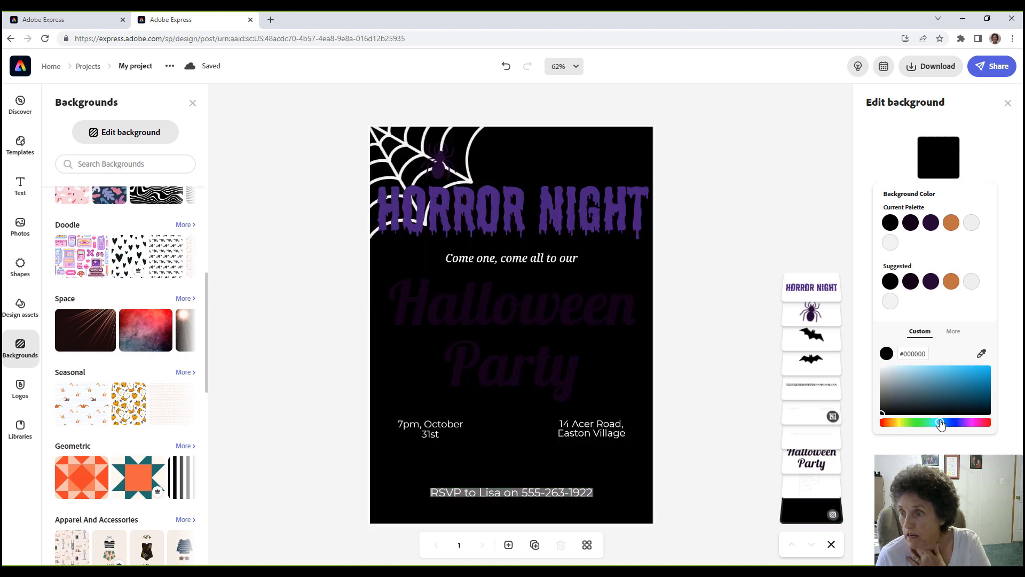
drag(924, 423, 908, 422)
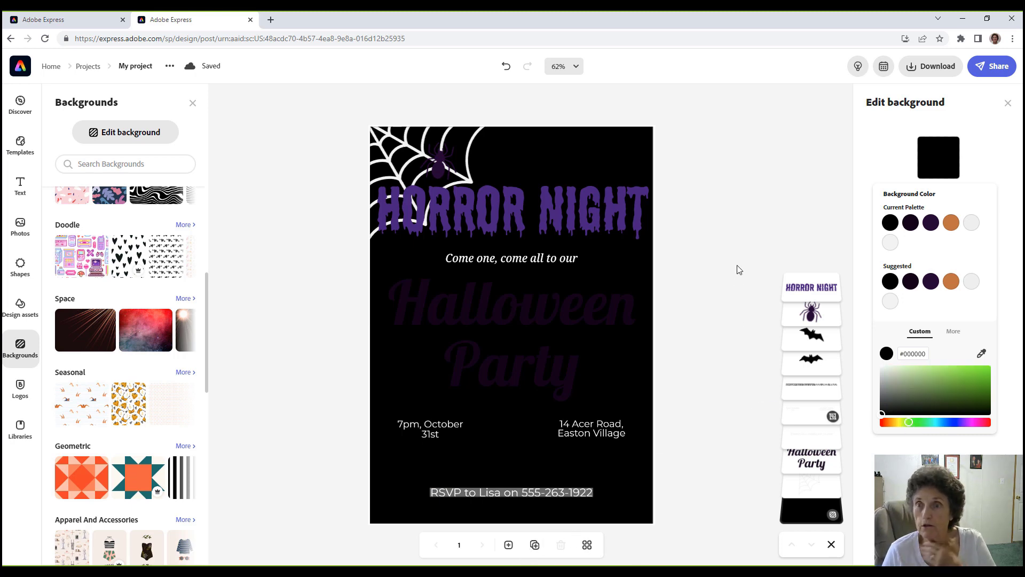
click(951, 282)
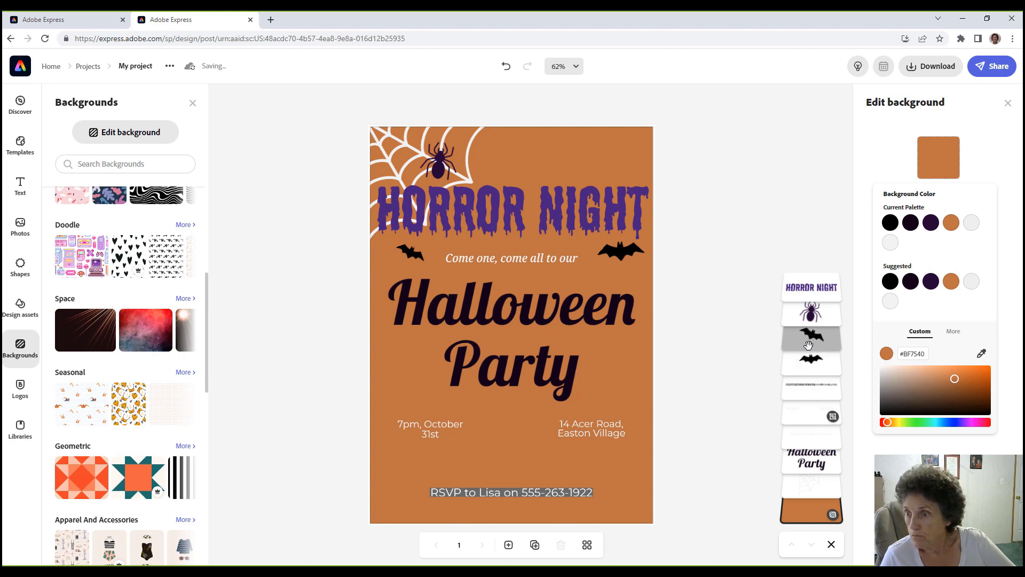
Test-flip the small bat, then duplicate it and place the copy in the top-right corner.
click(805, 344)
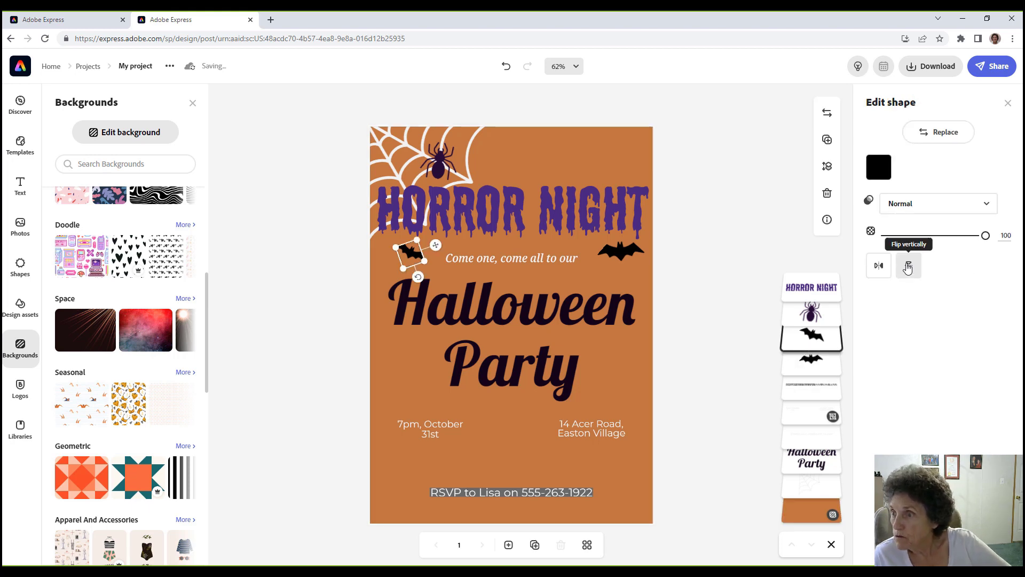
click(877, 269)
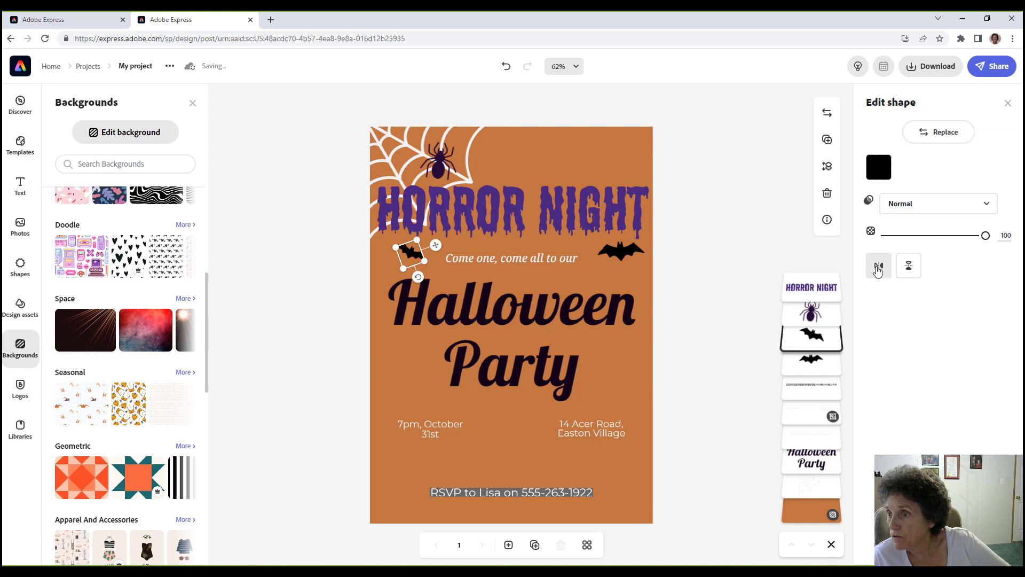
click(908, 271)
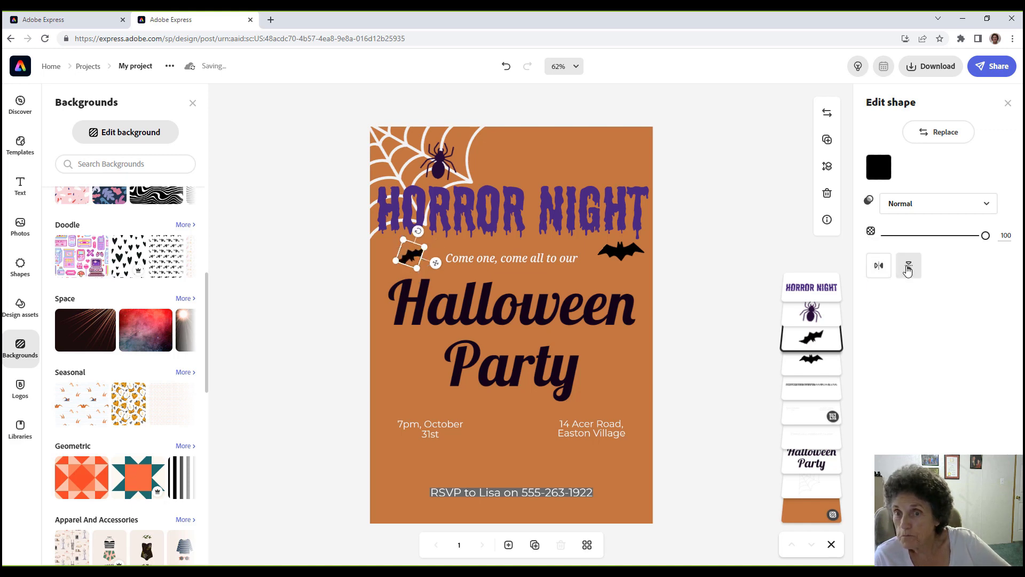
click(907, 270)
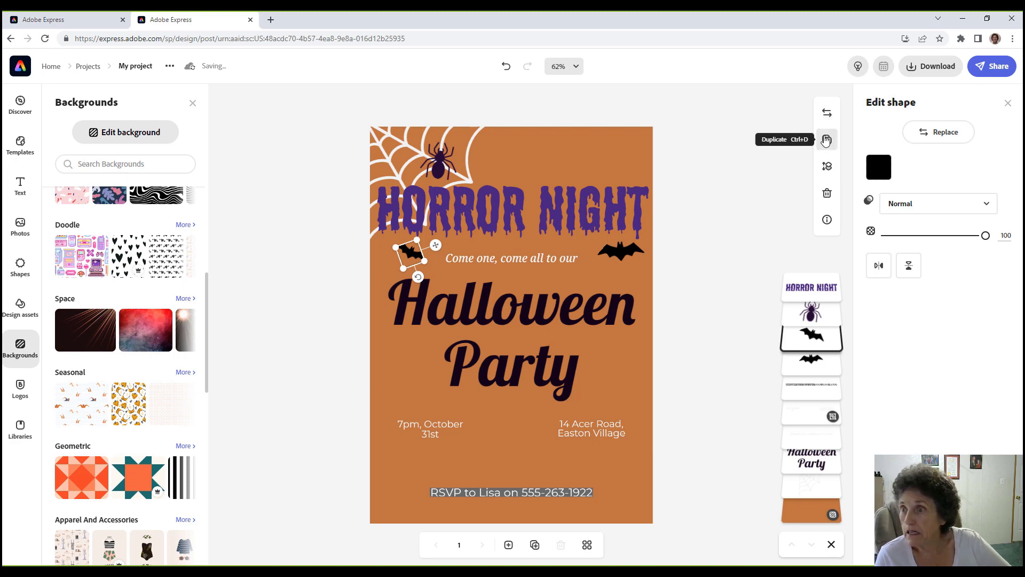
click(826, 140)
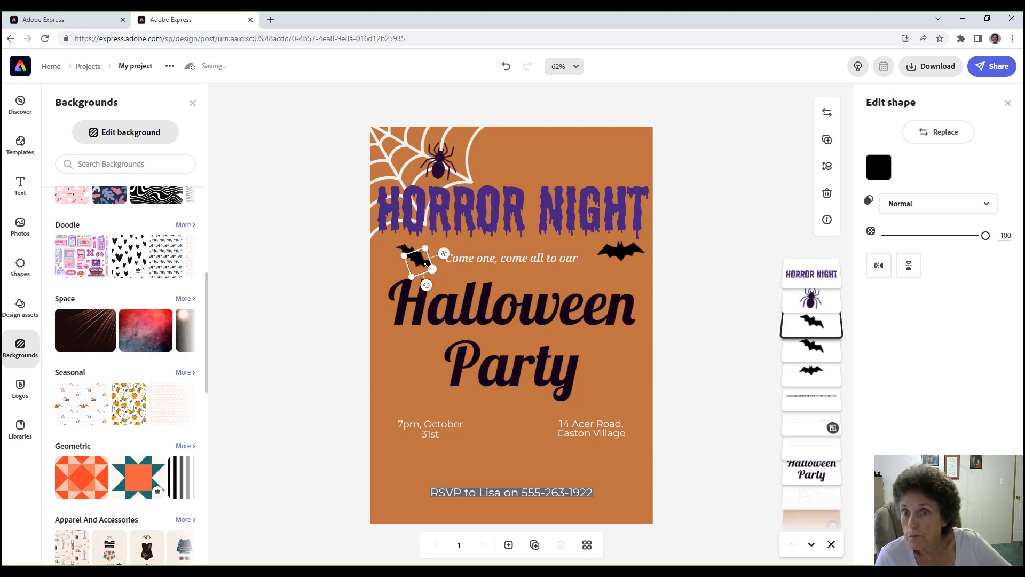
drag(465, 267, 613, 174)
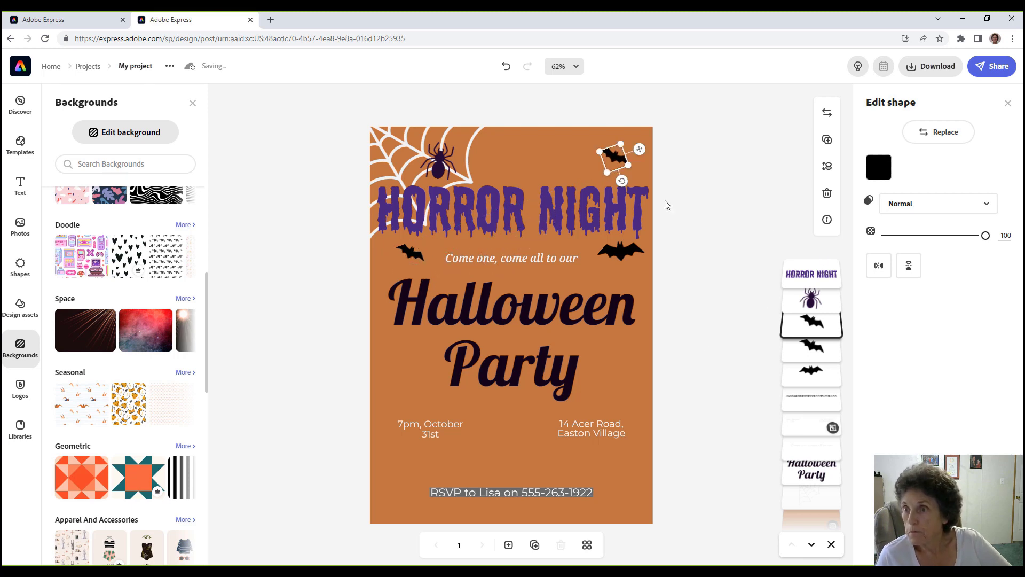
click(547, 169)
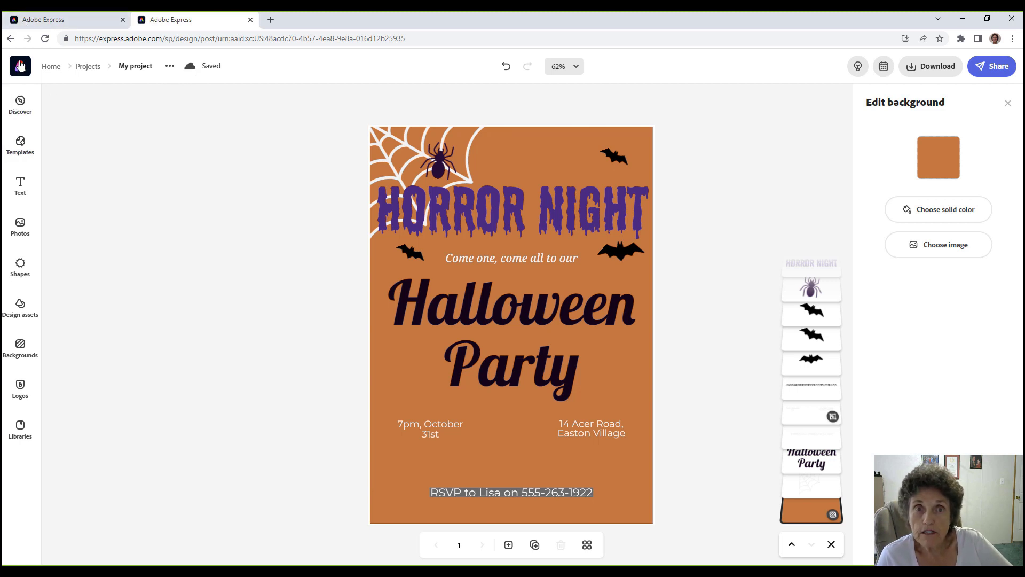
Go home, open another recent Halloween poster design, then return home.
click(20, 66)
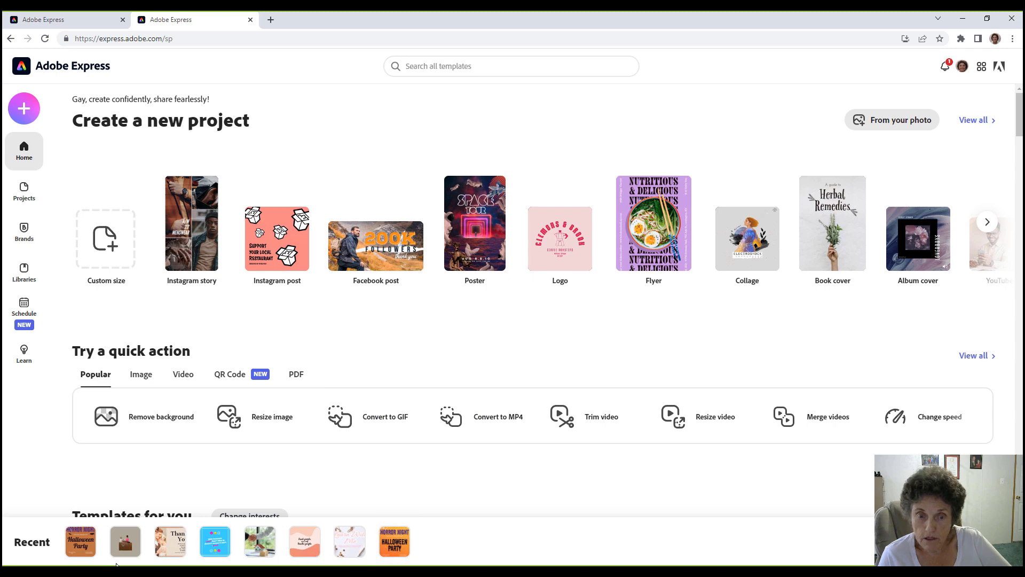
mouse_move(89, 548)
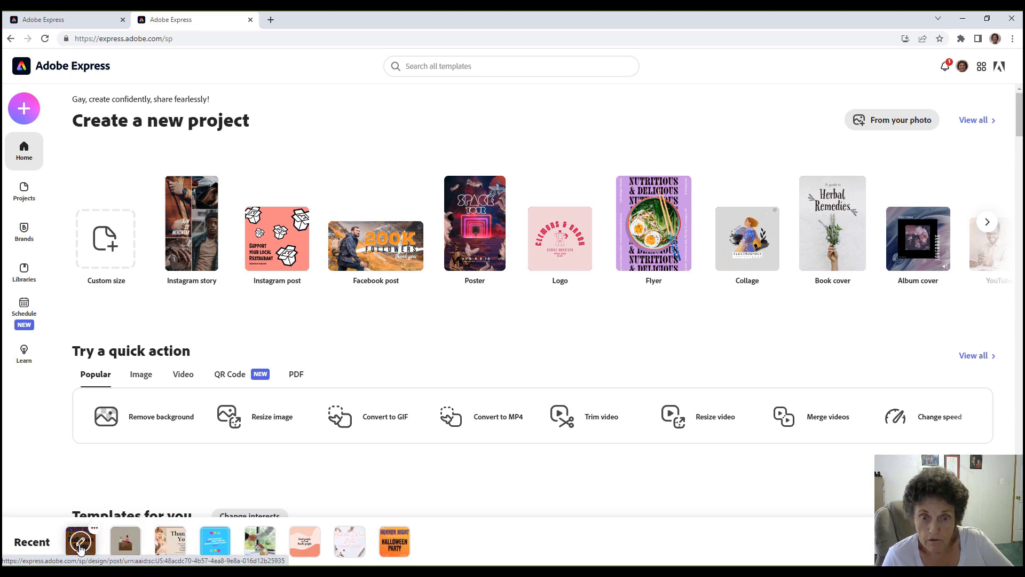
click(392, 543)
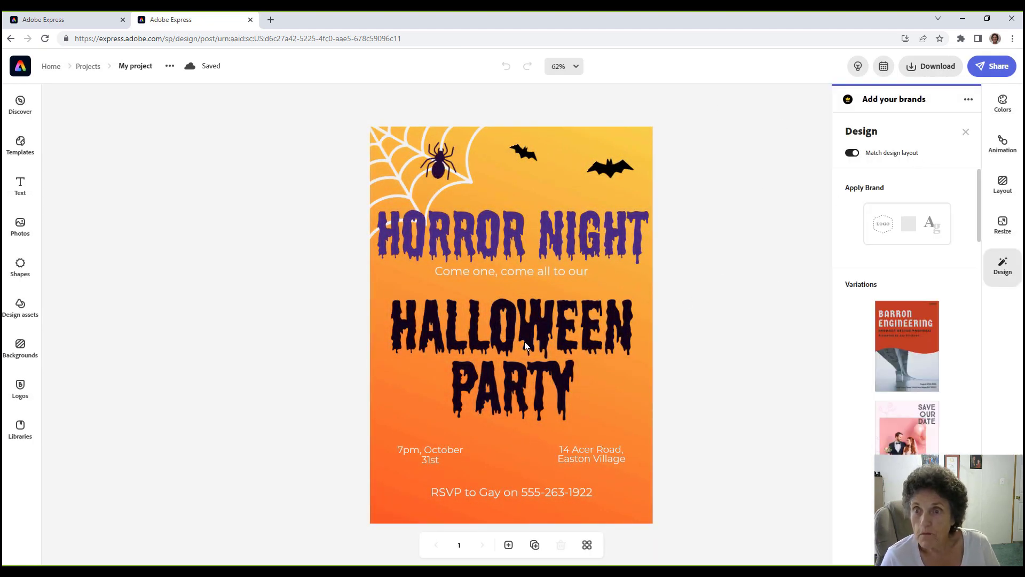
click(19, 67)
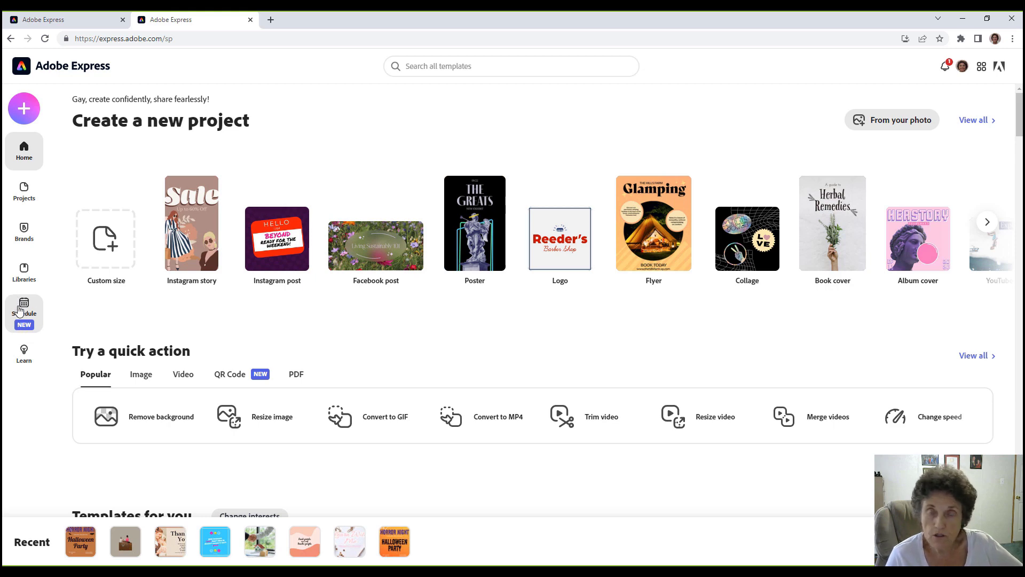
click(29, 267)
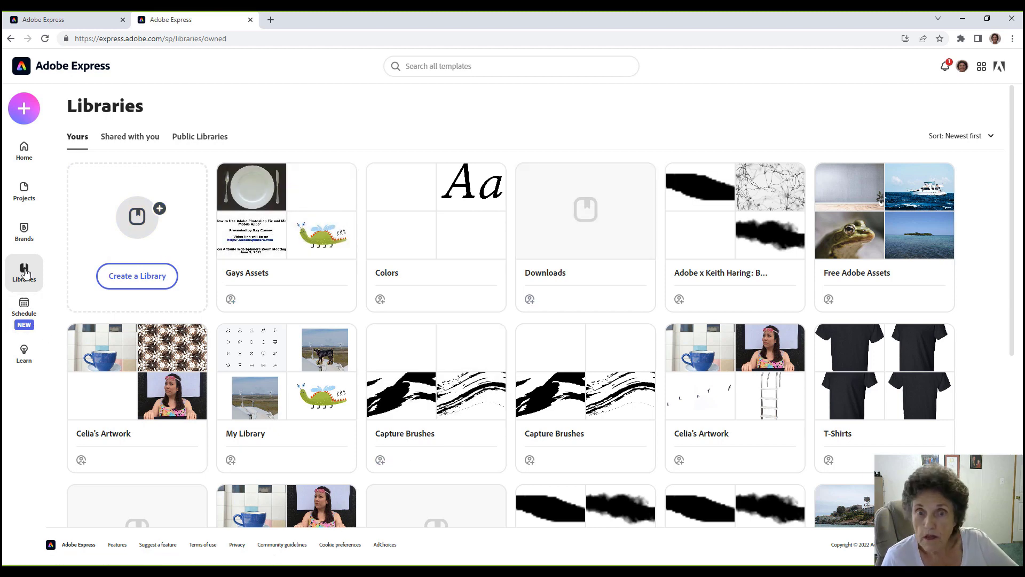
click(132, 137)
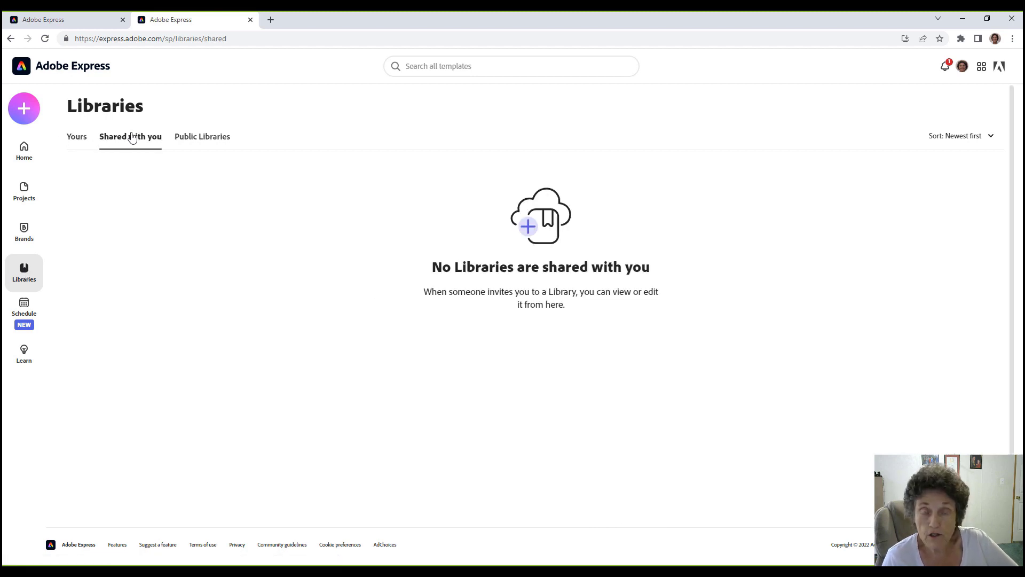
click(199, 138)
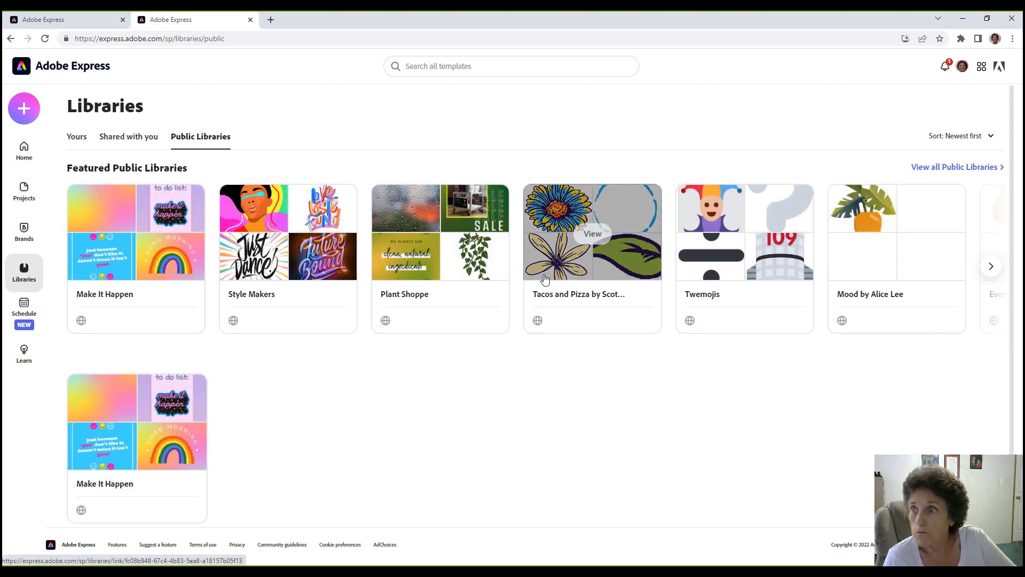
click(966, 169)
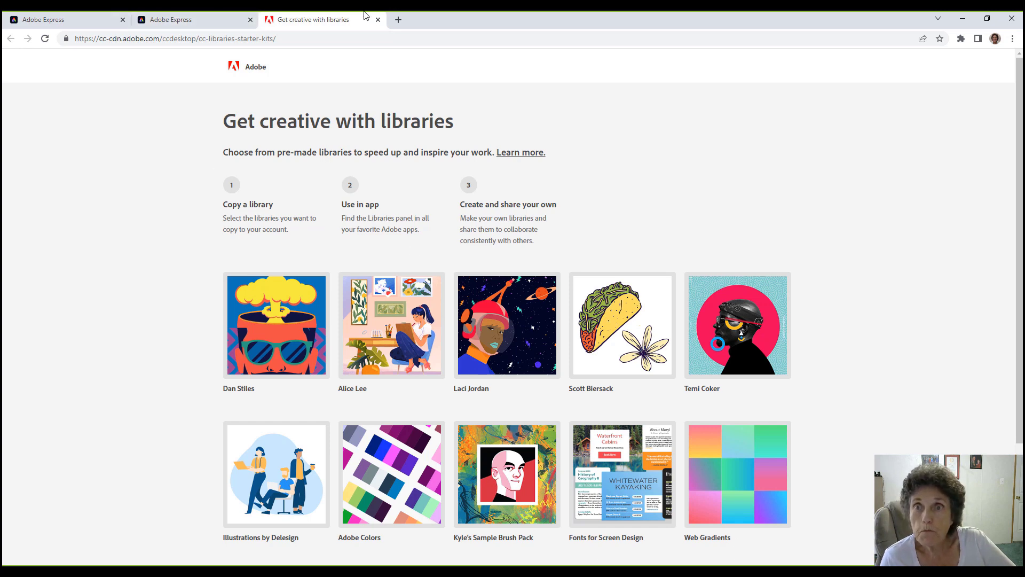
click(378, 20)
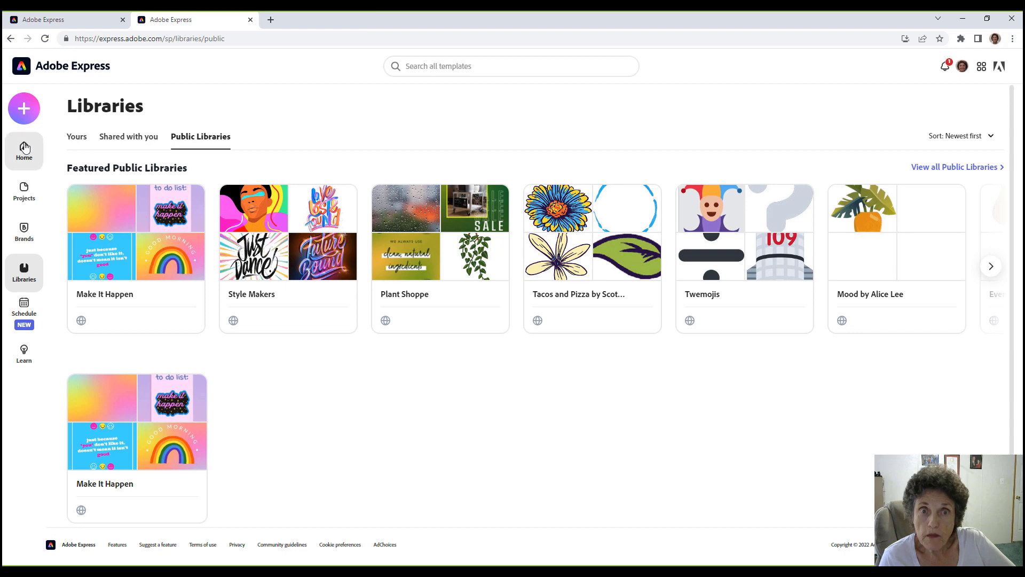
From Home, reopen the recent 'kind people are my kinda people' design.
click(19, 149)
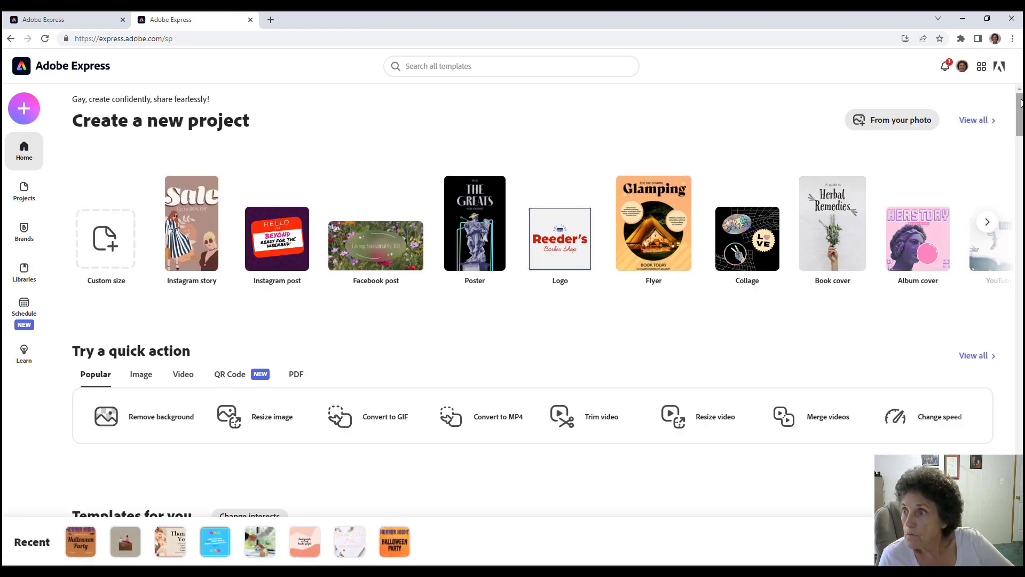
drag(1022, 109, 1020, 143)
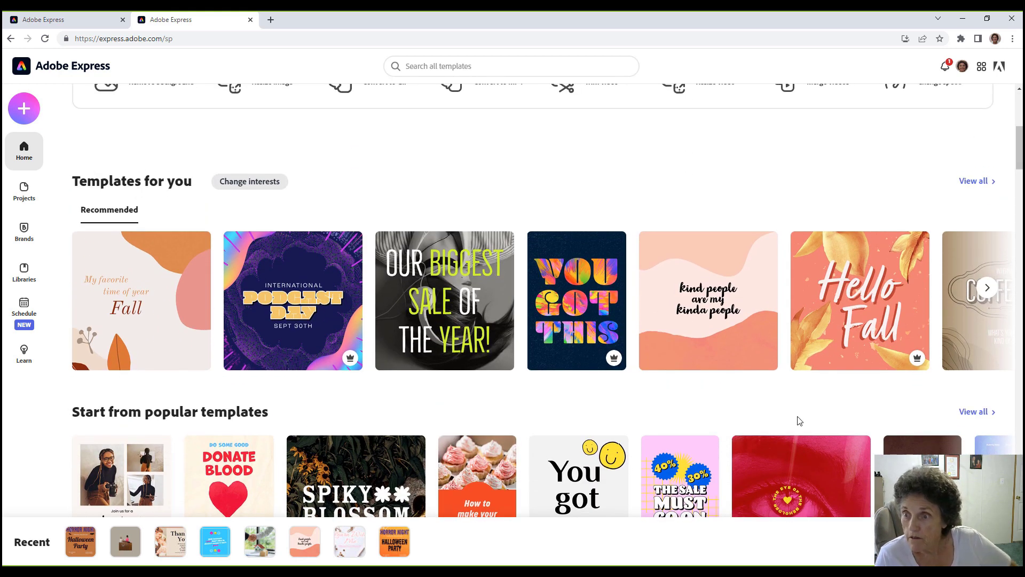
mouse_move(689, 332)
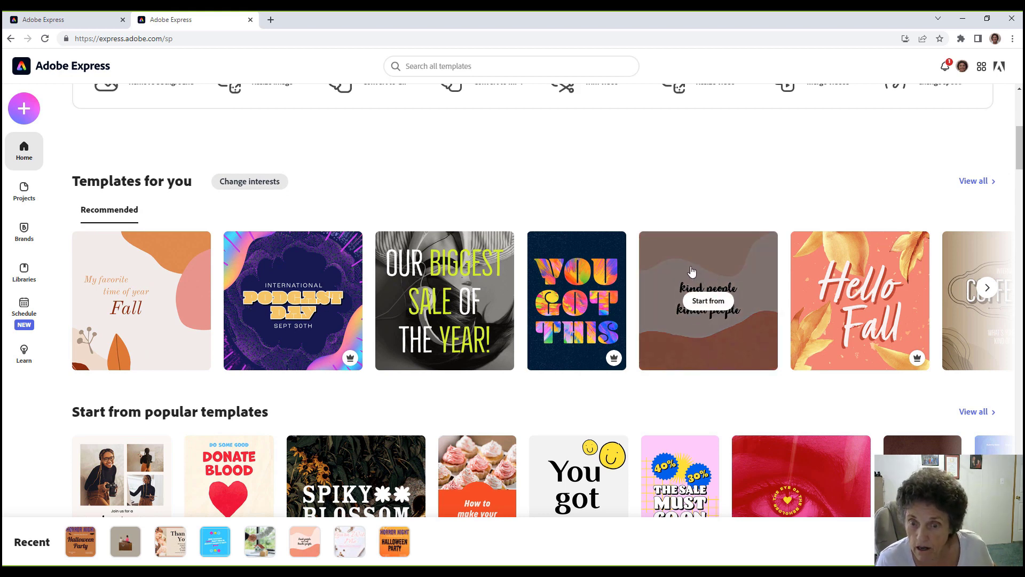
click(316, 550)
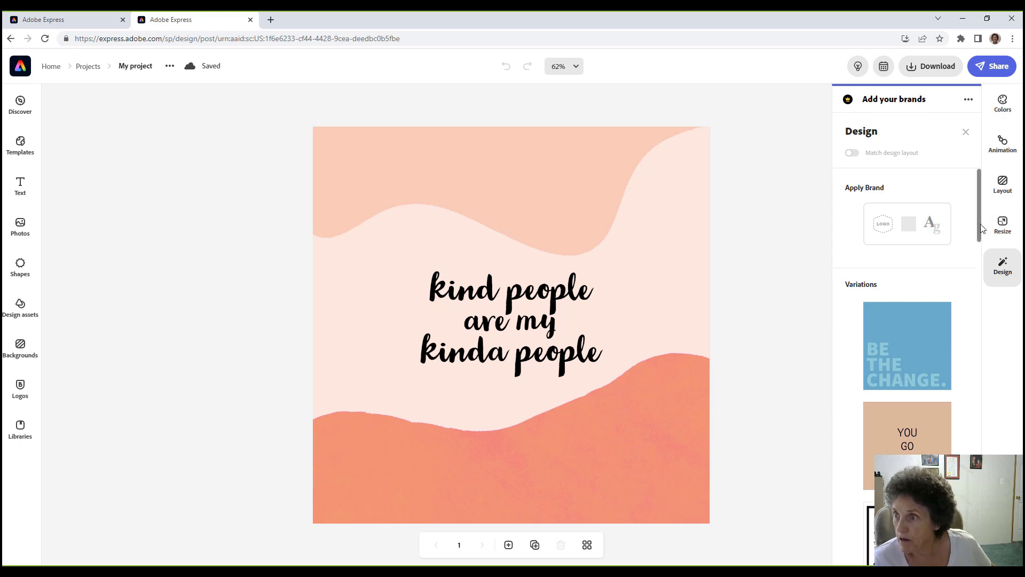
Try the tan monospace and white boxed-text variations, then shuffle to a mint-green bold-serif version.
drag(980, 238, 980, 265)
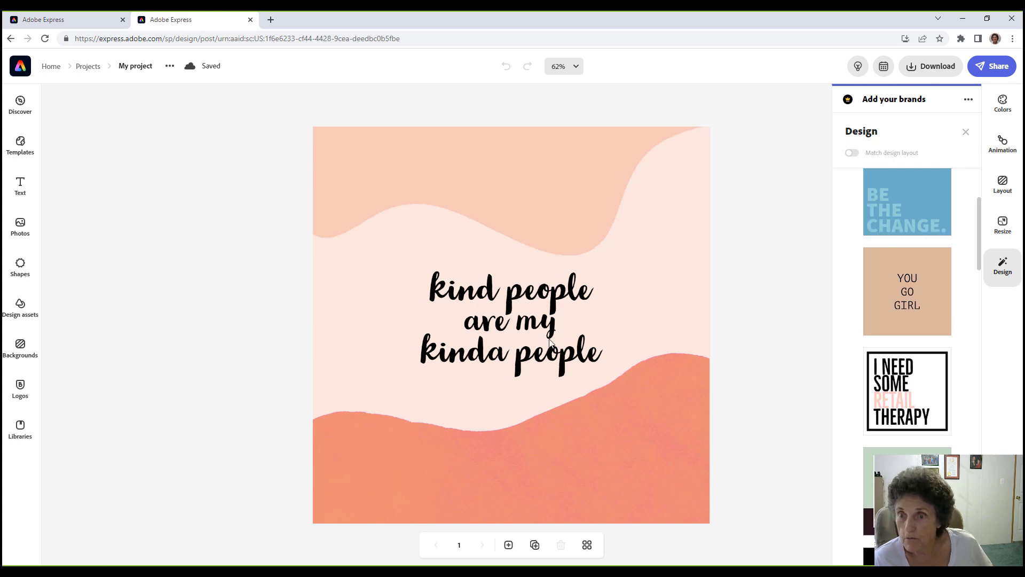
click(901, 298)
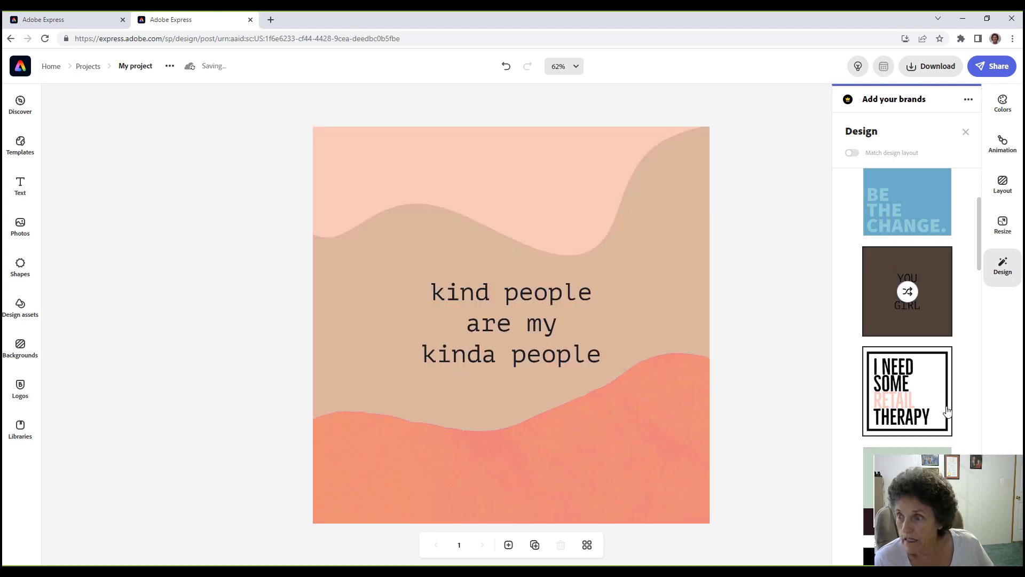
click(901, 395)
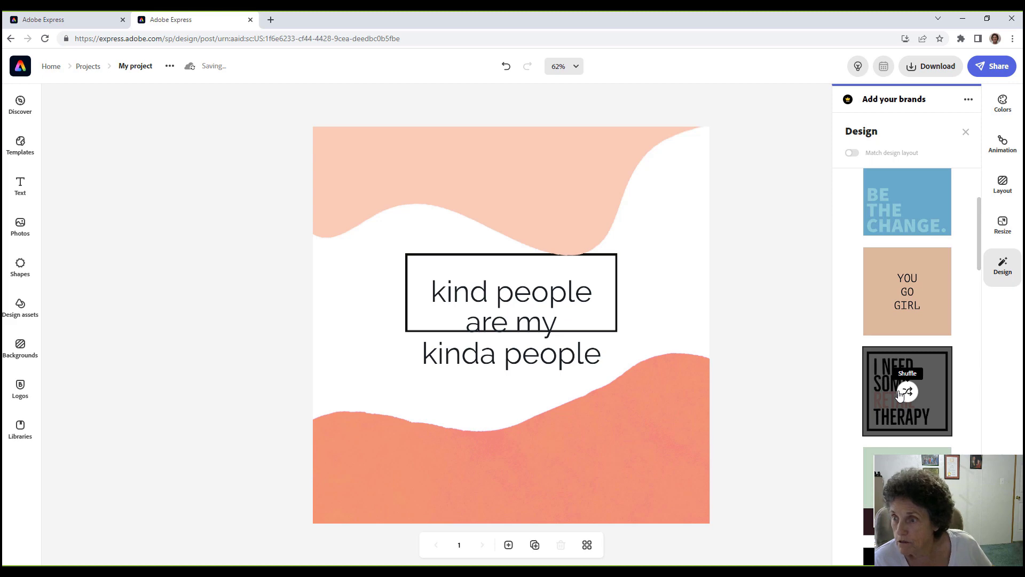
click(899, 394)
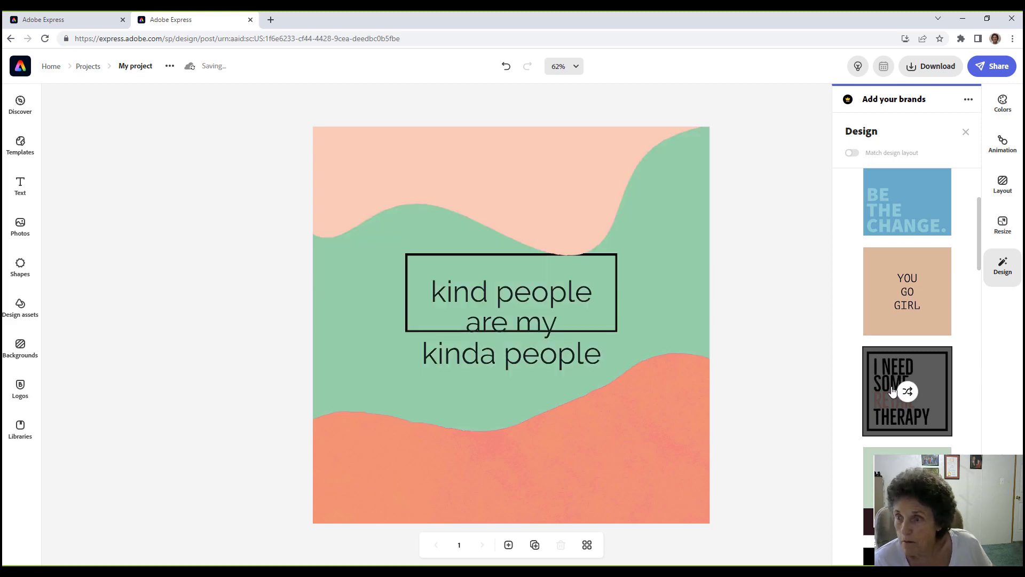
click(884, 380)
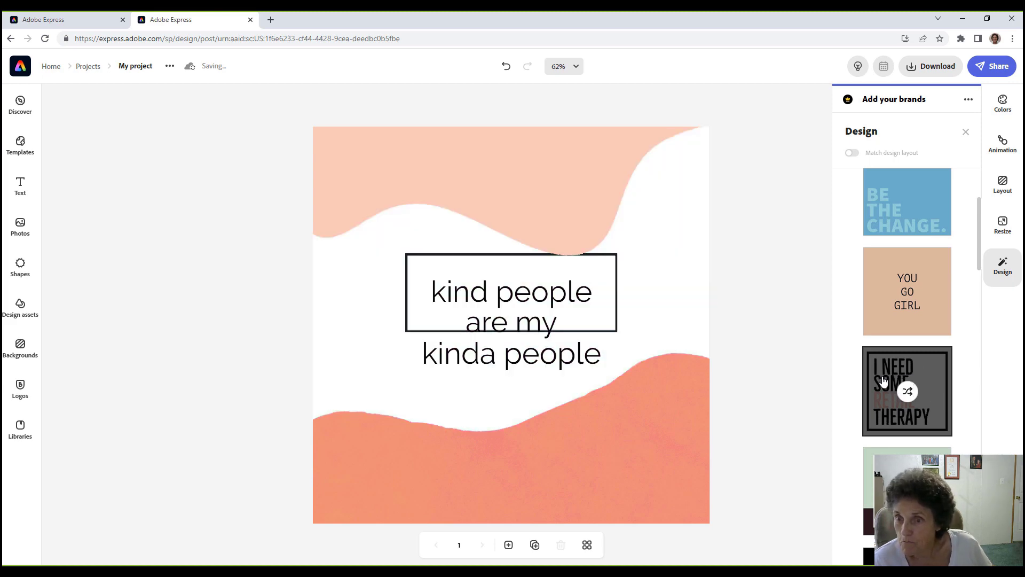
click(907, 392)
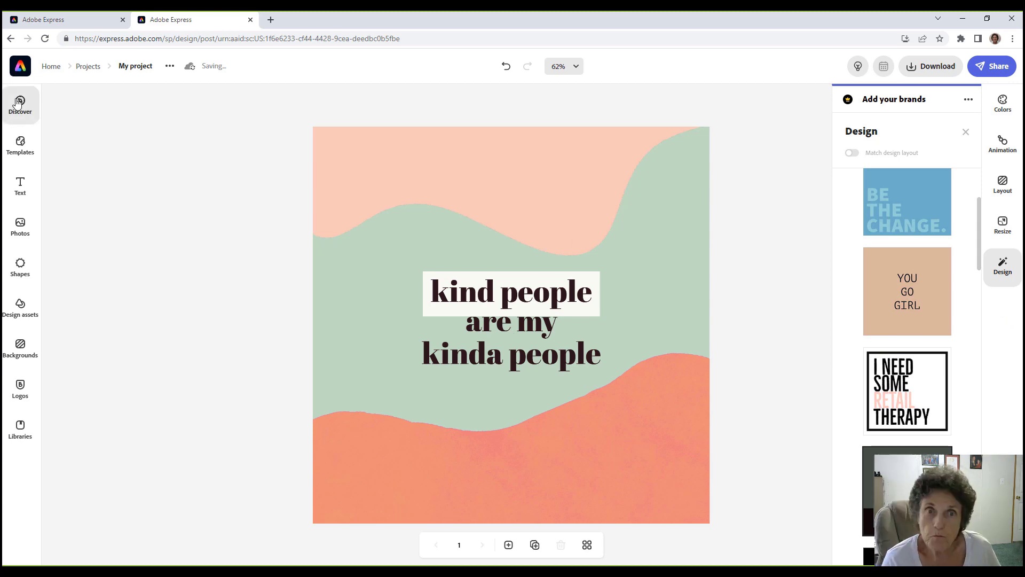
Glance at Templates, then go back to the Adobe Express home page.
click(20, 142)
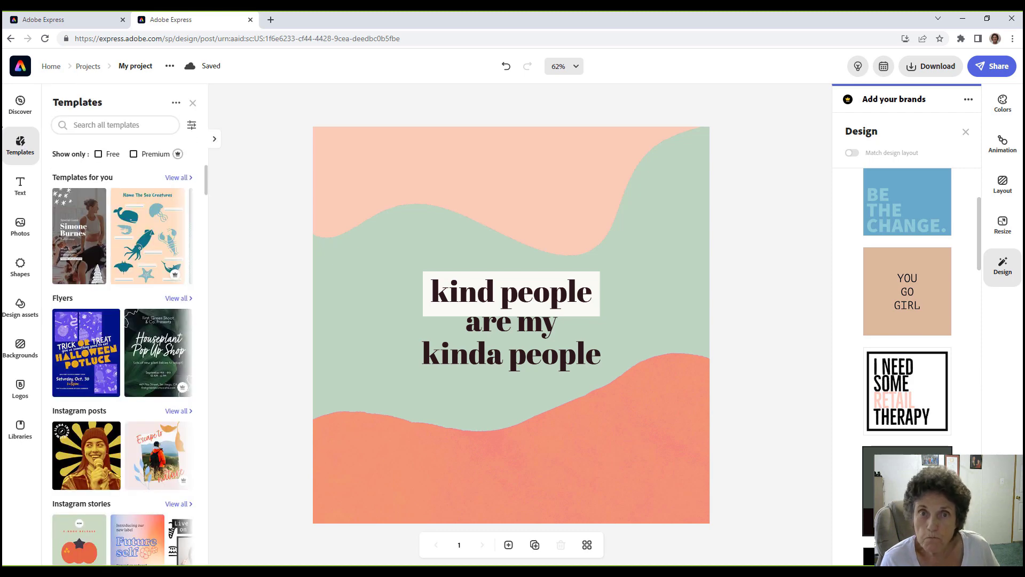
click(20, 68)
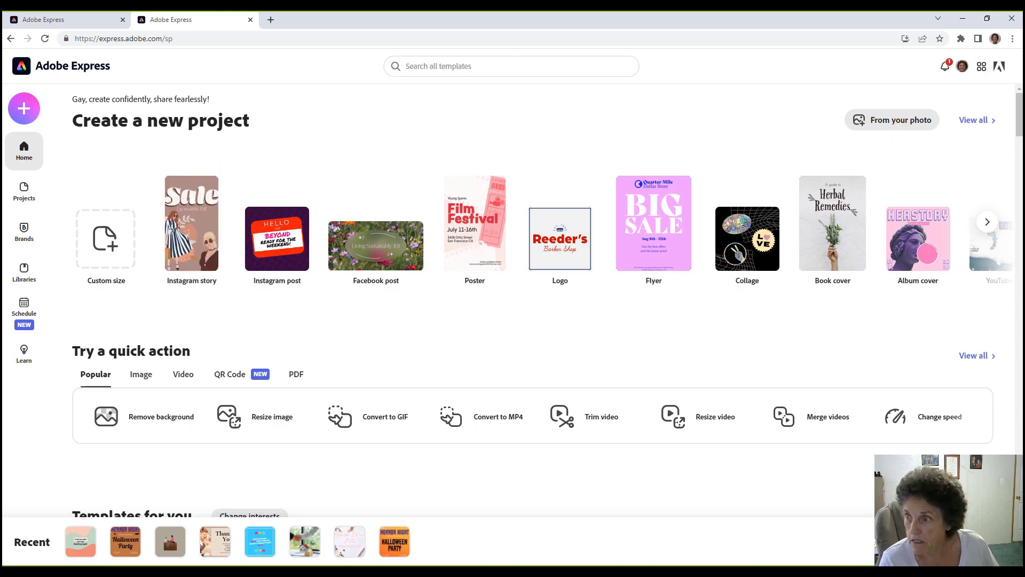
drag(1018, 115, 1018, 152)
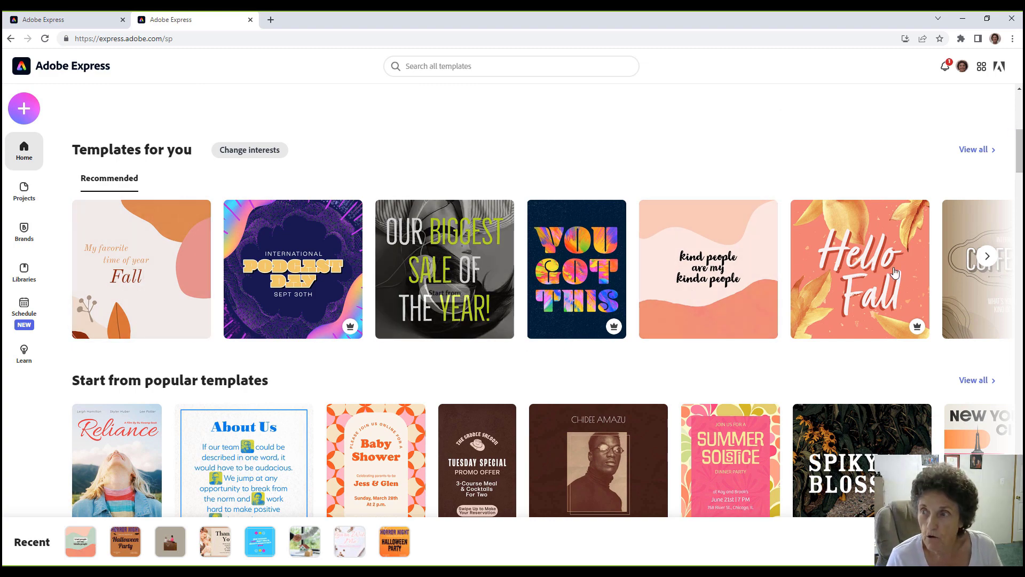
click(987, 258)
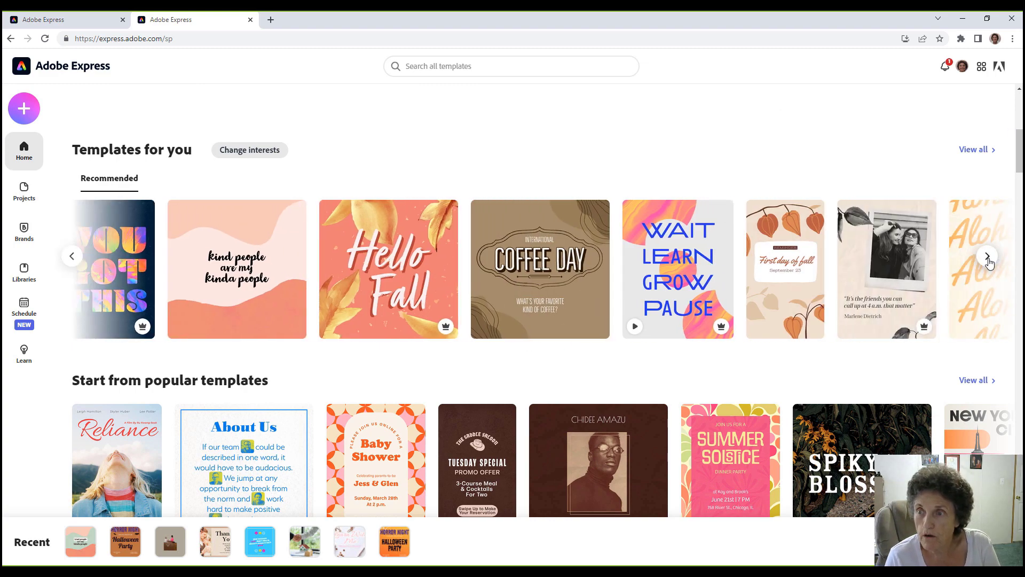
click(987, 258)
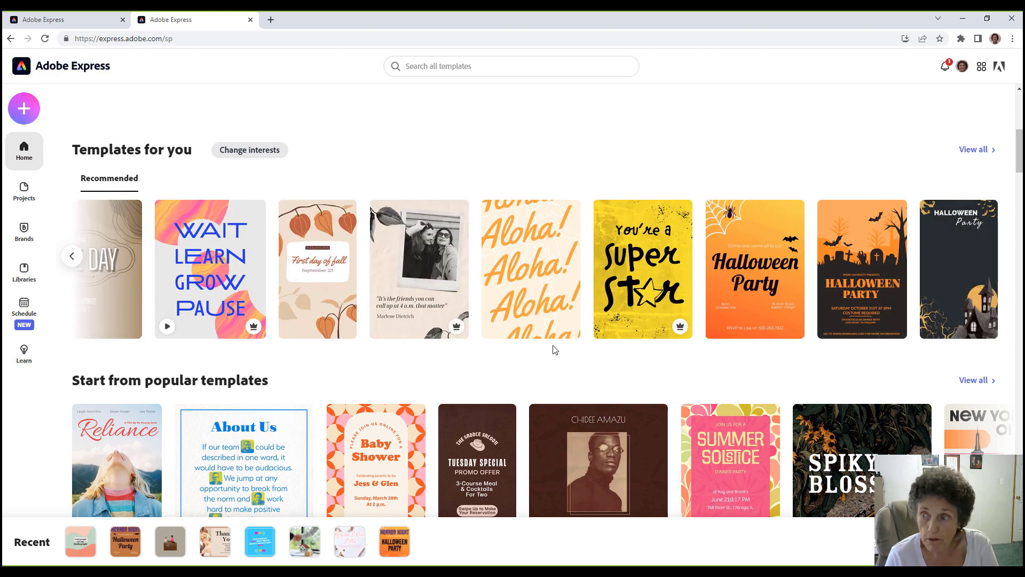
drag(1019, 145, 1018, 174)
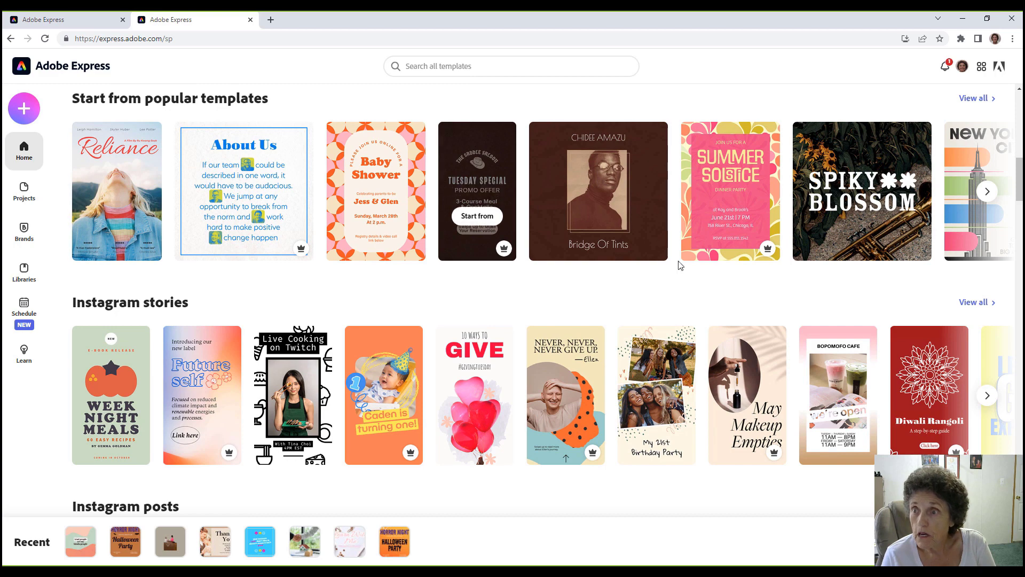
click(988, 193)
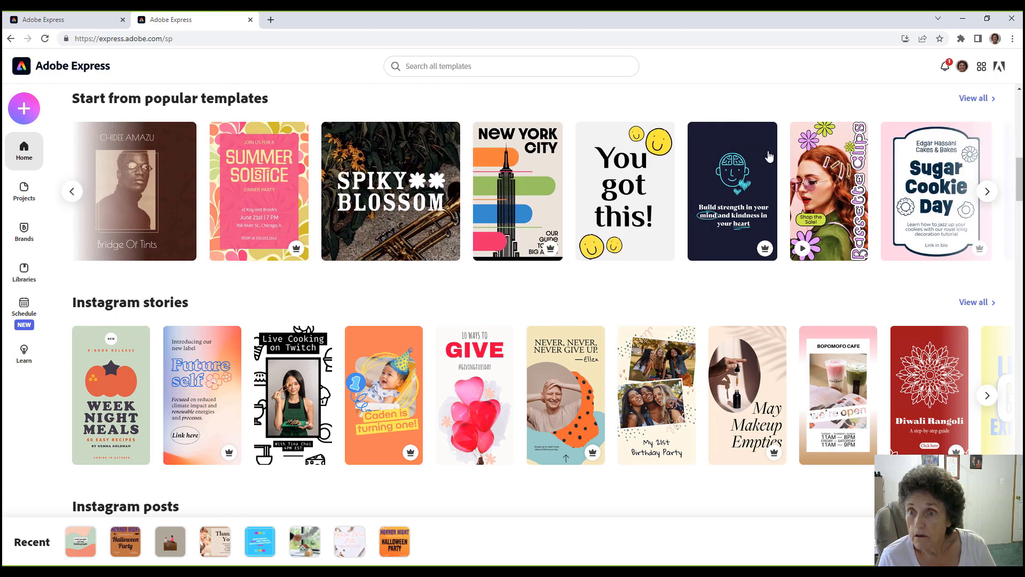
mouse_move(638, 152)
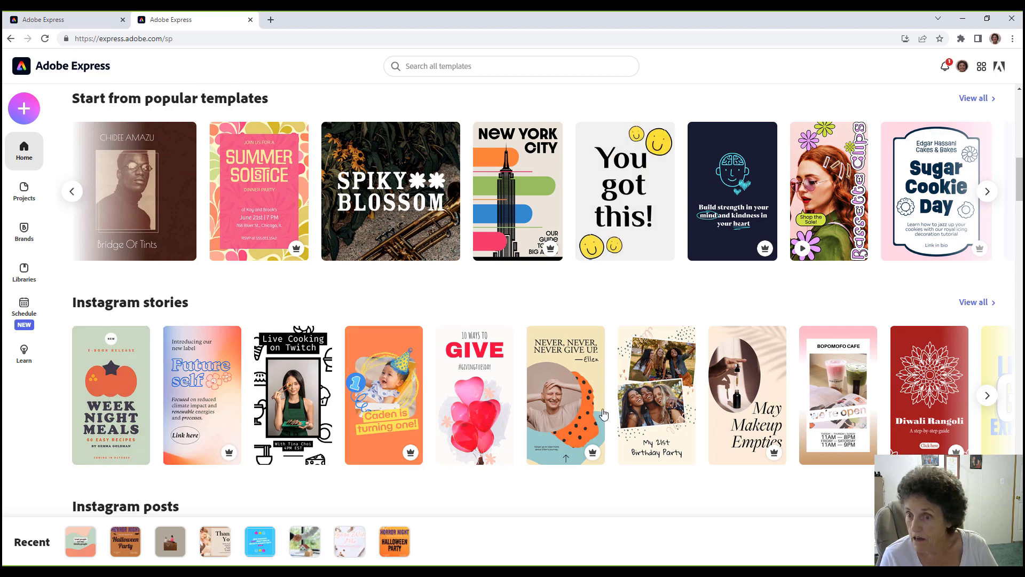
drag(1016, 187, 1020, 229)
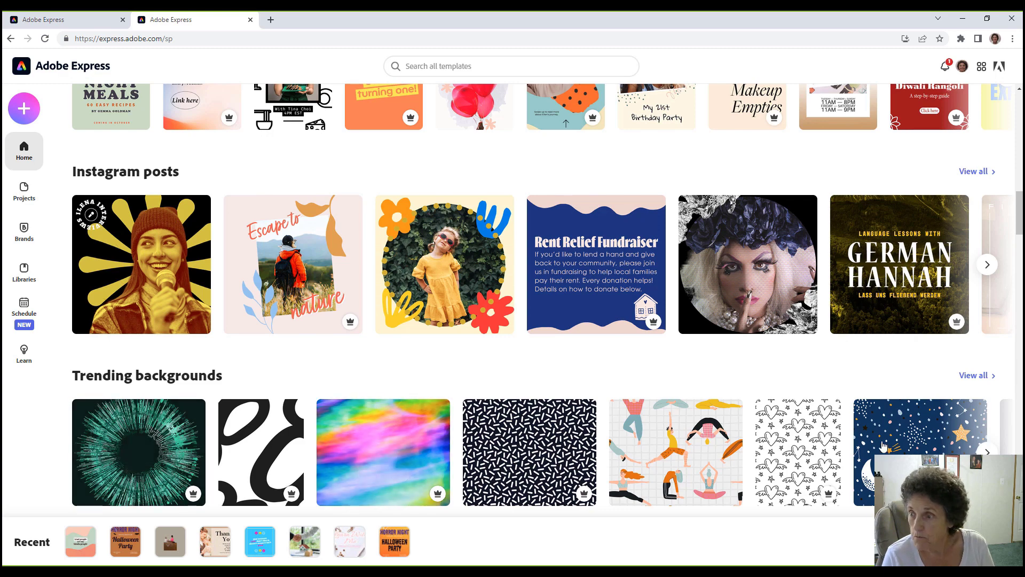
drag(1021, 223, 1021, 269)
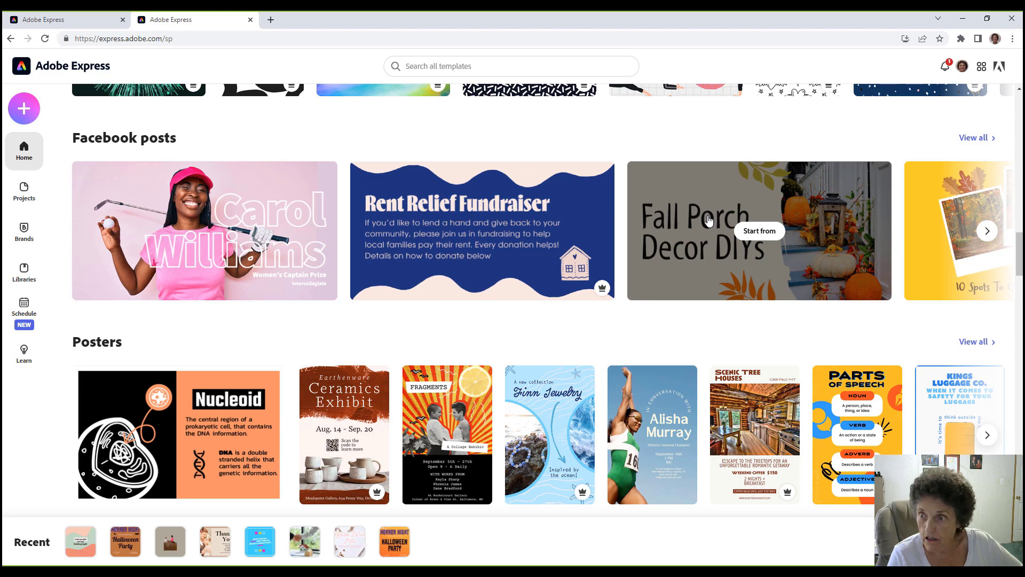
click(740, 232)
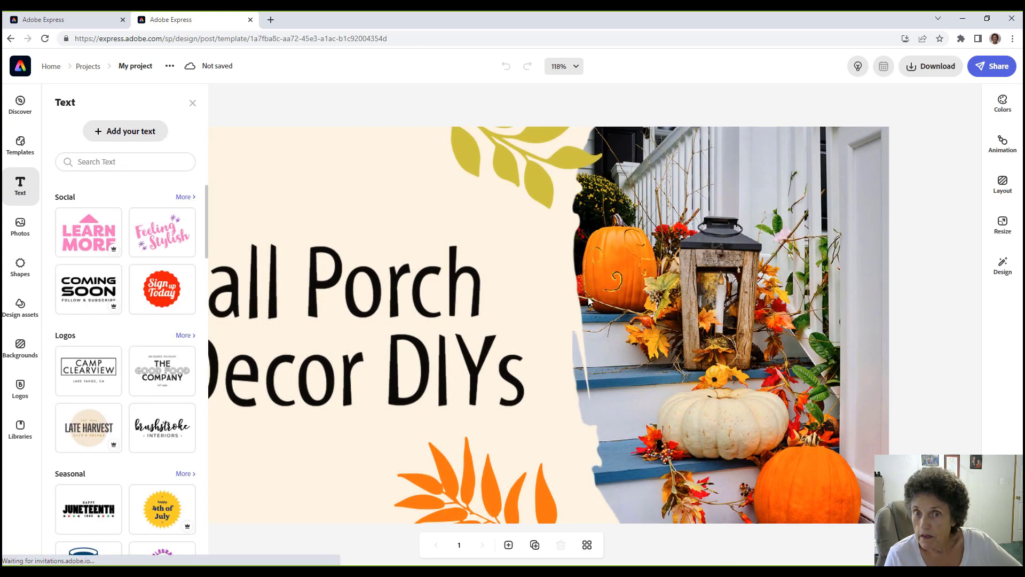
click(19, 65)
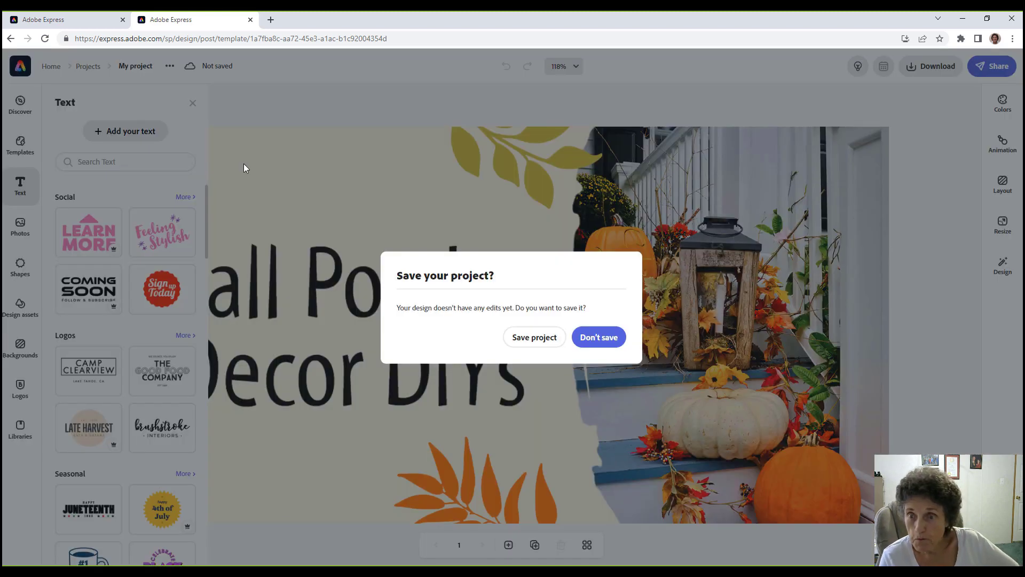
click(598, 338)
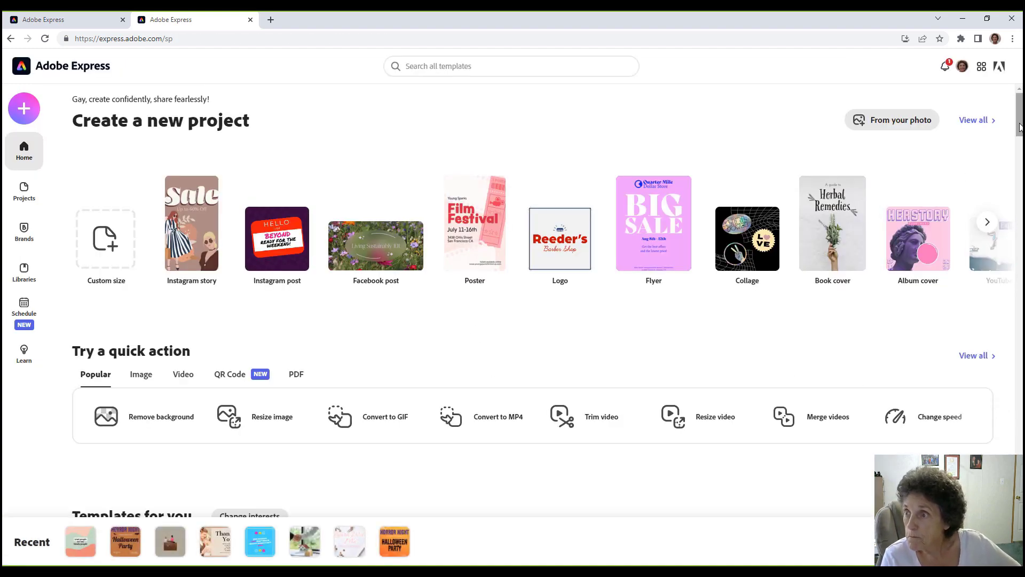
drag(1020, 132, 1022, 323)
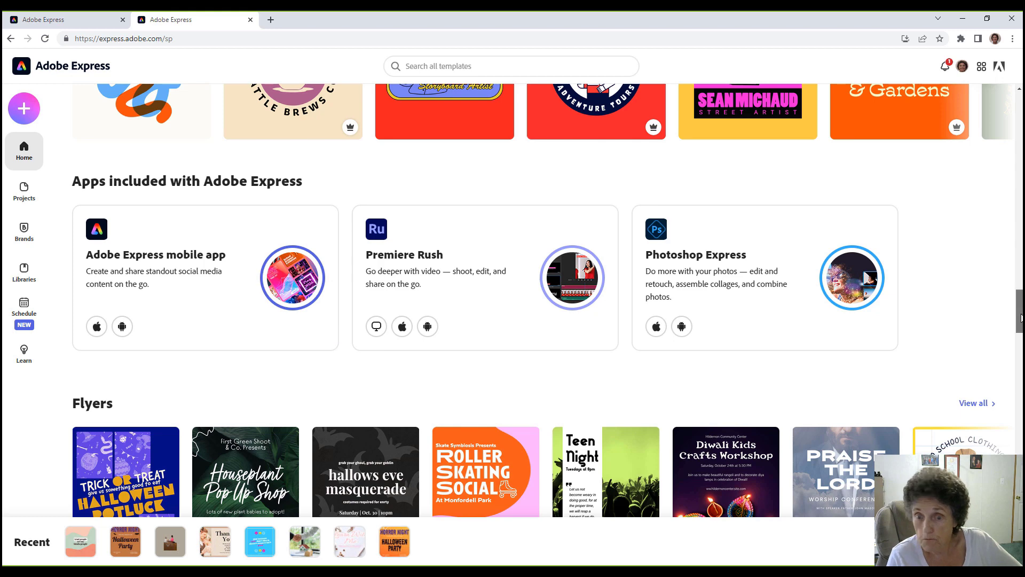
drag(1020, 319, 1020, 347)
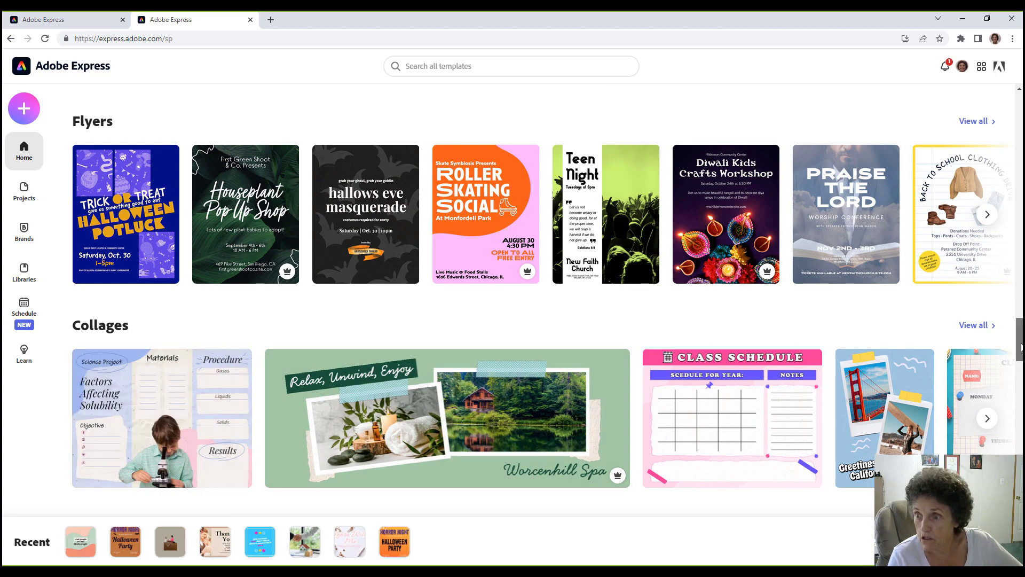
drag(1021, 347, 1021, 421)
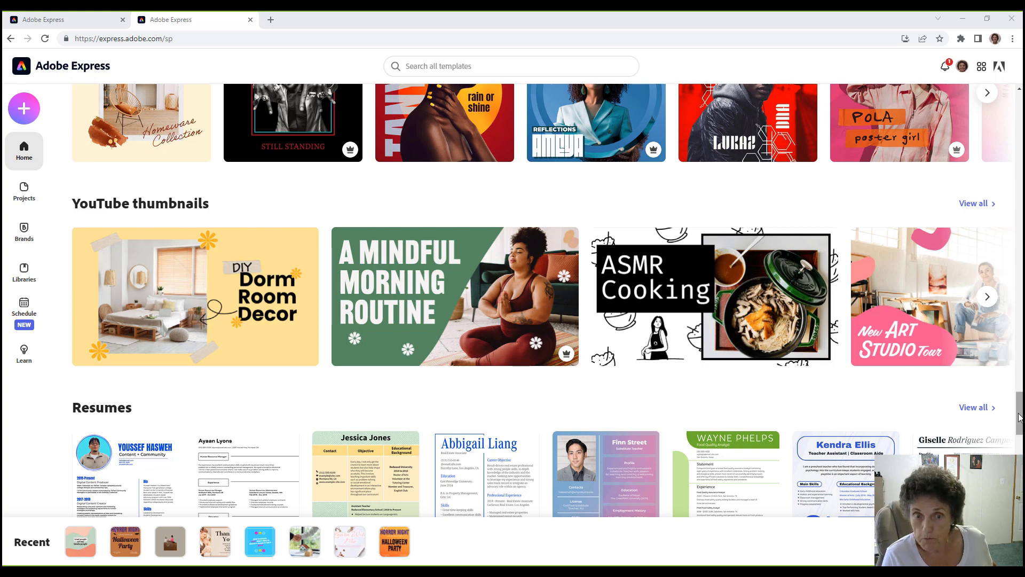
Scroll to the bottom of the home page as Photoshop starts launching.
drag(1020, 418, 1020, 498)
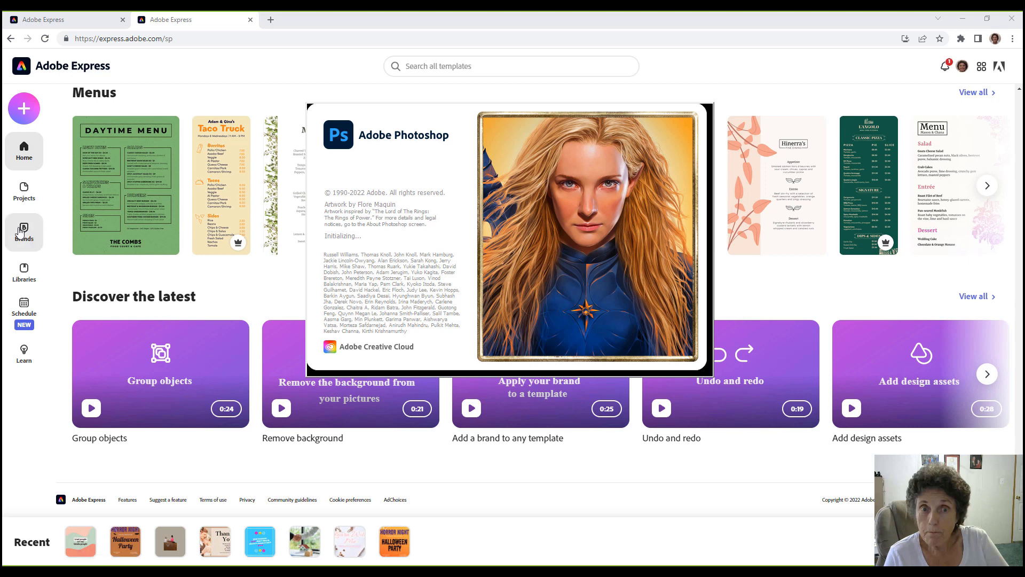
Leave the Brands page for the Projects grid listing Bandera Properties and other saved designs.
click(23, 231)
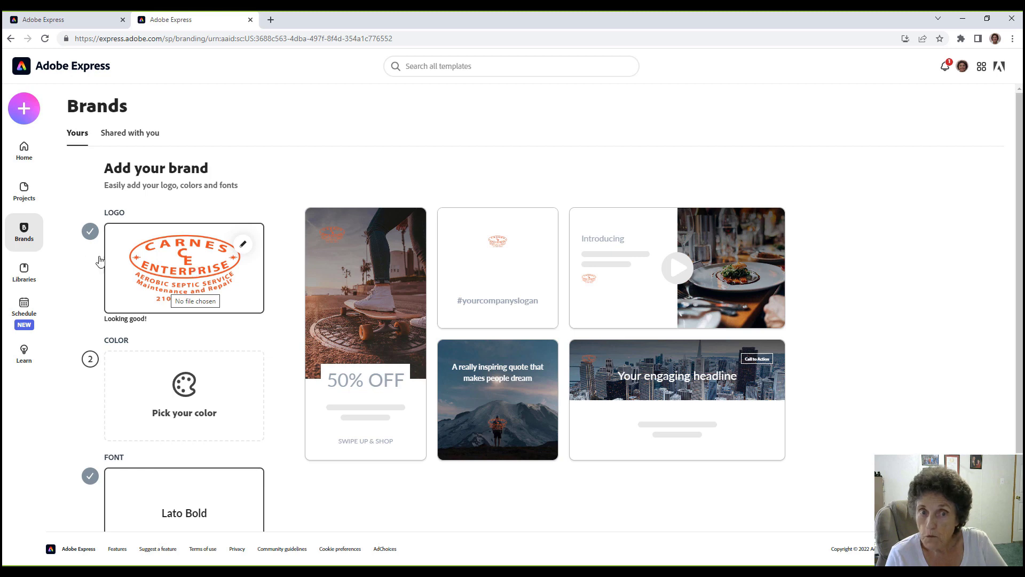
click(24, 191)
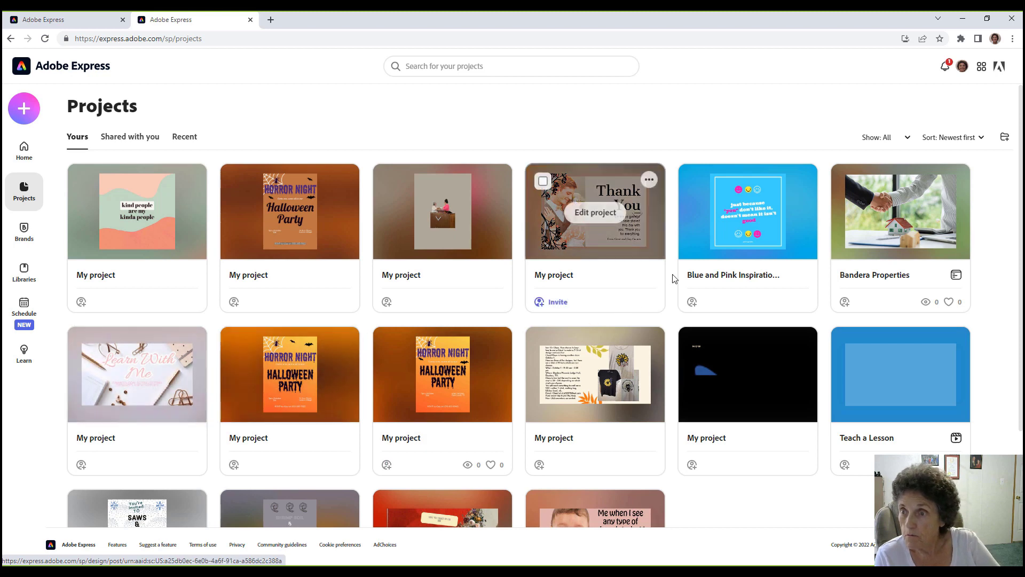
click(871, 236)
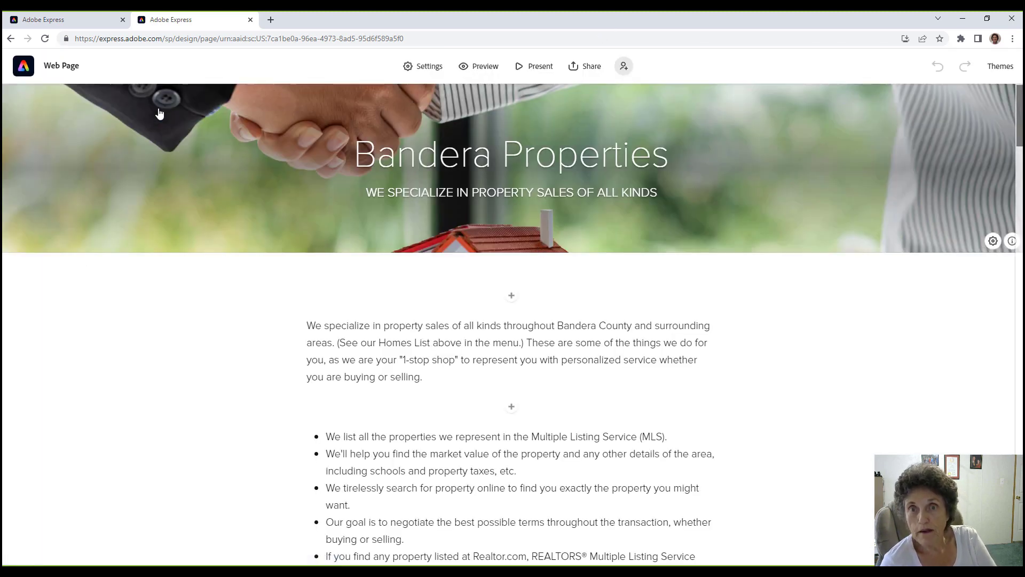
click(10, 39)
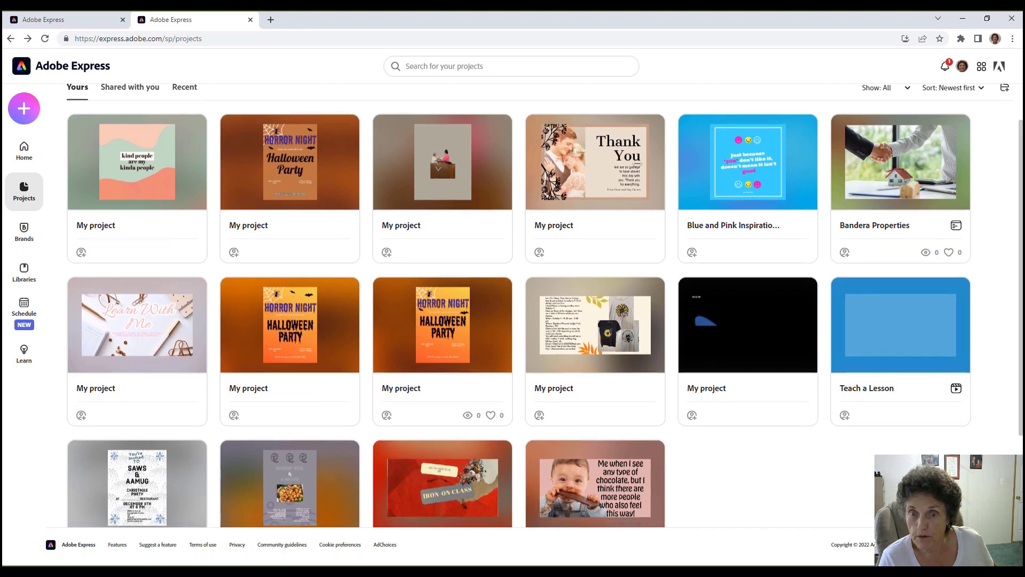
Permanently delete the Happy Birthday project, then close the hospice cover photo and minimize Photoshop.
scroll(1022, 137, down, 5)
scroll(844, 333, down, 3)
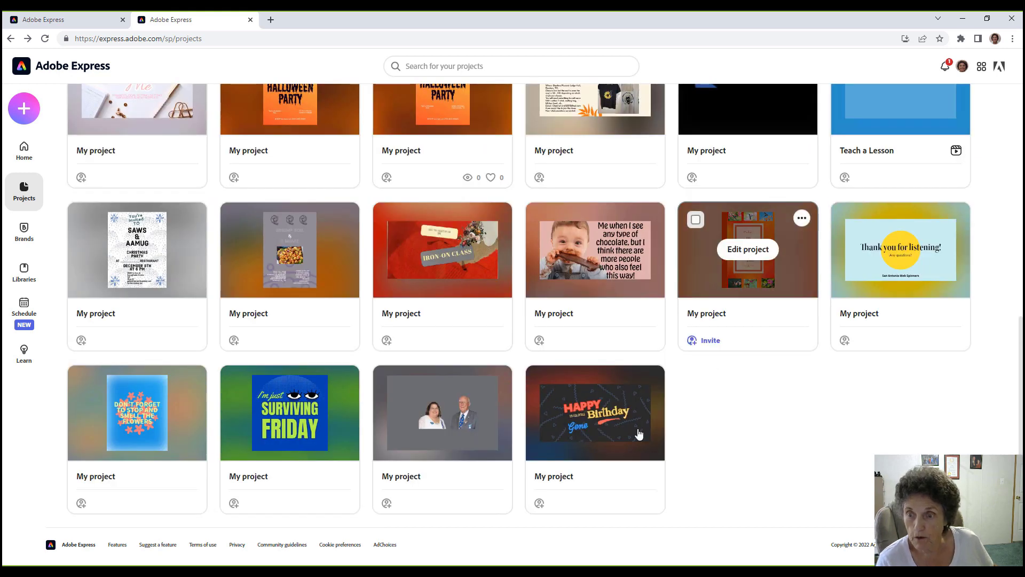
mouse_move(576, 483)
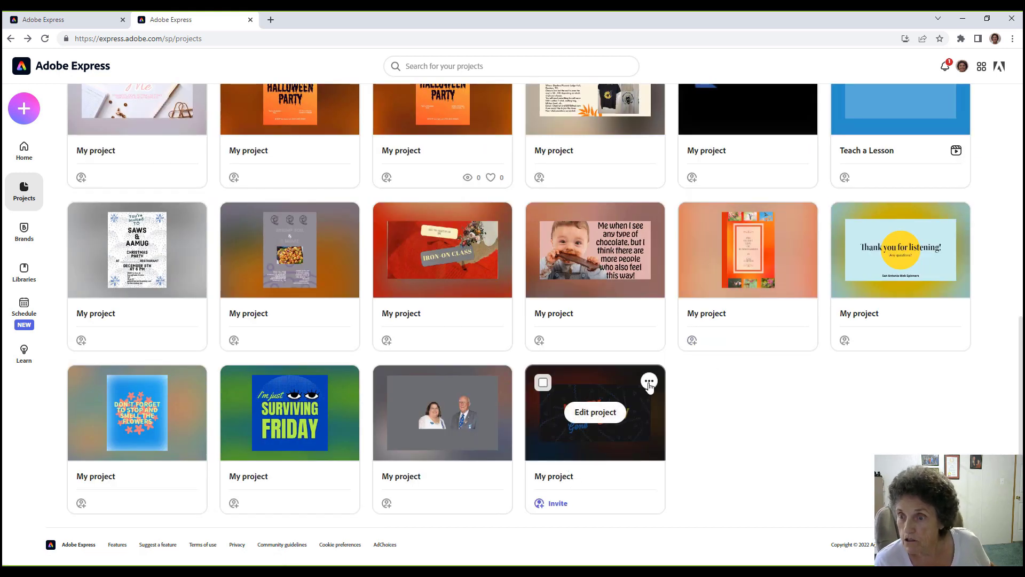
click(649, 382)
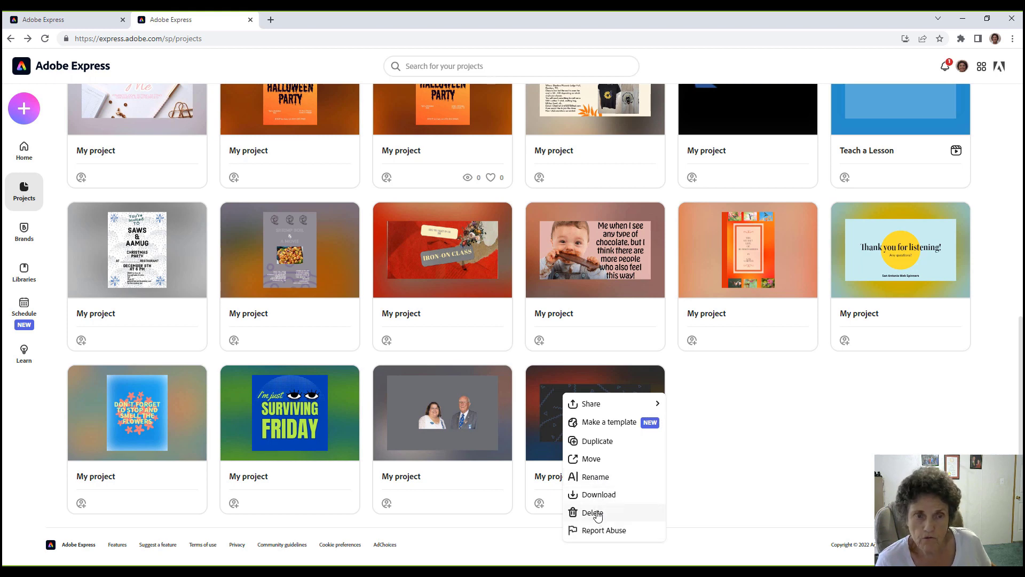
click(593, 513)
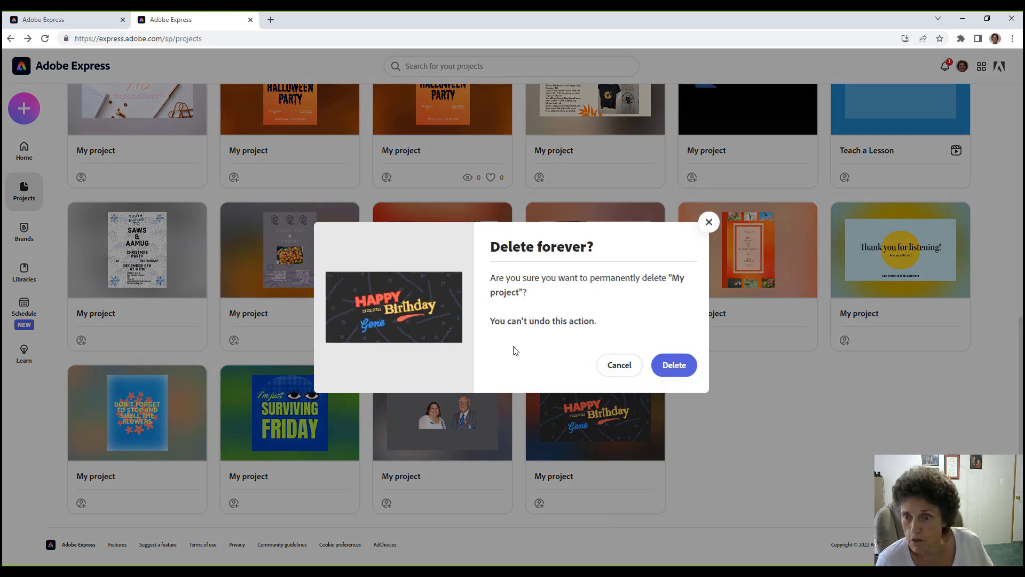
click(673, 365)
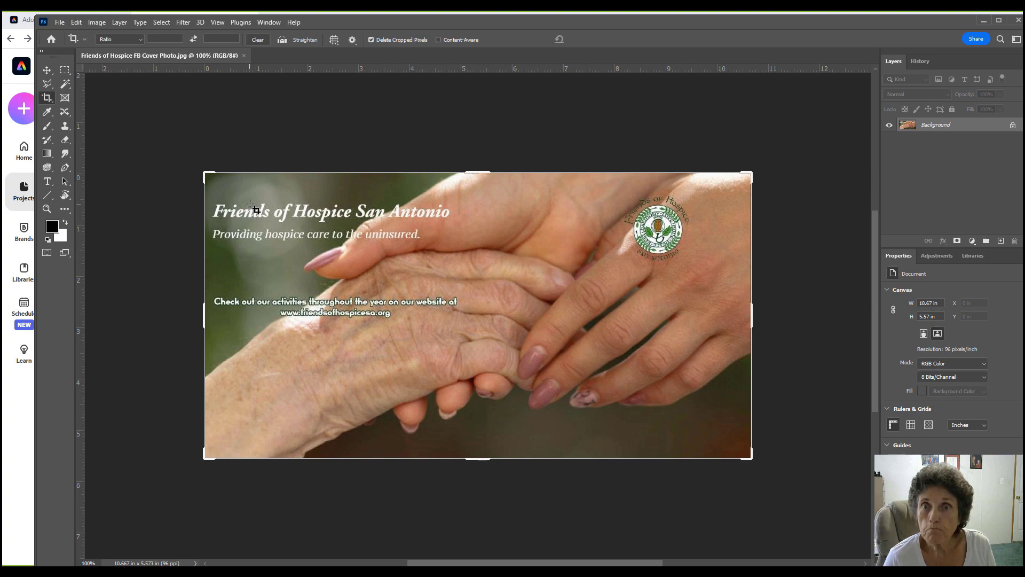
click(243, 56)
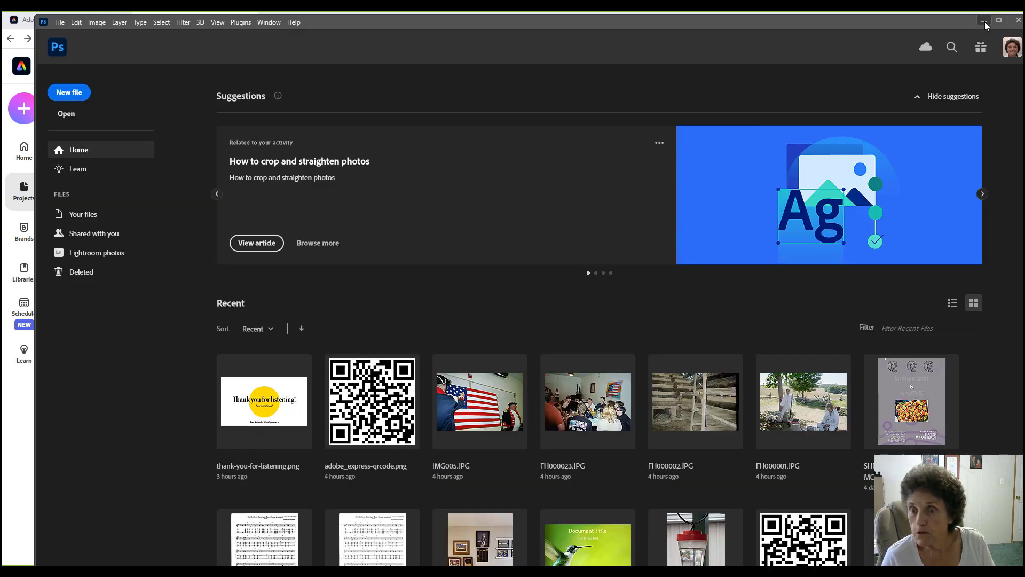
click(984, 22)
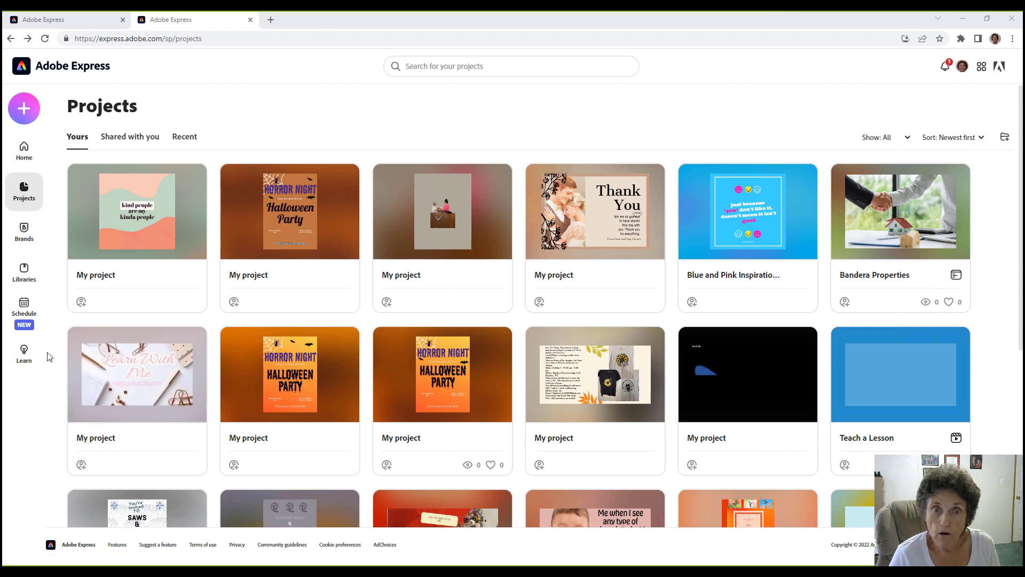
Create a new webpage and title it 'Bandera Properties'.
click(24, 111)
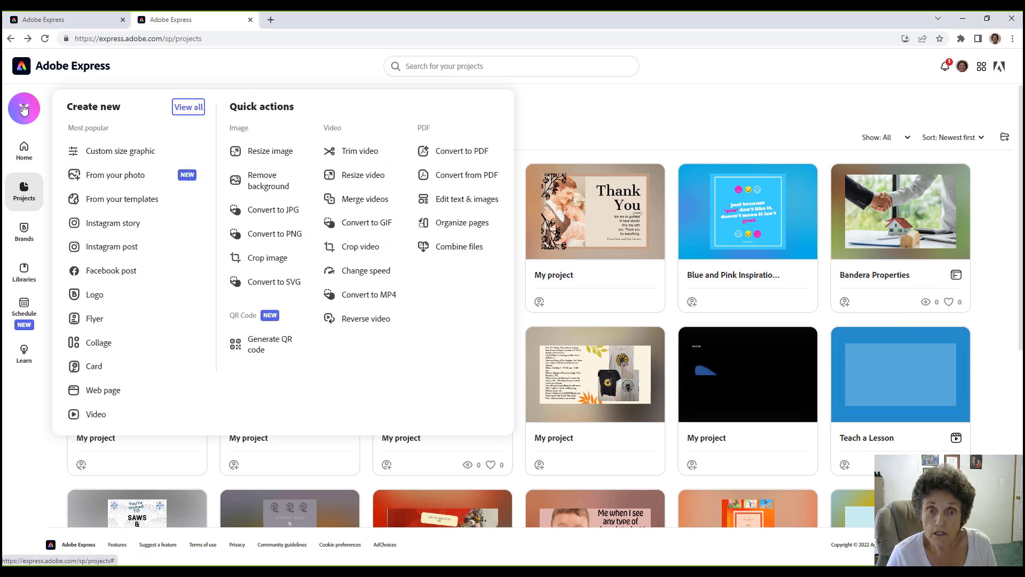
click(103, 392)
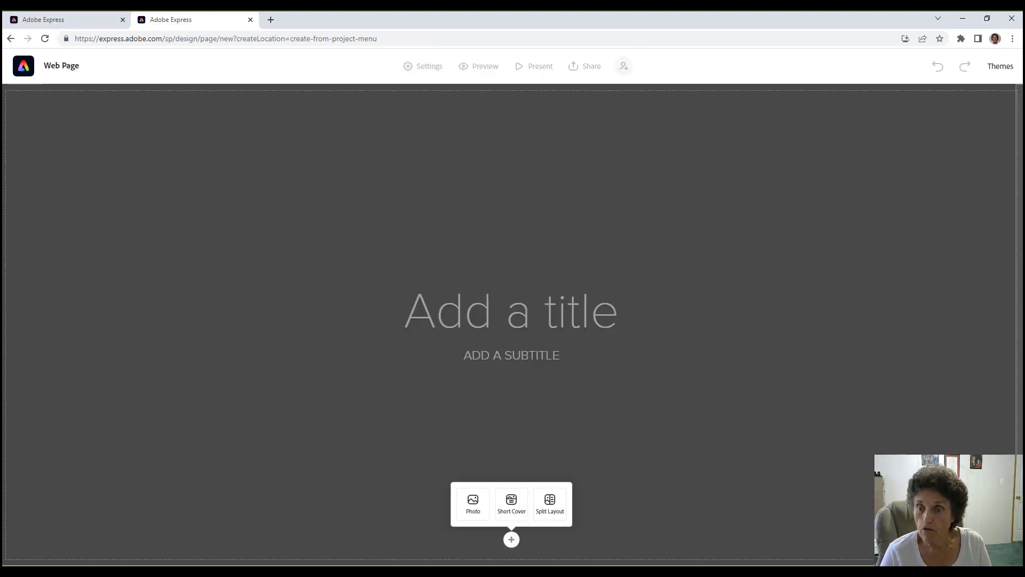
click(518, 317)
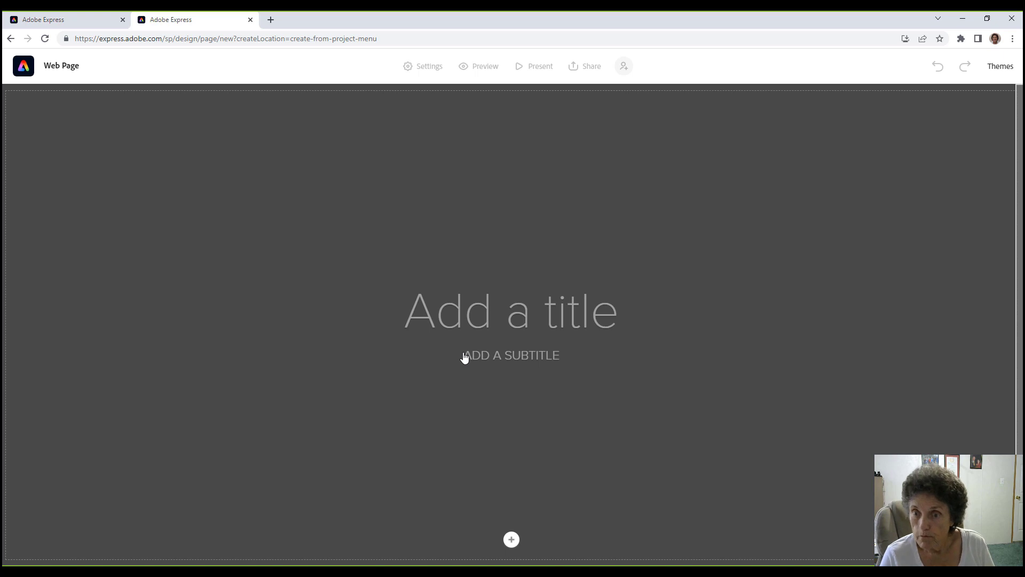
text(b)
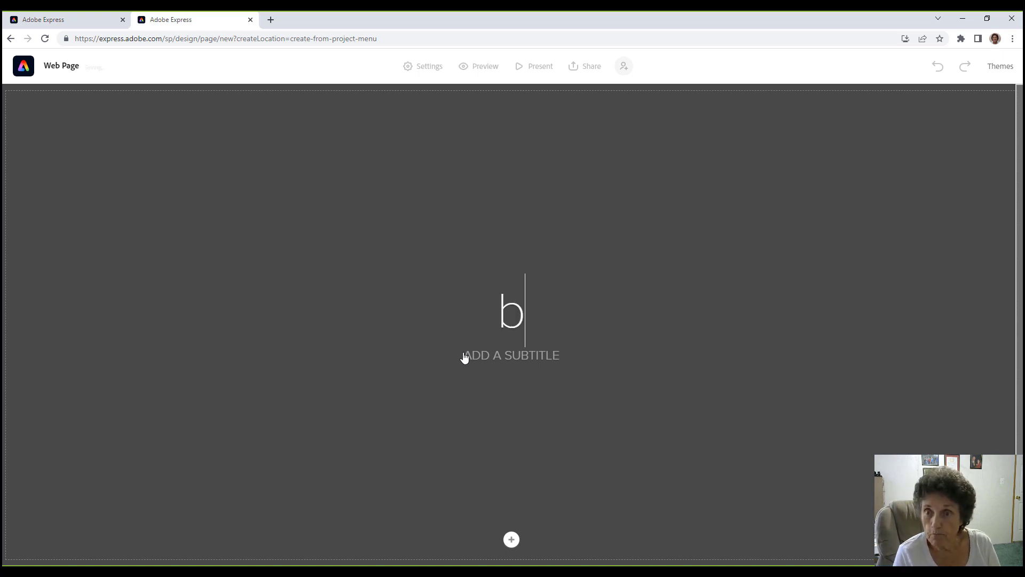
key(BackSpace)
text(Ba)
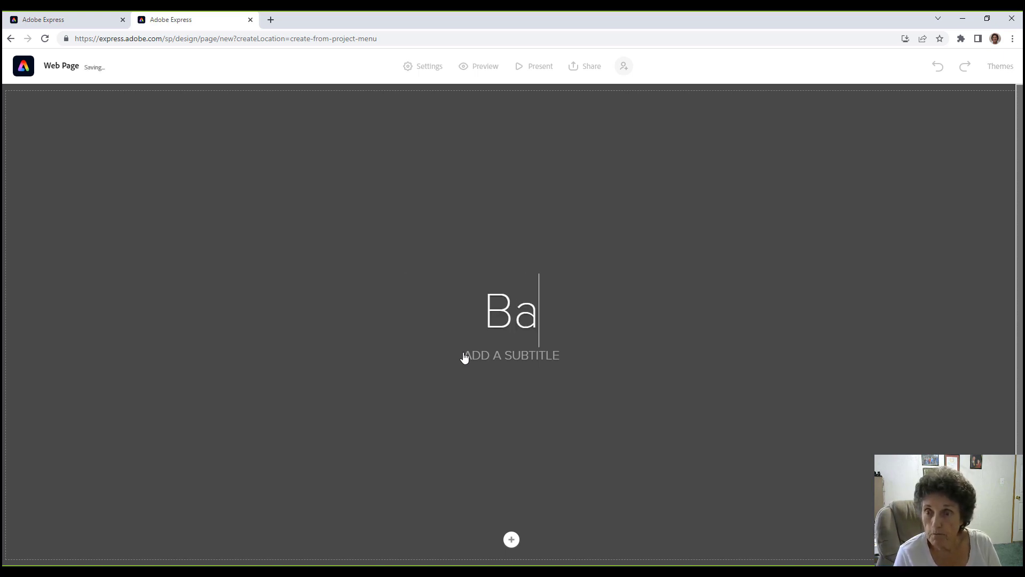
text(ndera Prope)
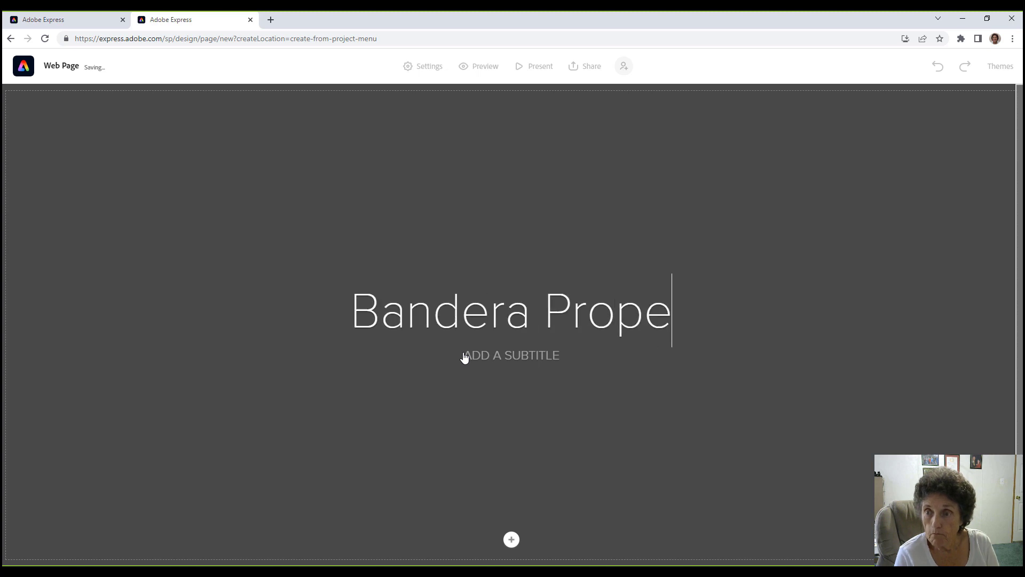
text(rties)
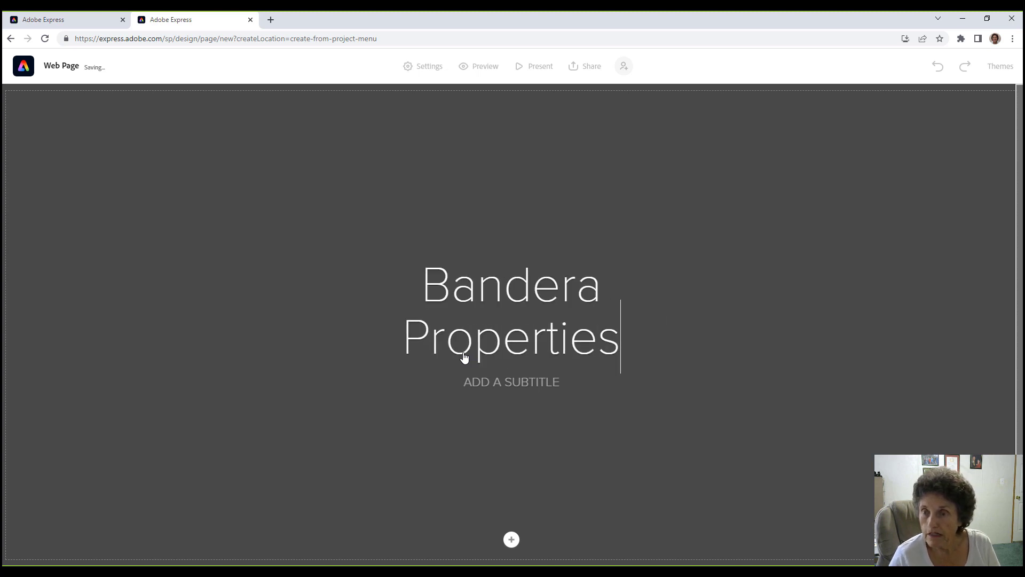
Add the subtitle 'YOUR PLACE ON THE WEB FOR PROPERTIES'.
click(478, 384)
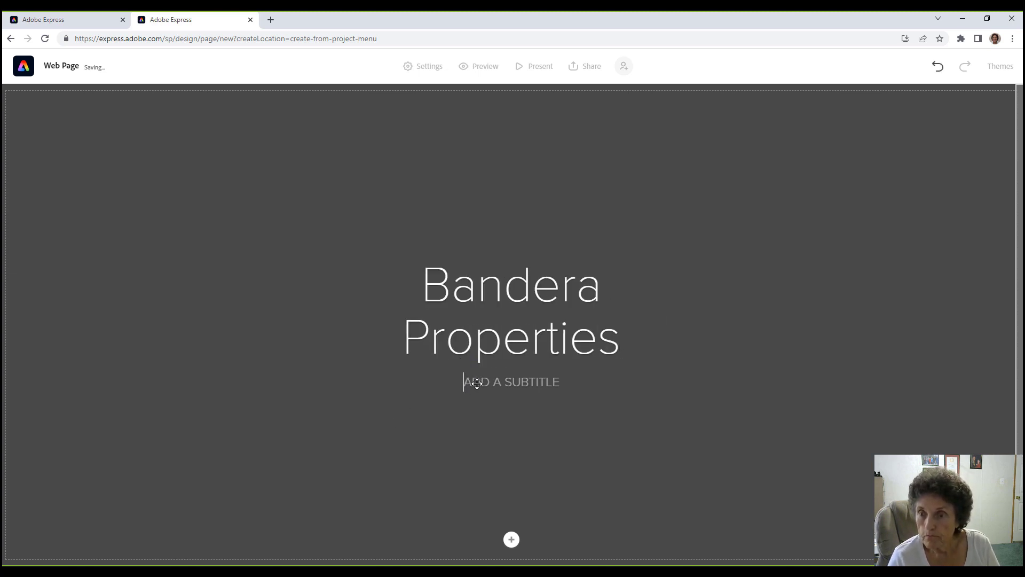
text(YOUR)
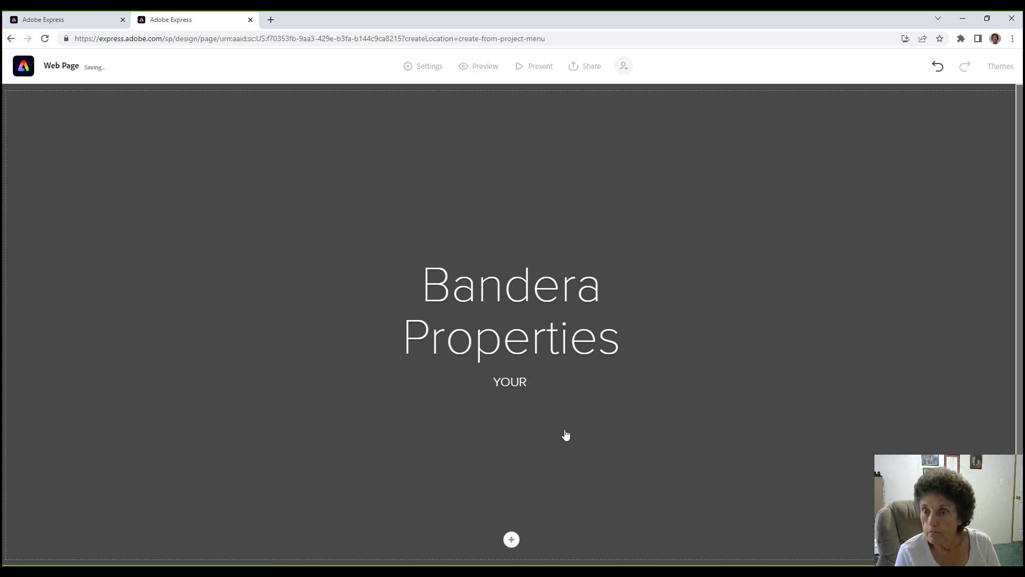
text( PLACE ON T)
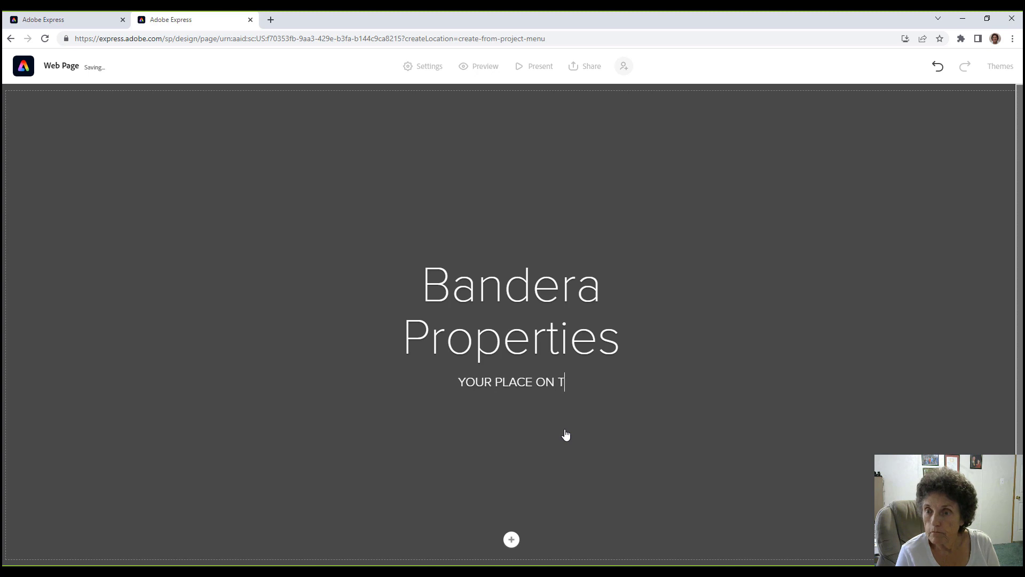
text(HE WEB FO)
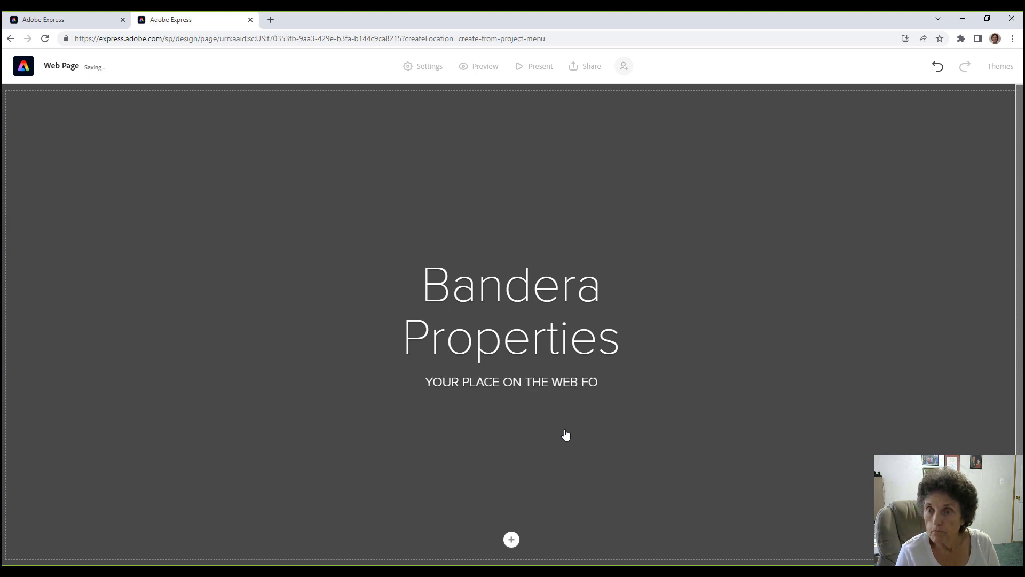
text(R PROPERTIES)
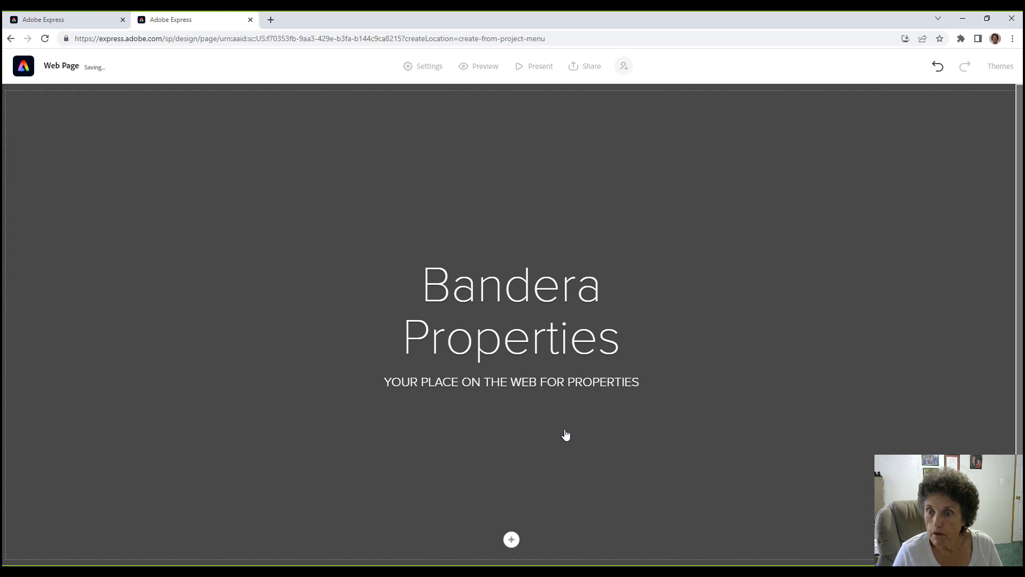
key(Return)
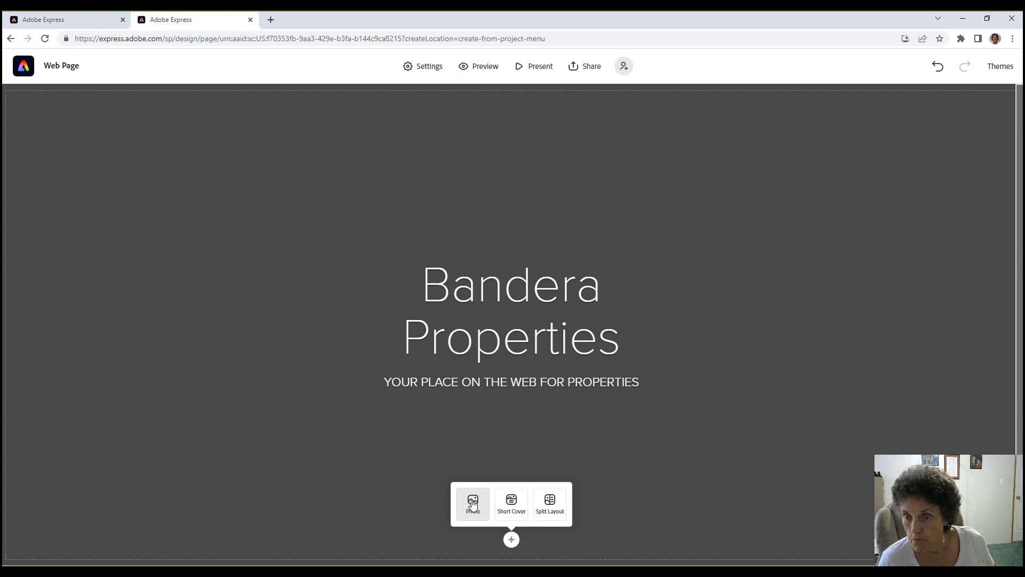
Upload house1-1920by500.jpg from the Desktop's Bandera Properties folder as the header photo.
click(472, 504)
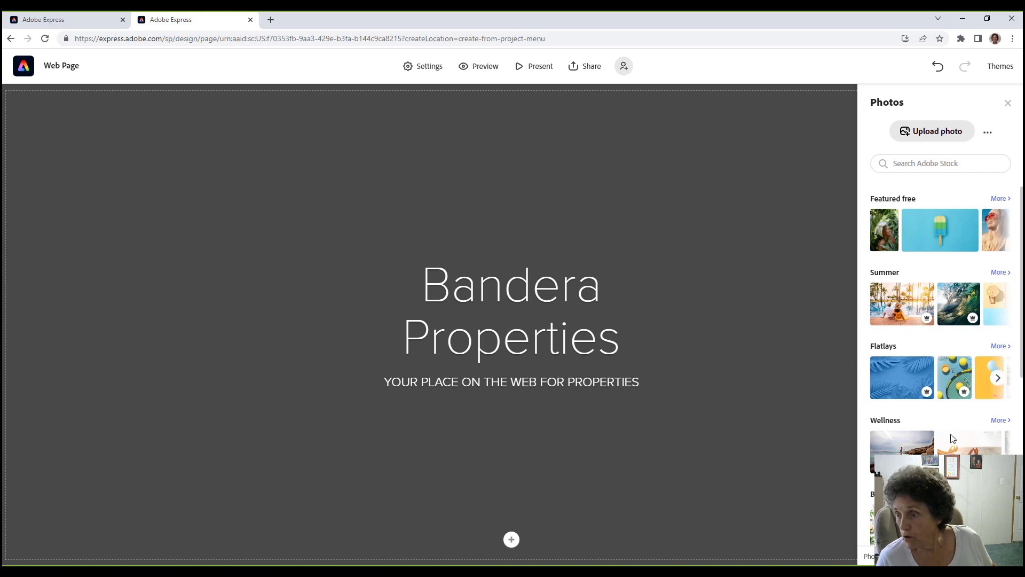
click(930, 130)
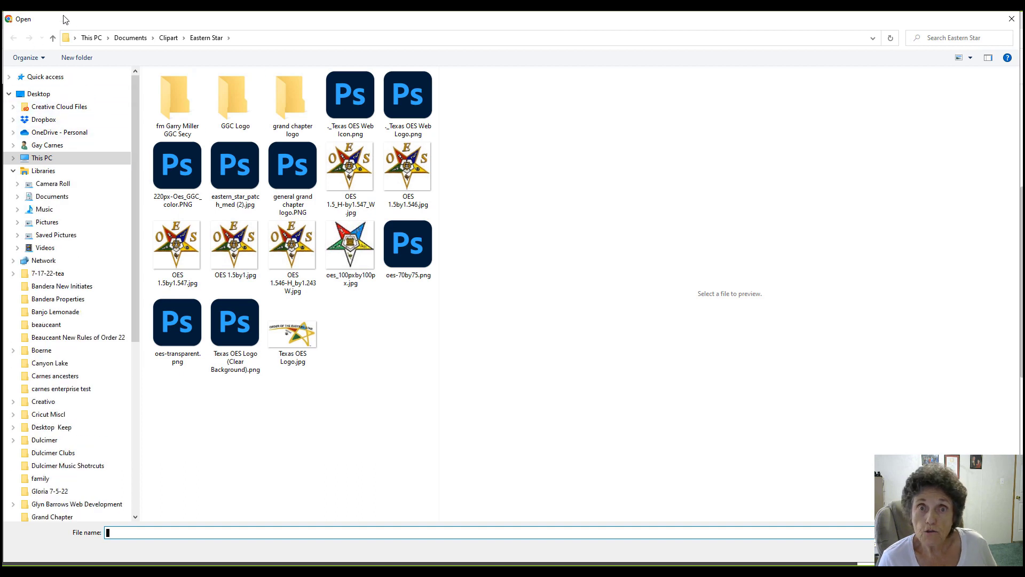
click(52, 38)
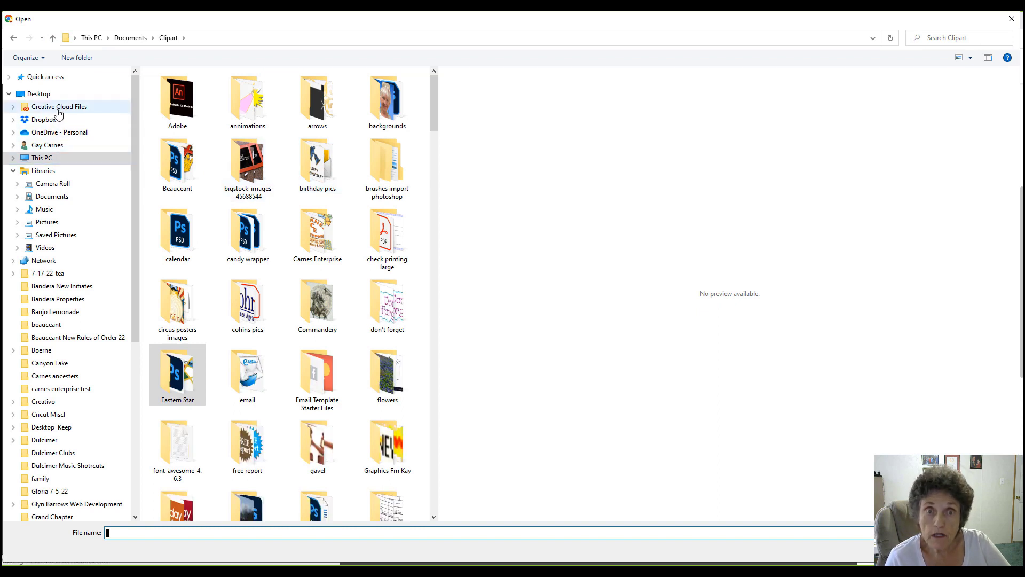
click(38, 94)
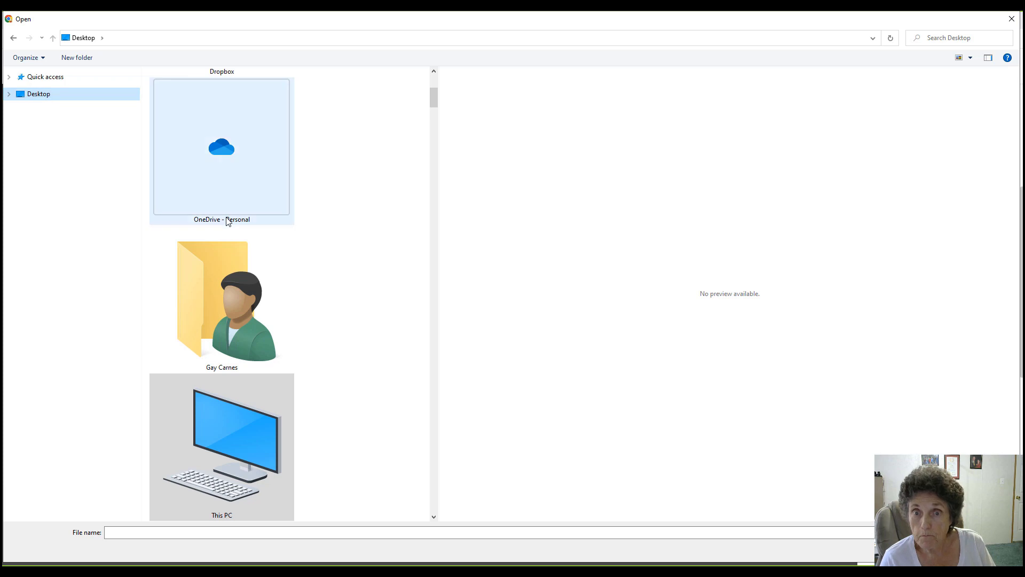
key(b)
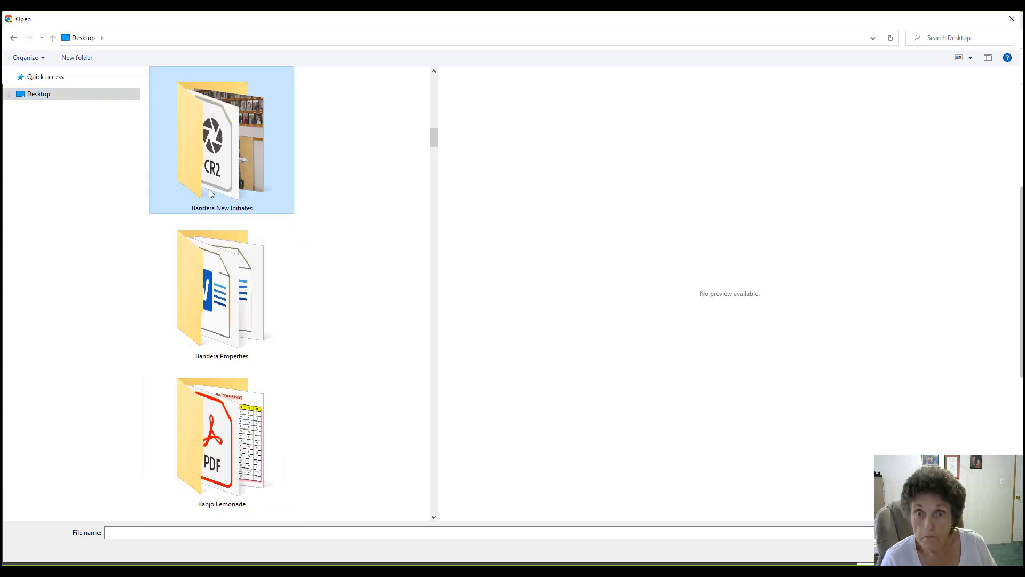
click(224, 298)
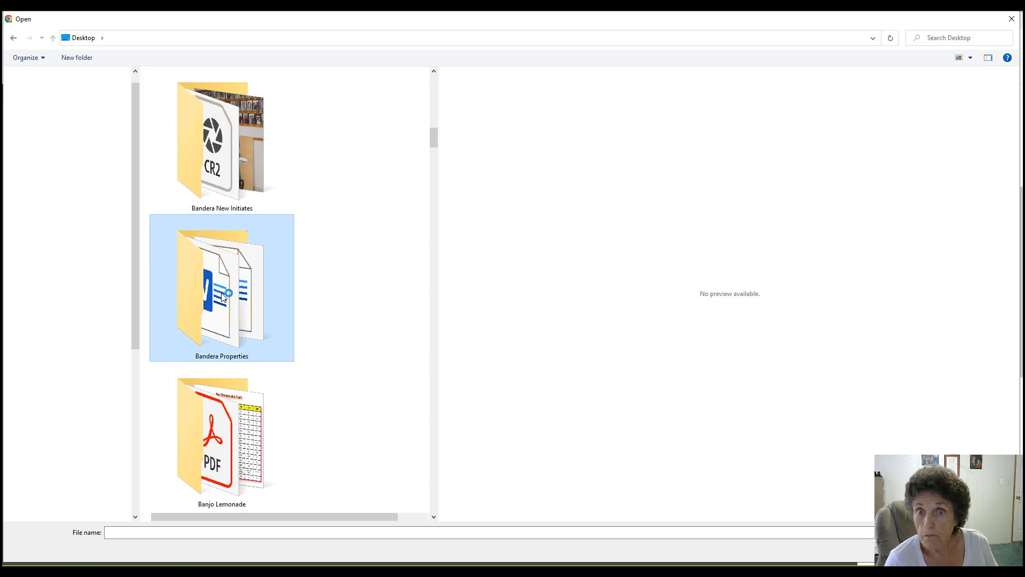
double_click(219, 318)
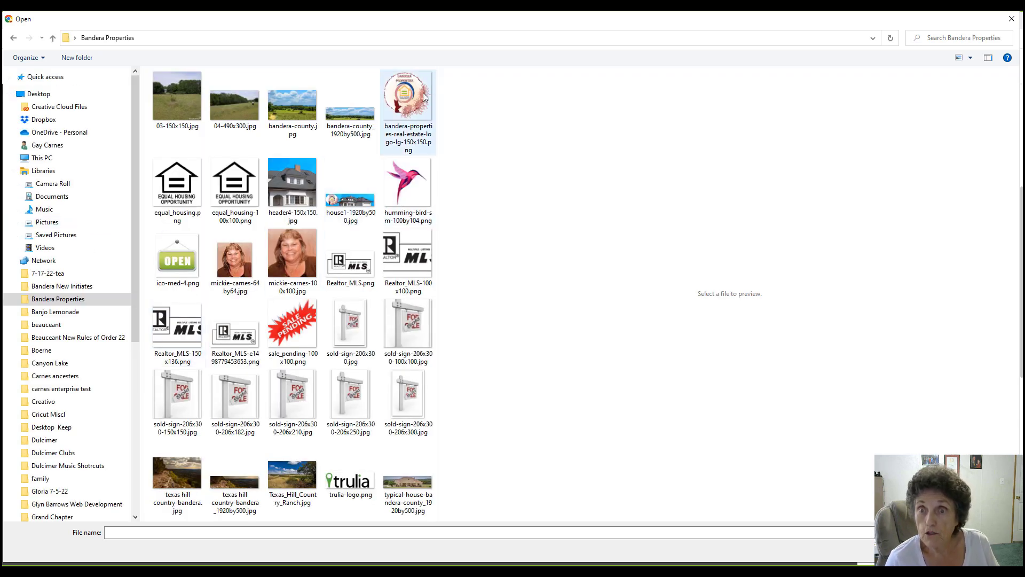
click(358, 204)
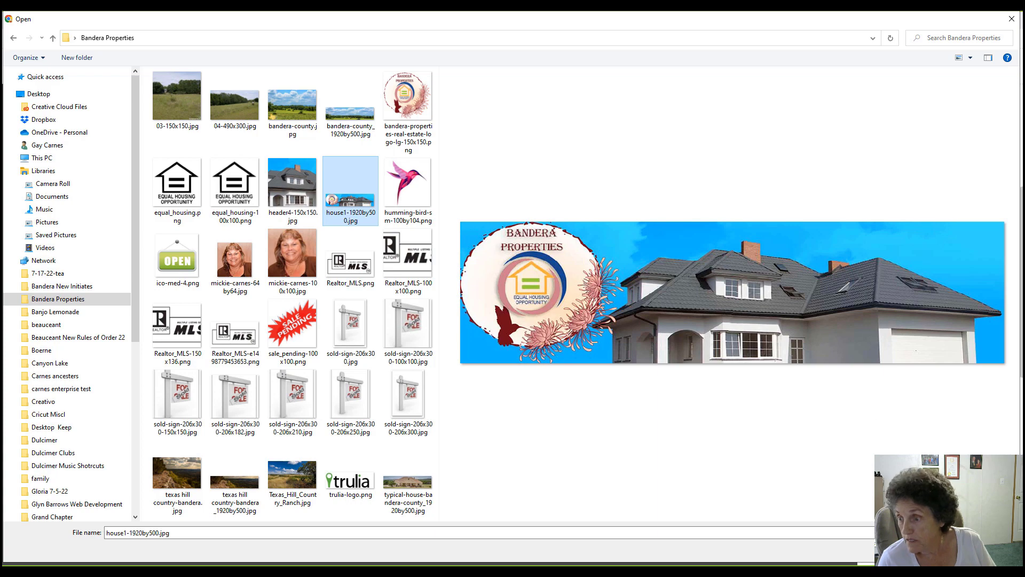
key(Return)
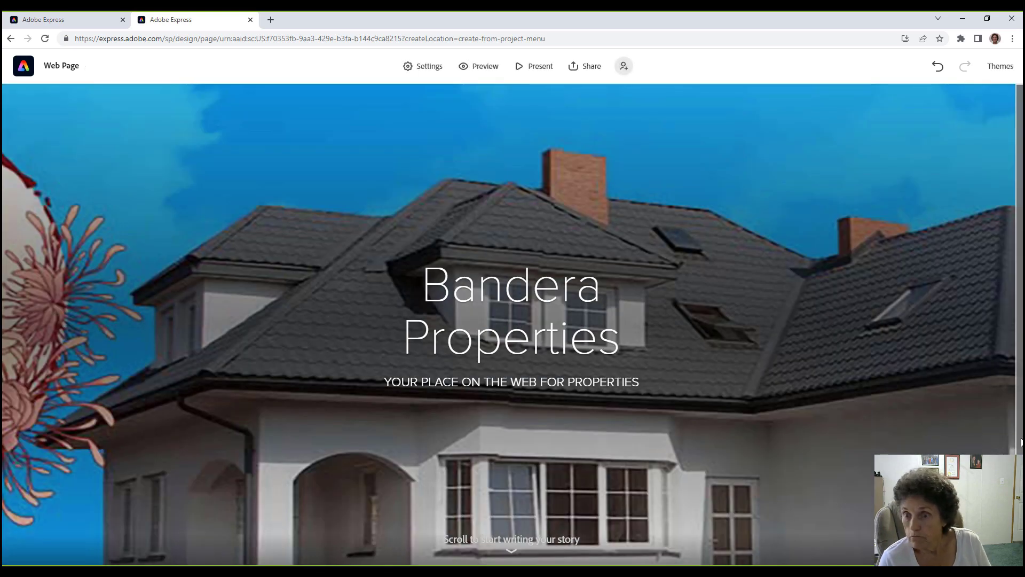
Add a text block below the header and switch it to a bulleted list.
scroll(511, 321, down, 2)
click(511, 550)
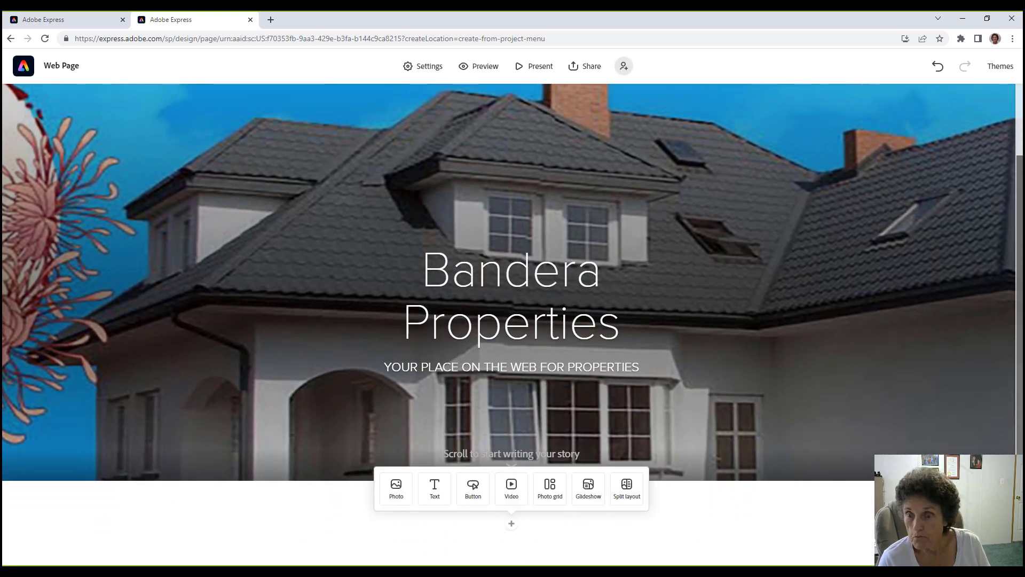
scroll(773, 289, up, 3)
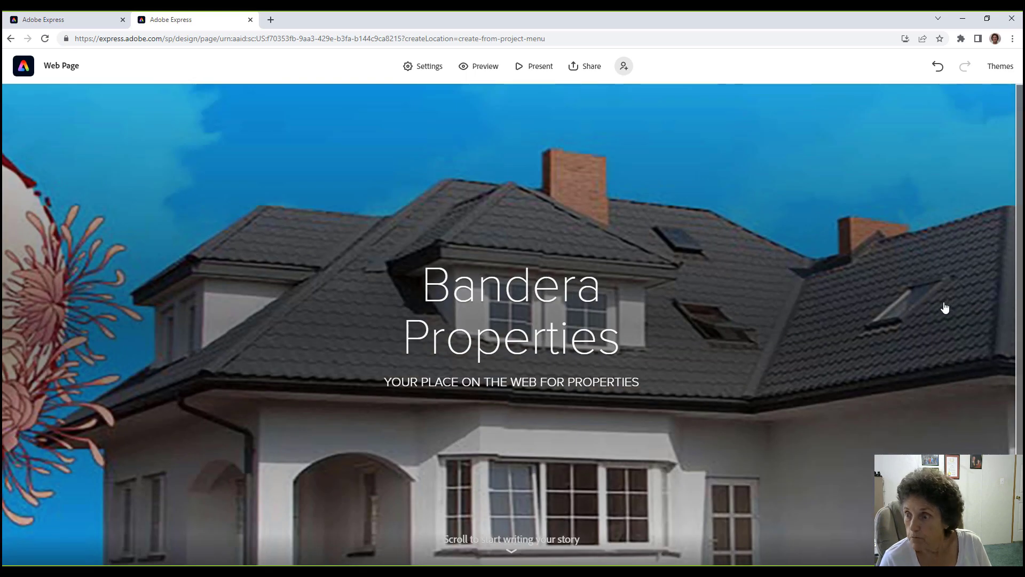
scroll(511, 320, down, 2)
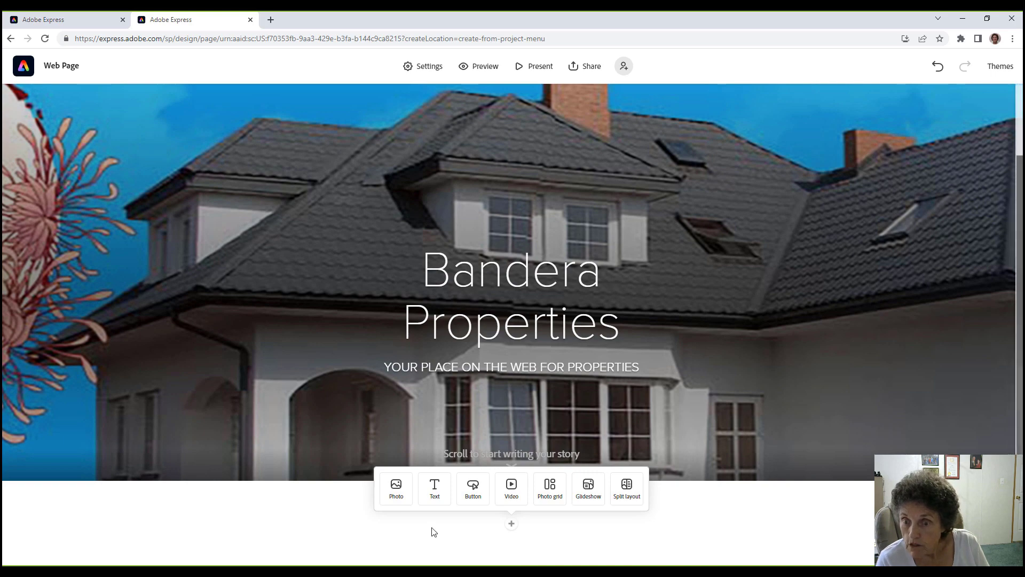
click(436, 494)
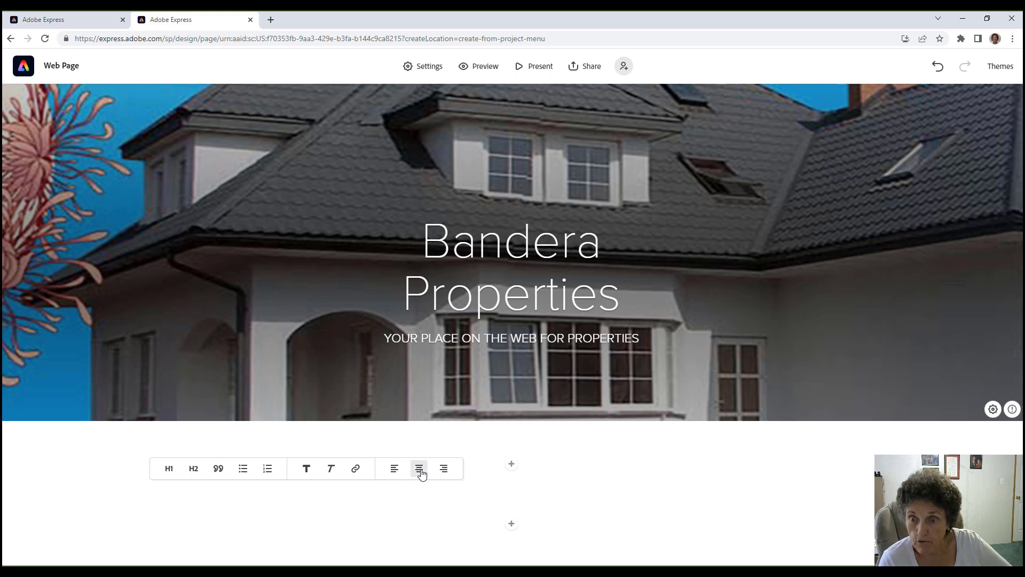
click(242, 468)
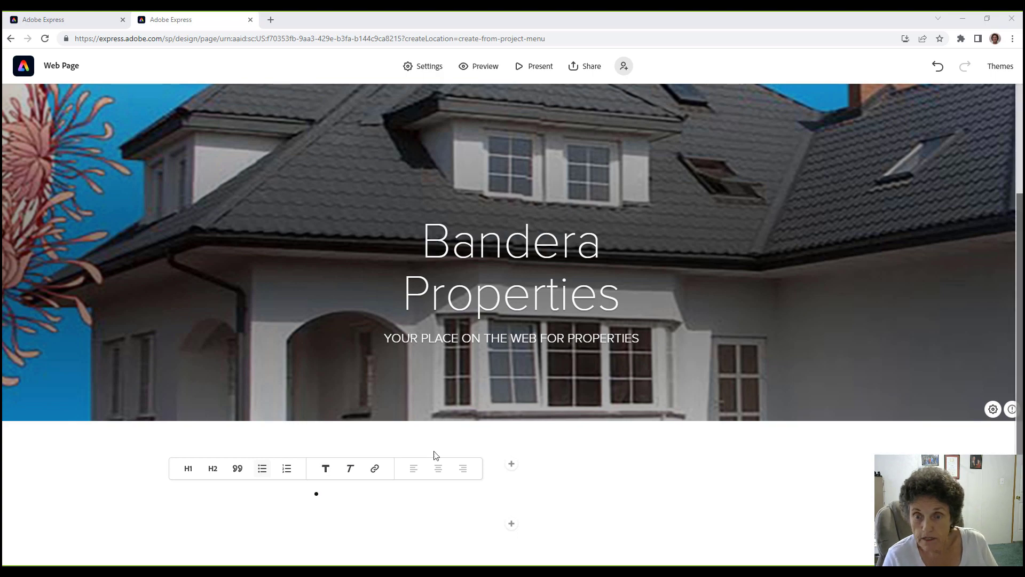
Add an empty text block below the header and paste the Bandera County intro paragraph.
scroll(325, 498, up, 2)
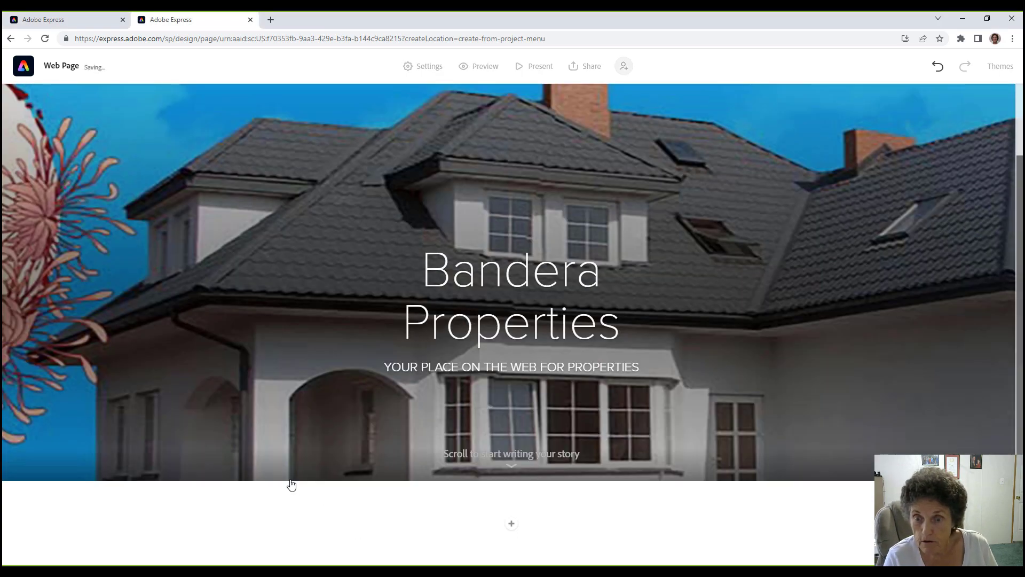
click(511, 523)
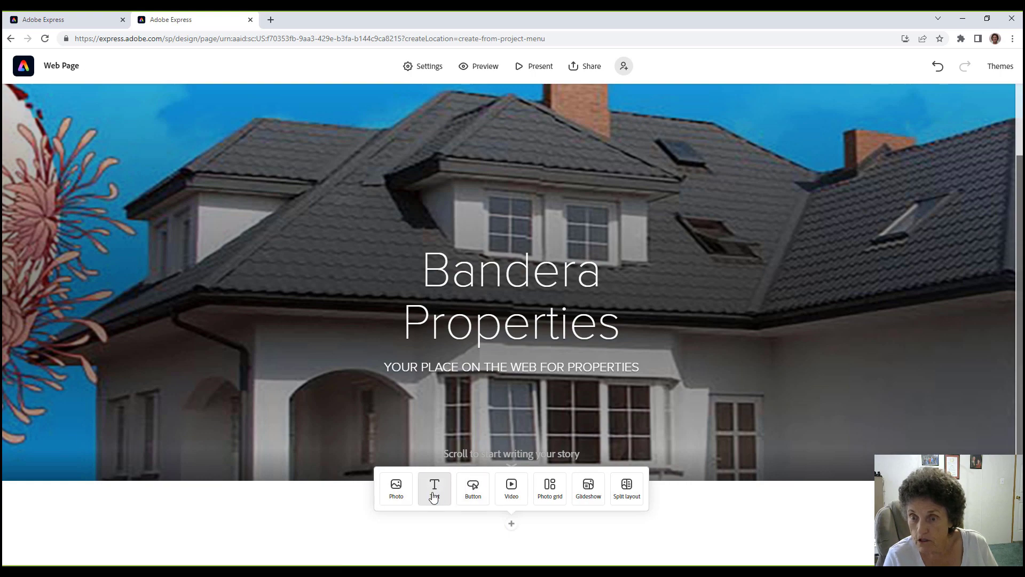
click(434, 491)
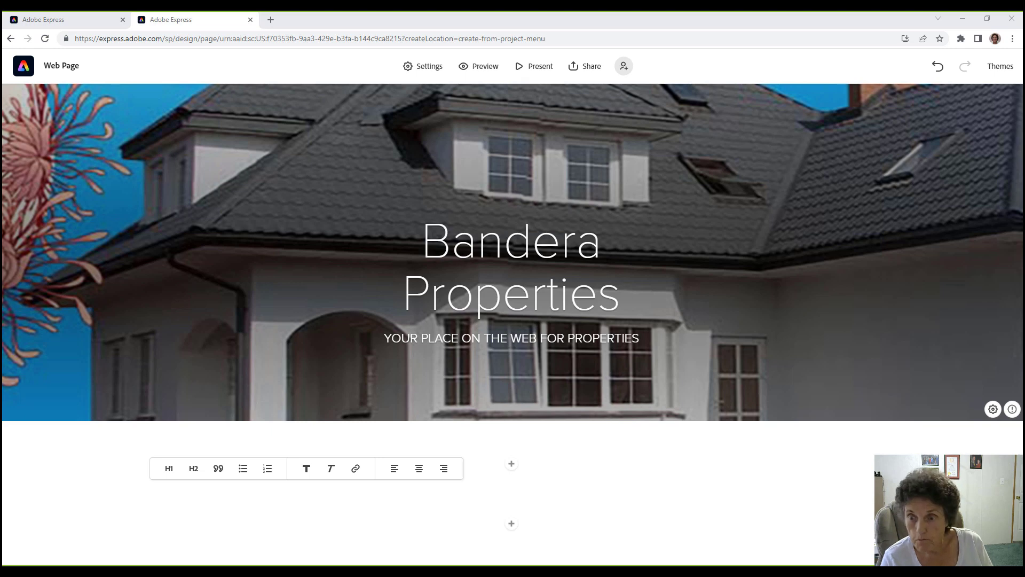
click(383, 489)
text(We specialize in property sales of all kinds throughout Bandera County and surrounding areas. (See our Homes List above in the menu.) These are some of the things we do for you, as we are your "1-stop shop" to represent you with personalized service whether you are buying or selling.)
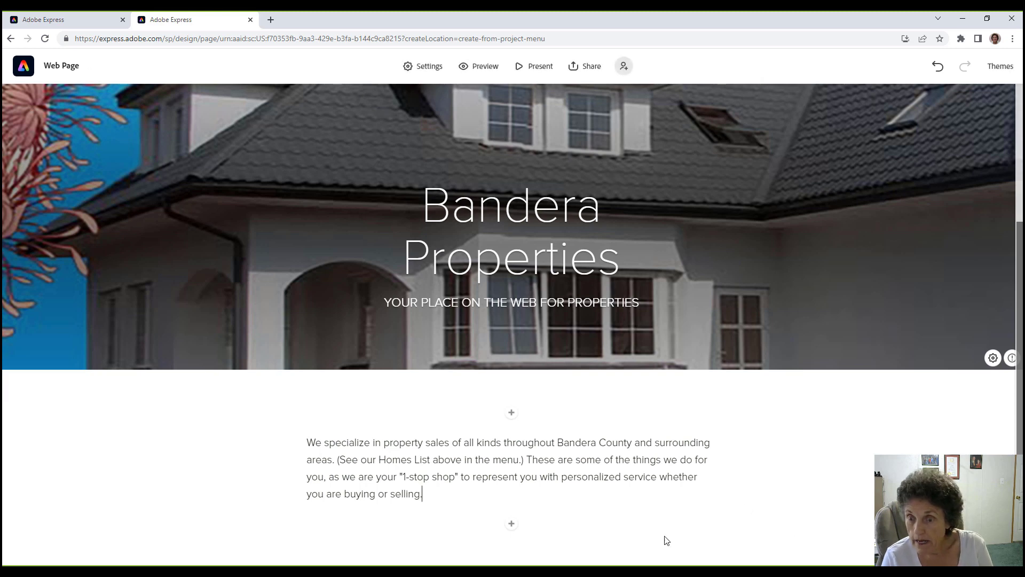
click(512, 525)
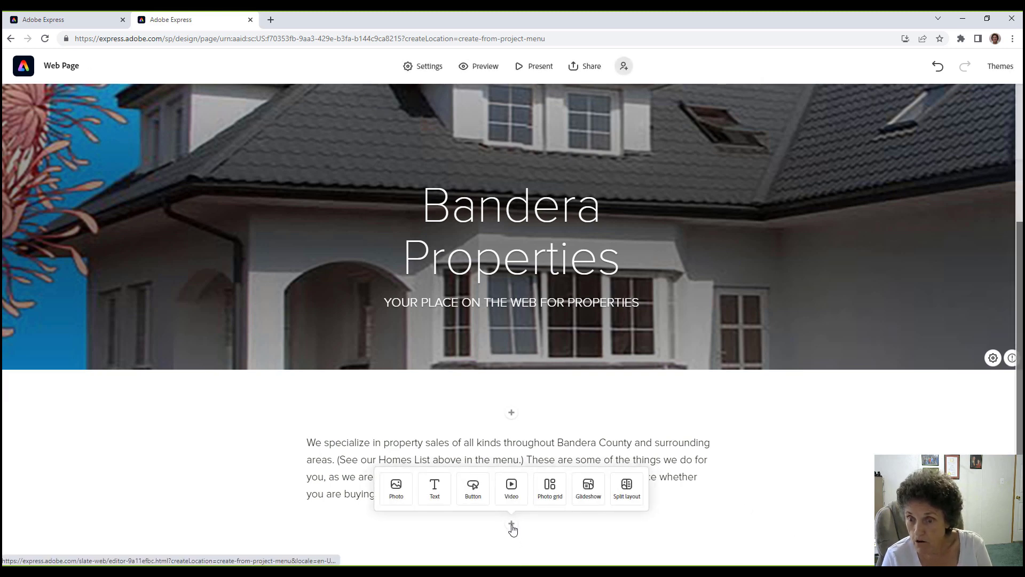
Add a bulleted-list text block below the intro and paste the seven services.
click(432, 488)
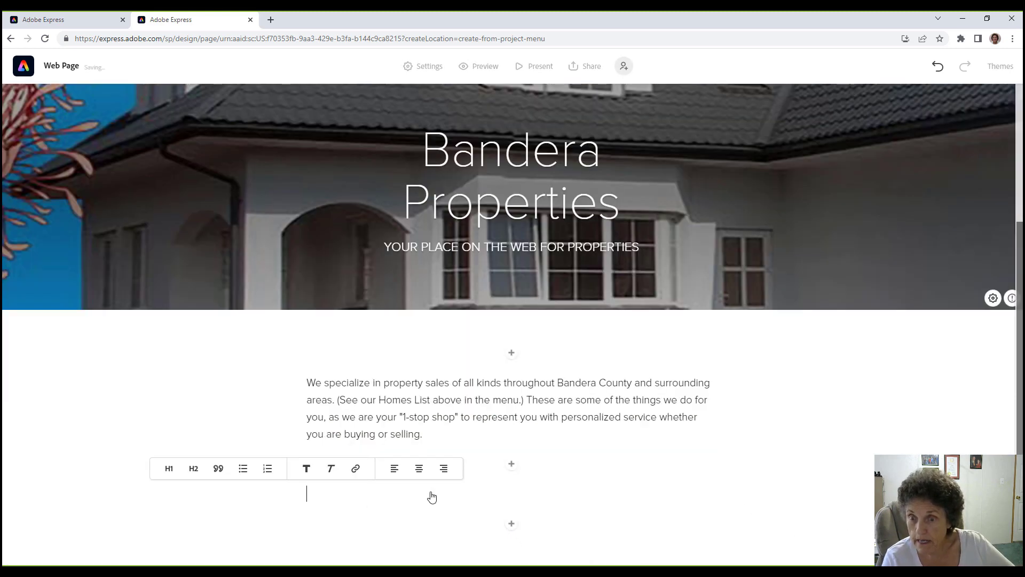
click(243, 468)
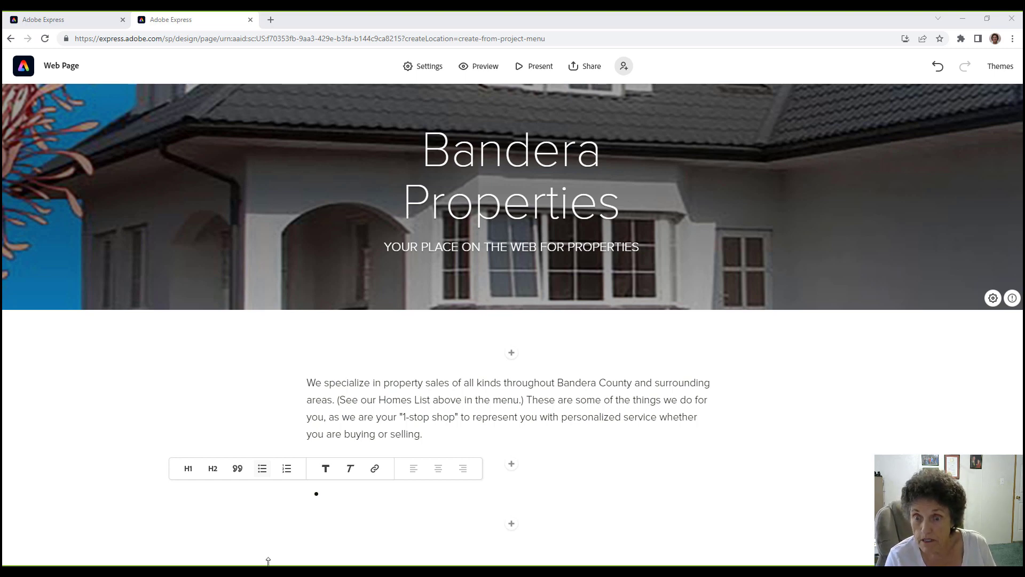
text(We list all the properties we represent in the Multiple Listing Service (MLS).  We'll help you find the market value of the property and any other details of the area, including schools and property taxes, etc.  We tirelessly search for property online to find you exactly the property you might want.  Our goal is to negotiate the best possible terms throughout the transaction, whether buying or selling.  If you find any property listed at Realtor.com, REALTORS® Multiple Listing Service (MLS), or Trulia (icons and links below), give us a call. We will send you all the information you may need, such as:  Checking your credit score.  Helping you to get pre-approved for a loan.)
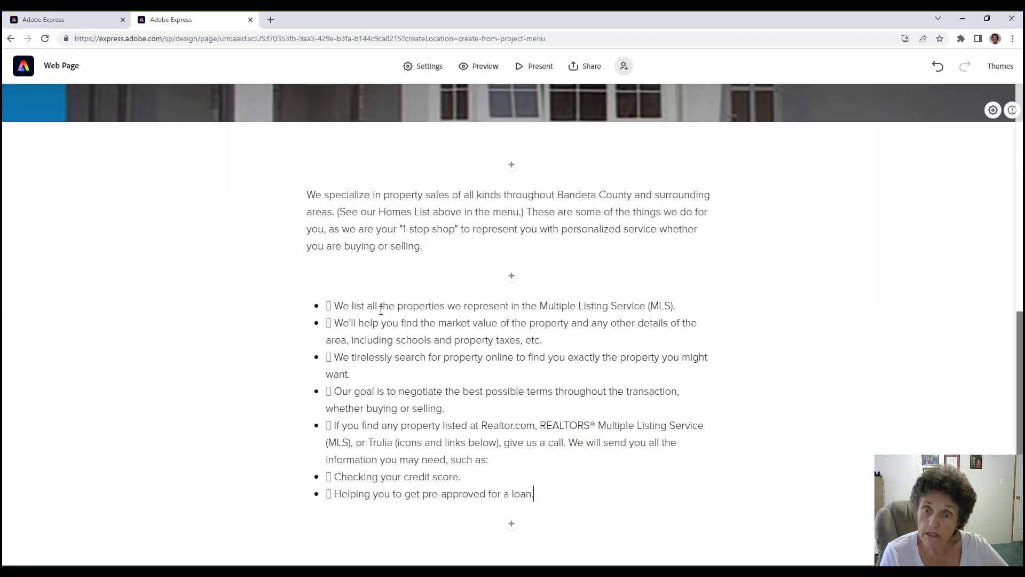
Delete the stray symbols at the start of the first four bullets.
click(334, 306)
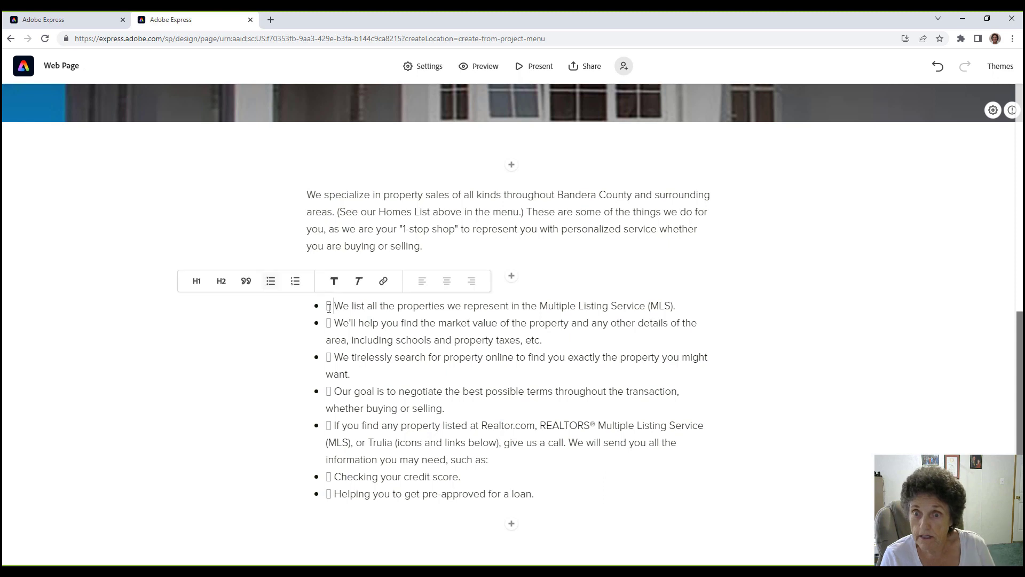
key(BackSpace)
key(BackSpace)
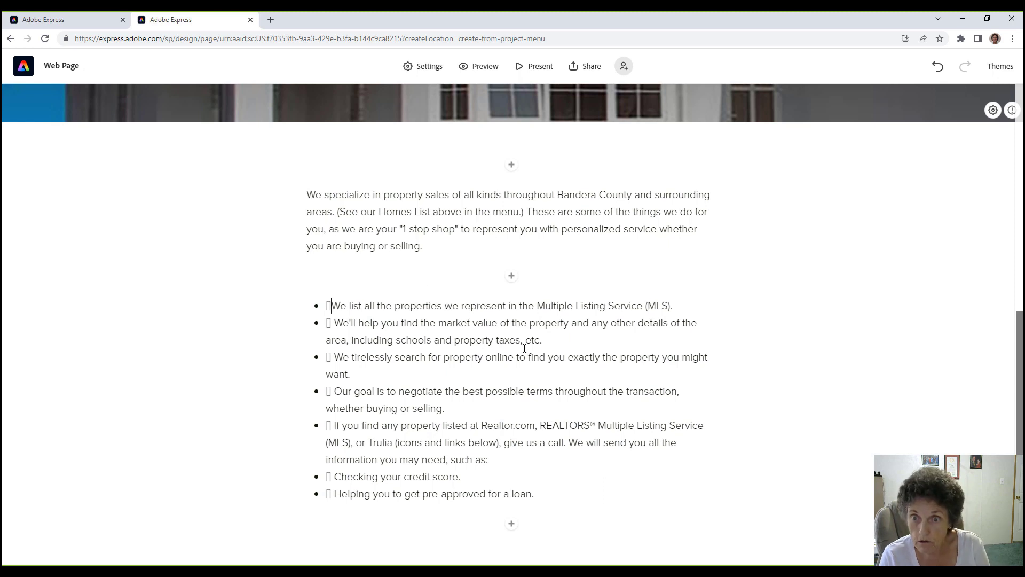
click(334, 323)
key(BackSpace)
key(BackSpace)
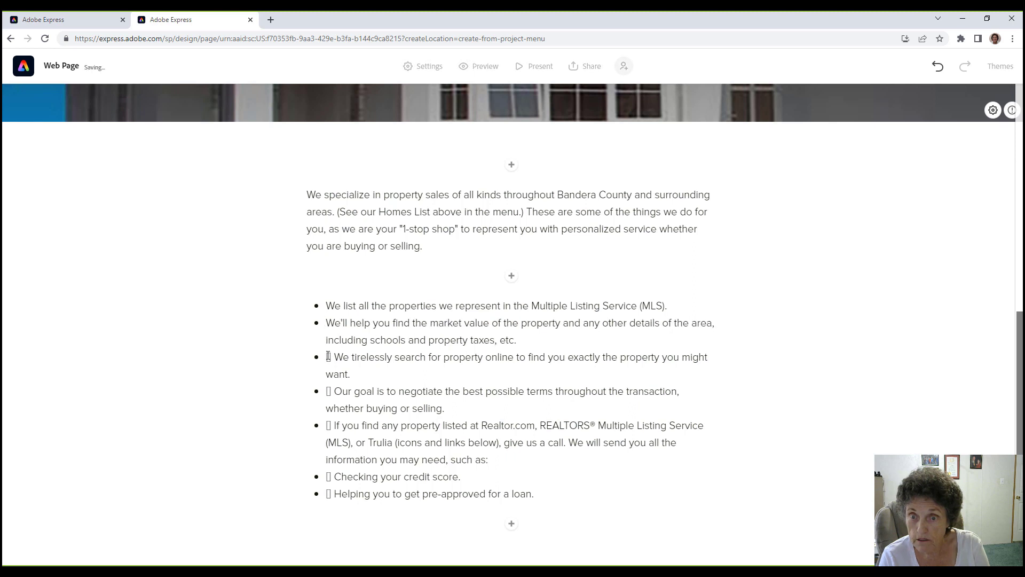
click(335, 357)
key(BackSpace)
key(BackSpace)
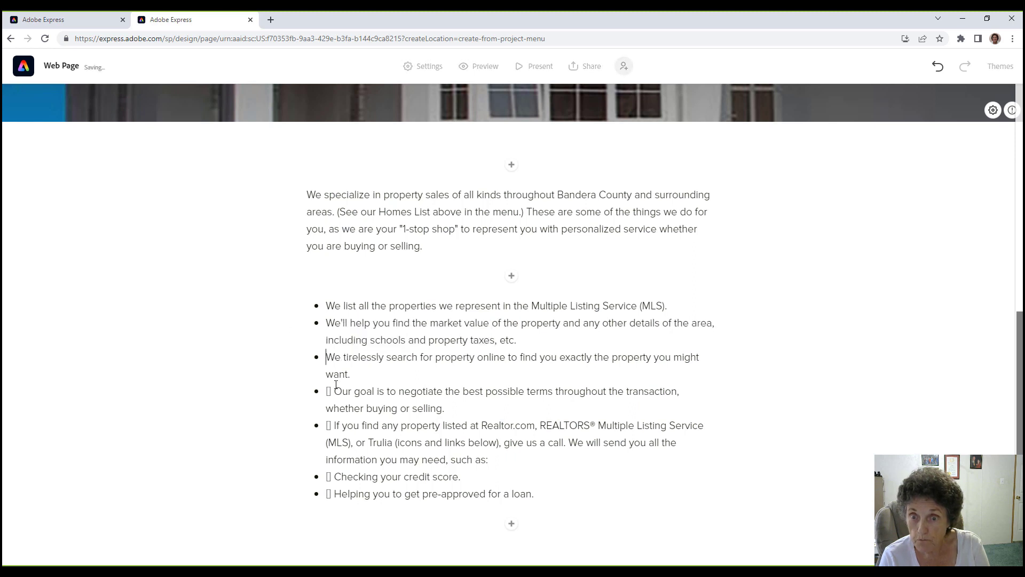
click(338, 393)
key(BackSpace)
key(BackSpace)
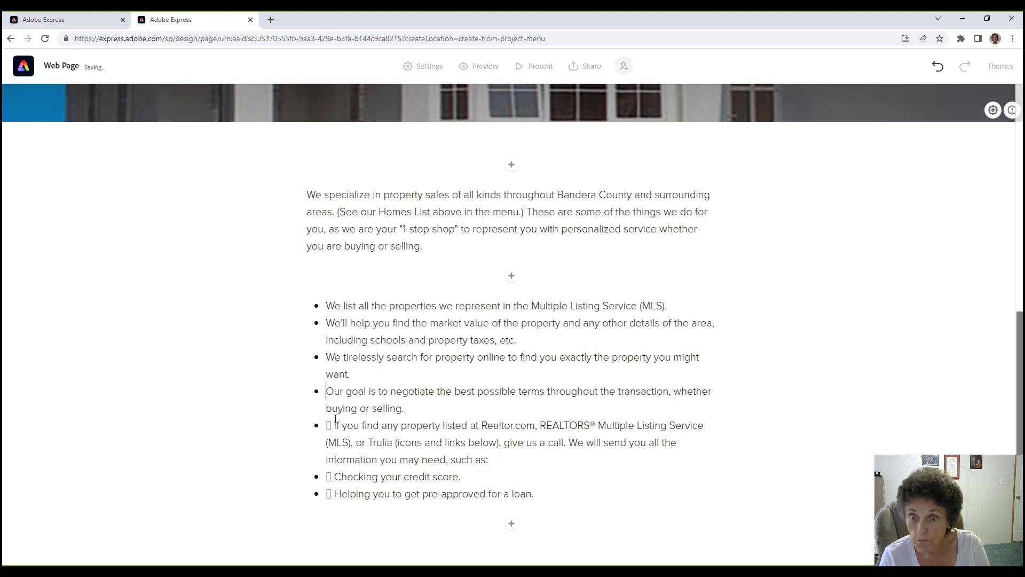
Remove the stray symbols and leftover space from the last three bullets.
click(334, 425)
key(BackSpace)
key(BackSpace)
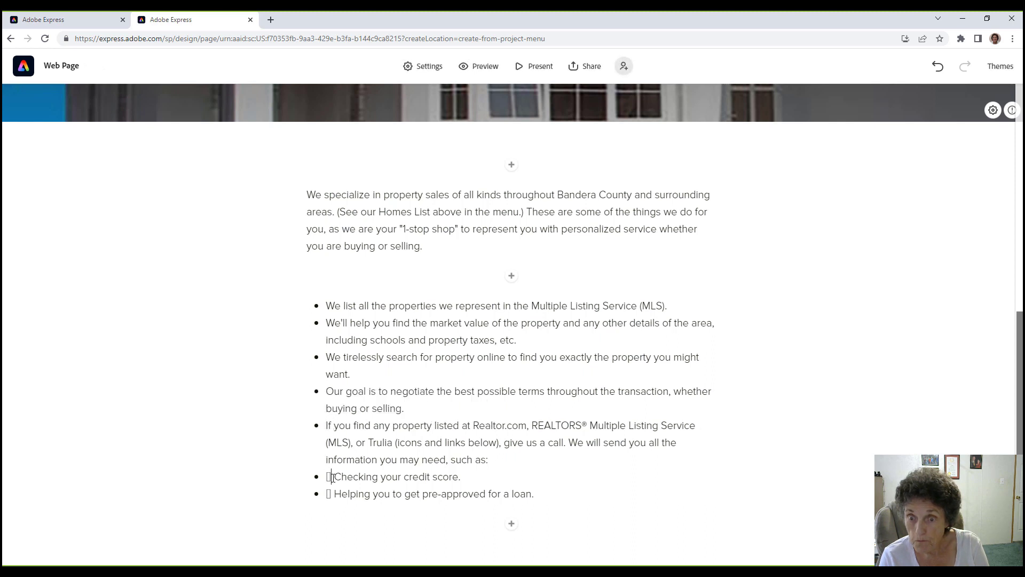
click(332, 477)
key(BackSpace)
key(BackSpace)
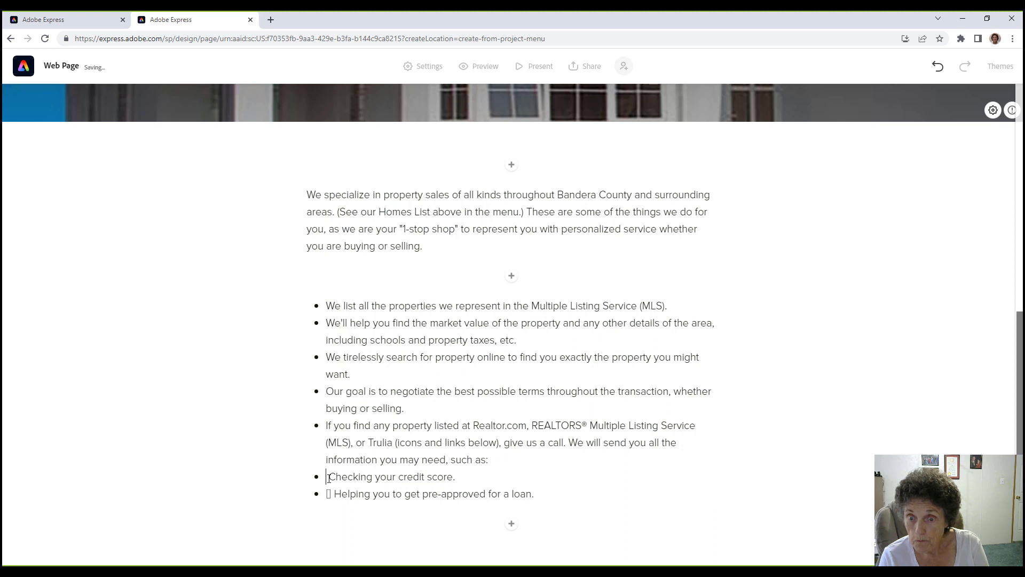
key(Delete)
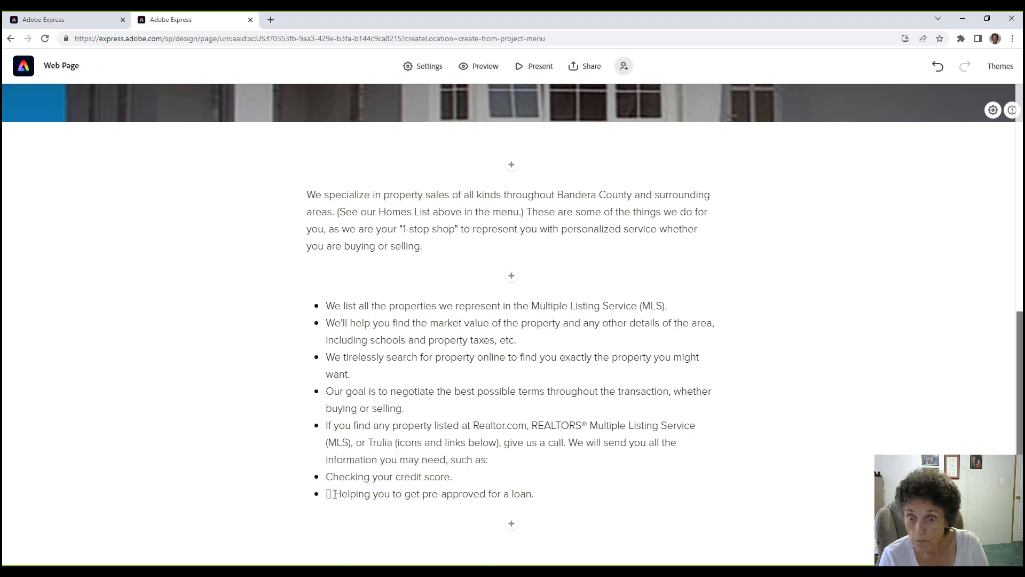
click(334, 493)
key(BackSpace)
key(BackSpace)
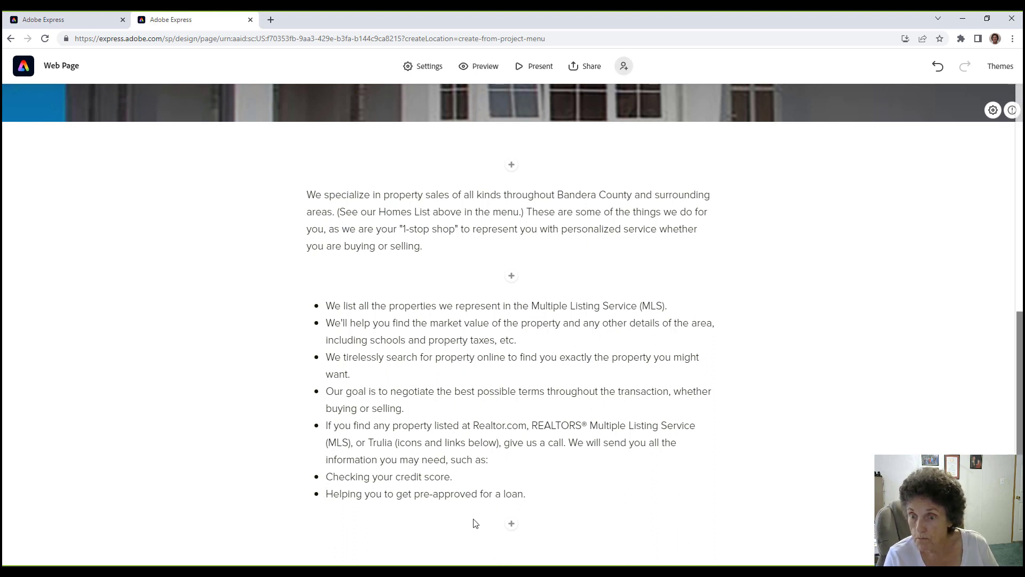
click(510, 525)
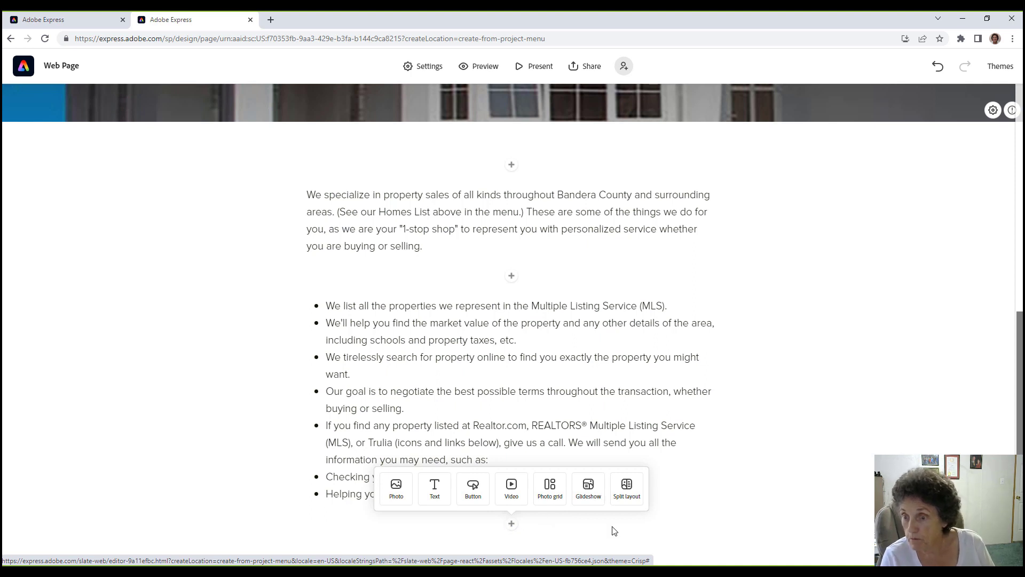
Add a split layout below the list and upload bandera-county.jpg into its image half.
click(626, 487)
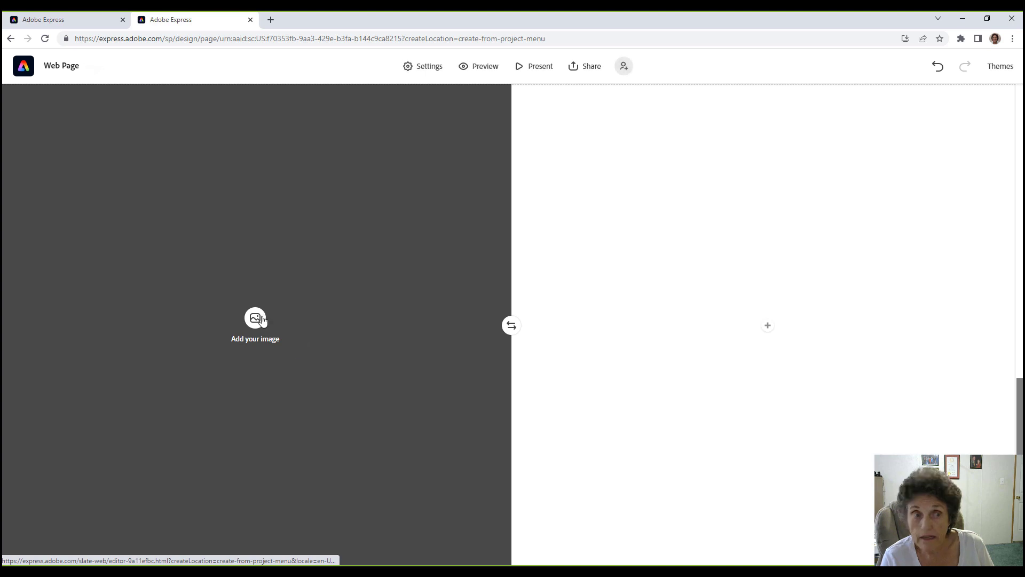
click(255, 318)
drag(71, 399, 251, 365)
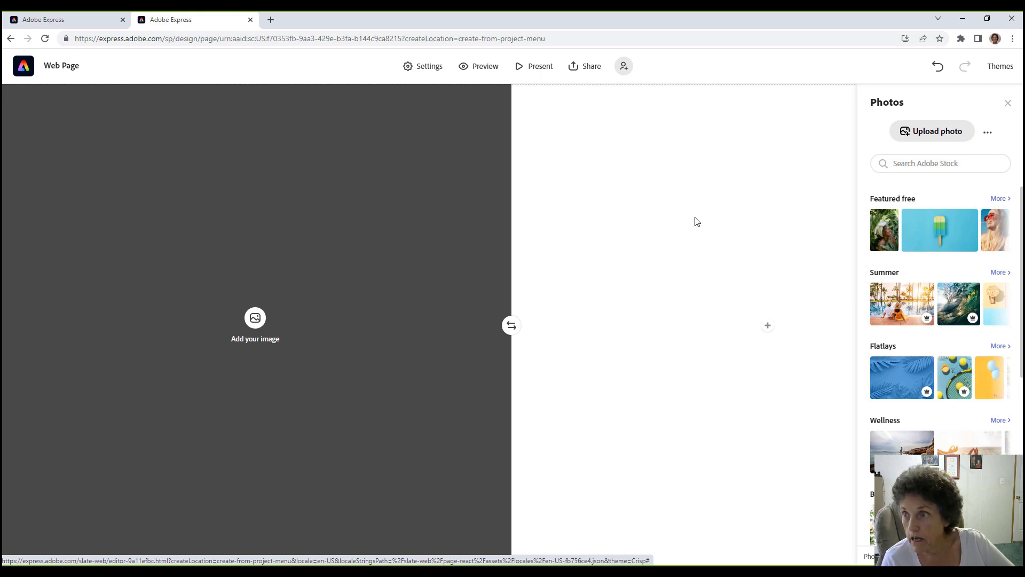
click(908, 128)
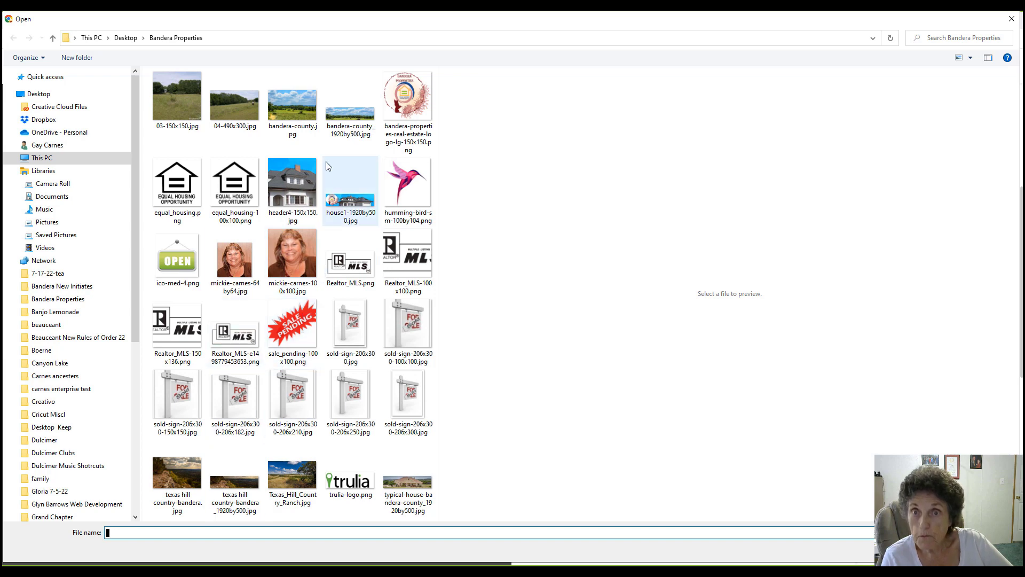
click(281, 113)
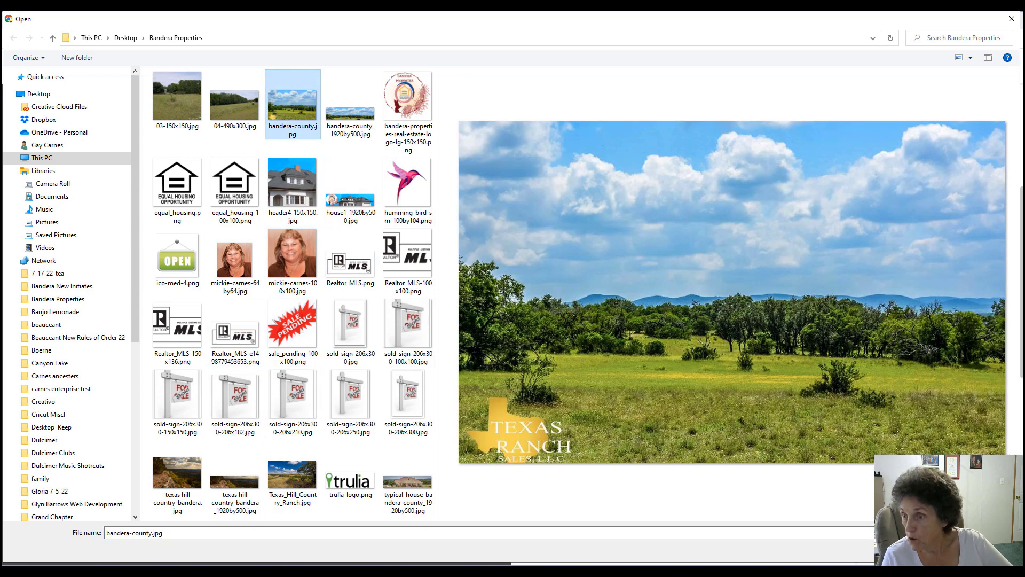
key(Return)
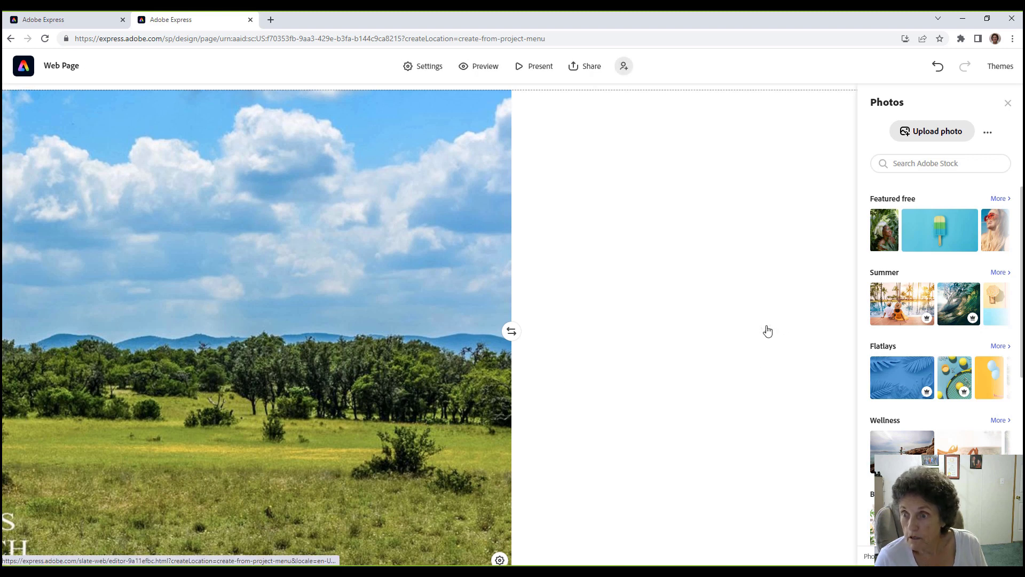
Add a text block beside the photo reading 'This is a picture of the Texas hill country...'.
click(767, 331)
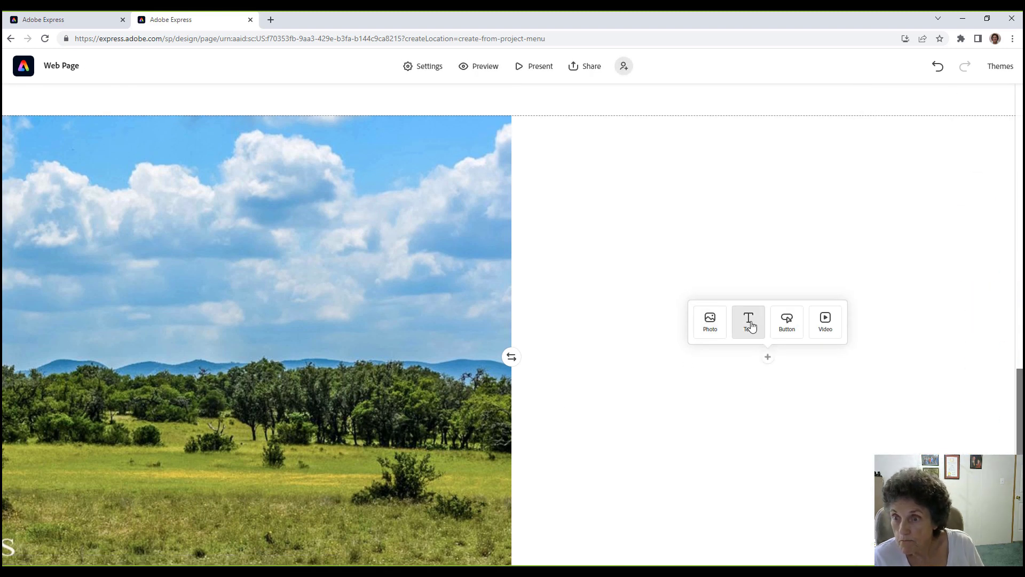
click(749, 324)
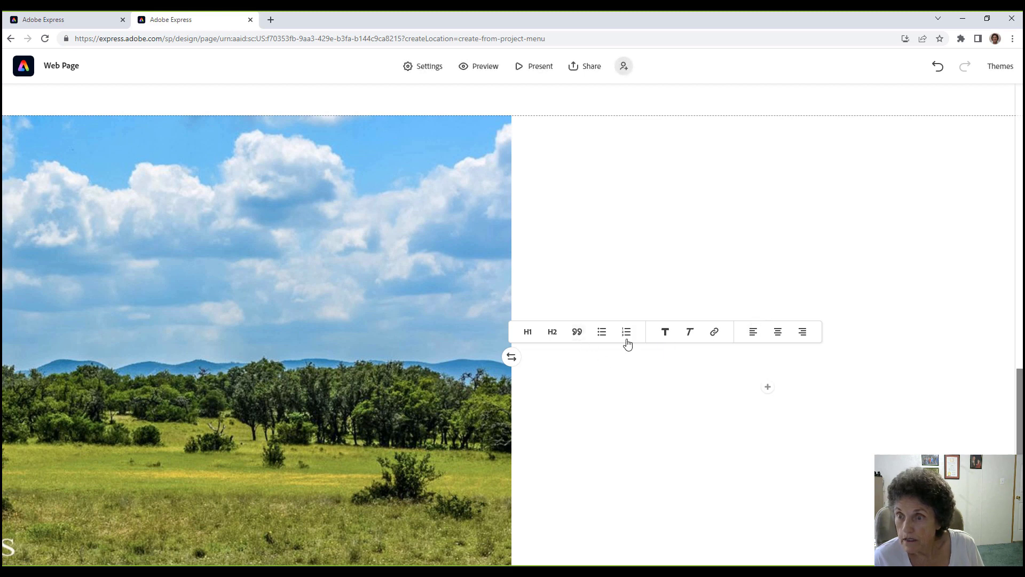
click(603, 335)
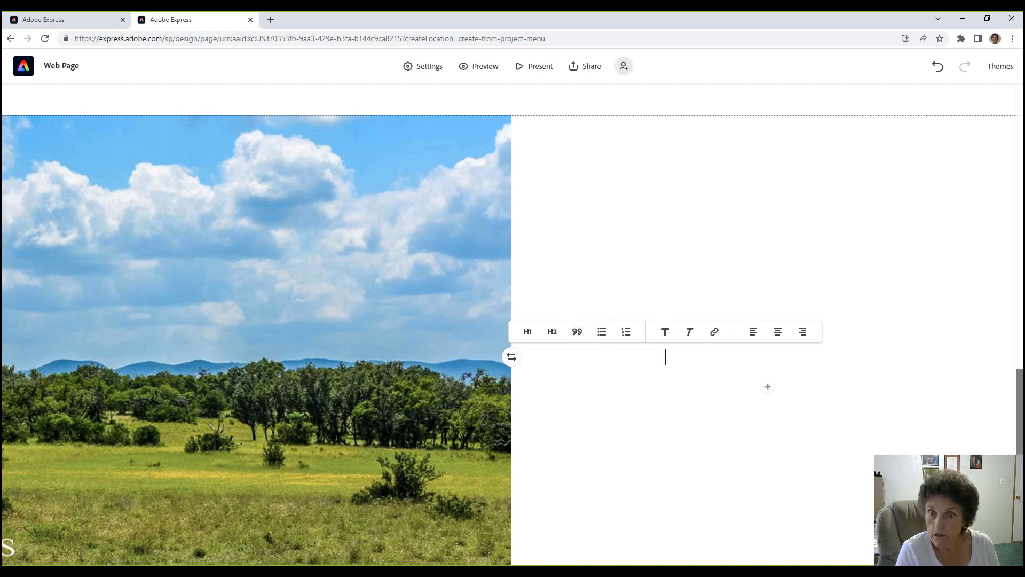
text(This is)
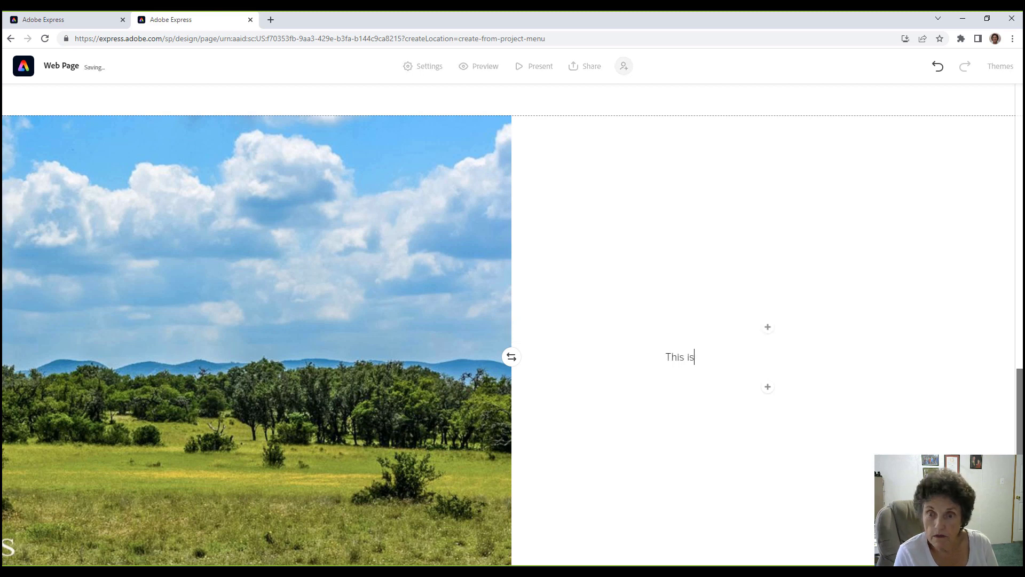
text( a picture )
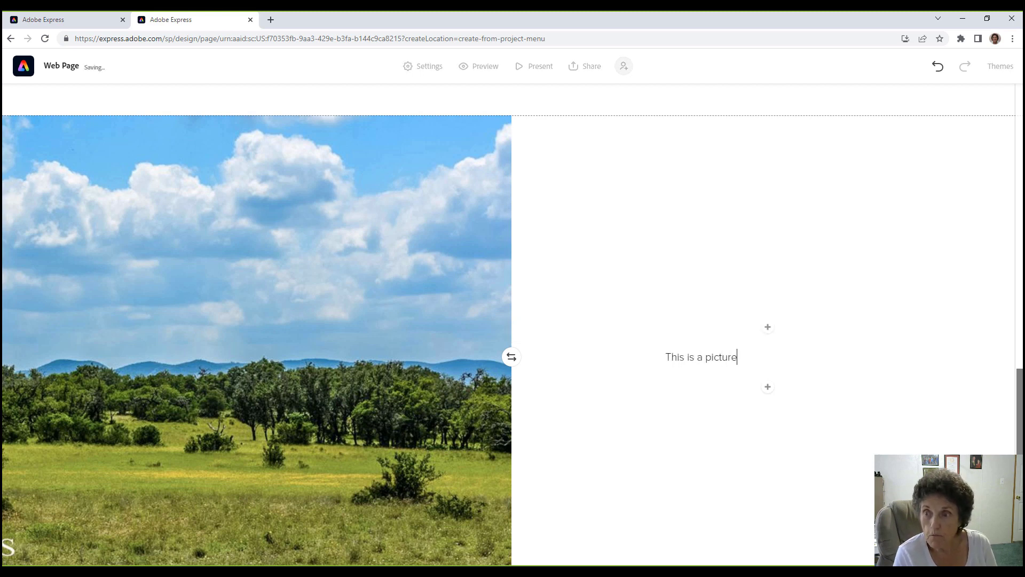
text(of the T)
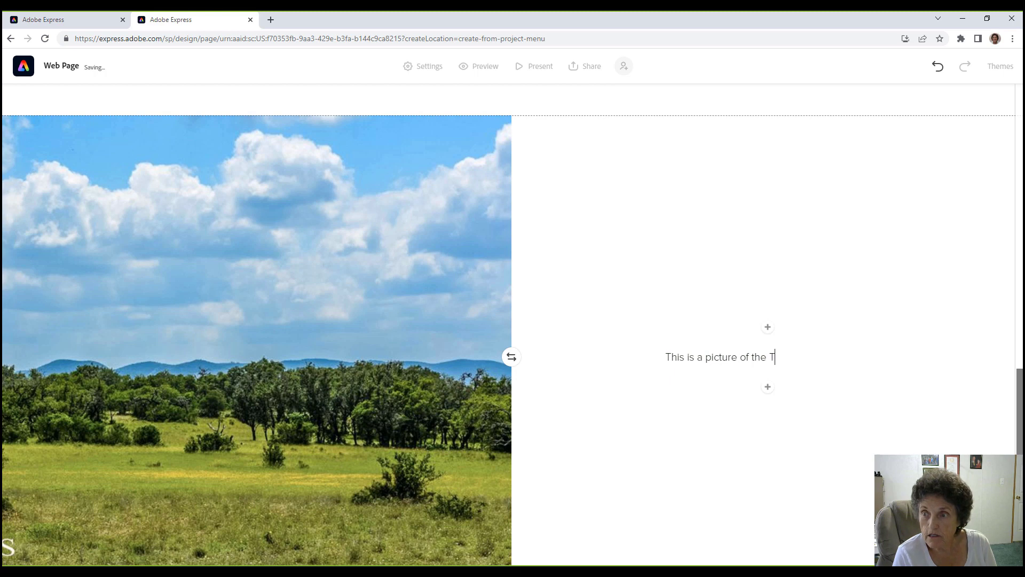
text(exas )
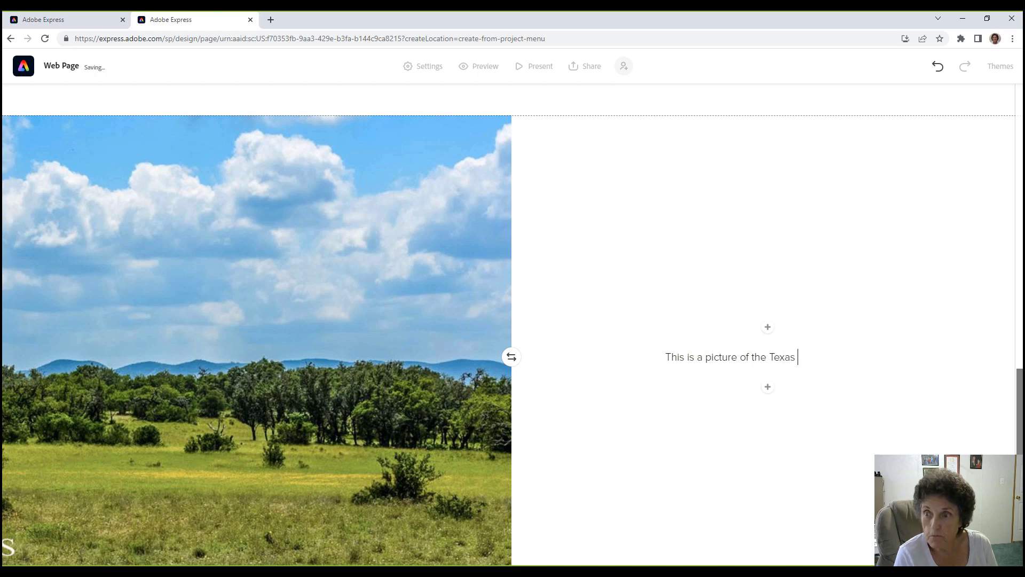
text(hill coun)
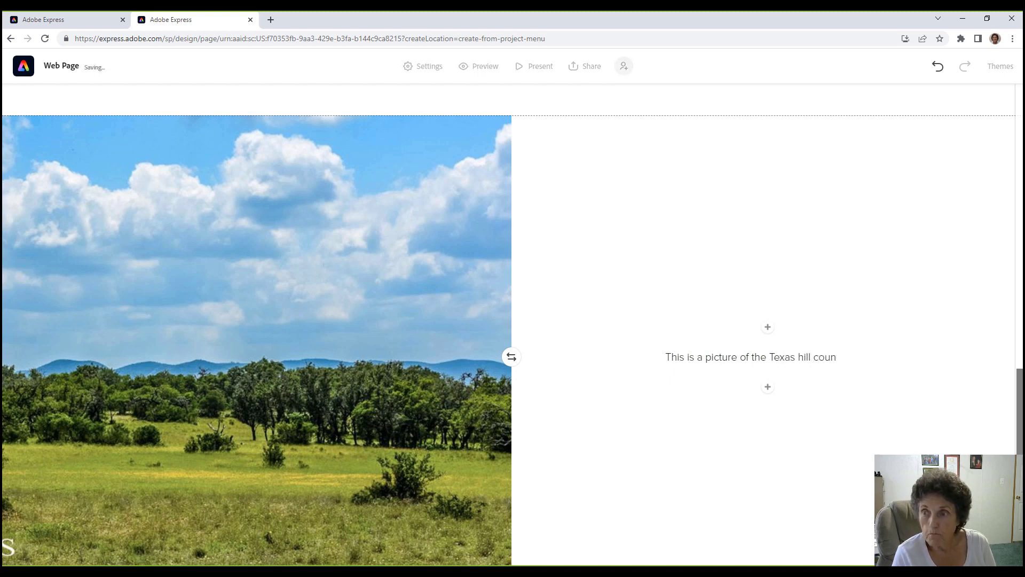
text(try. )
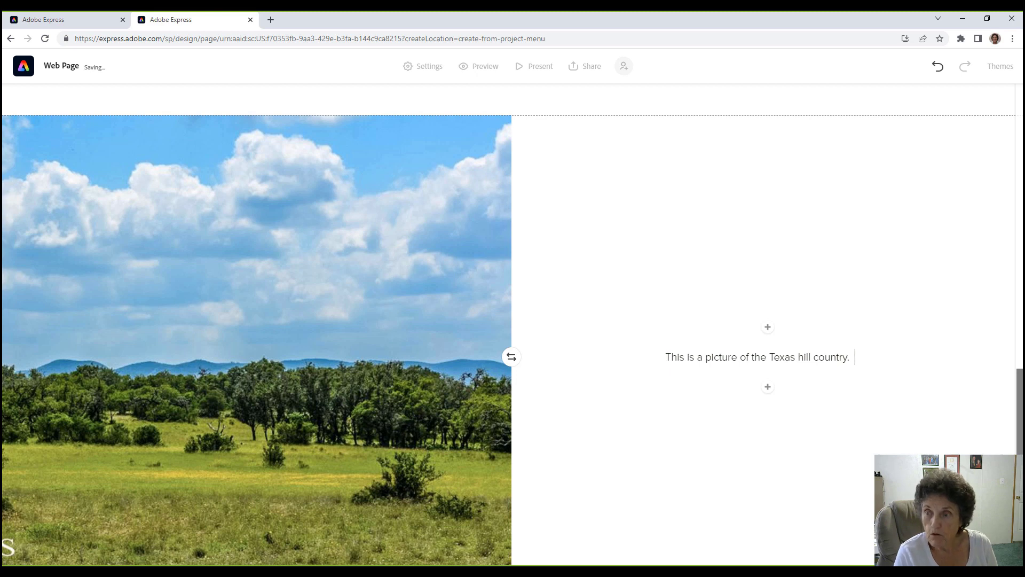
text(Don't you)
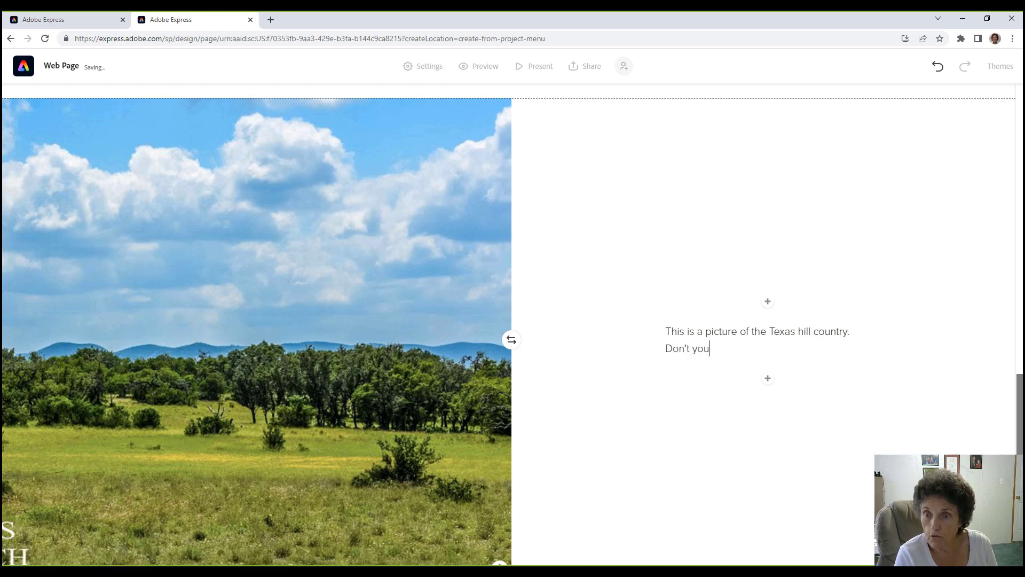
text( want a house buil)
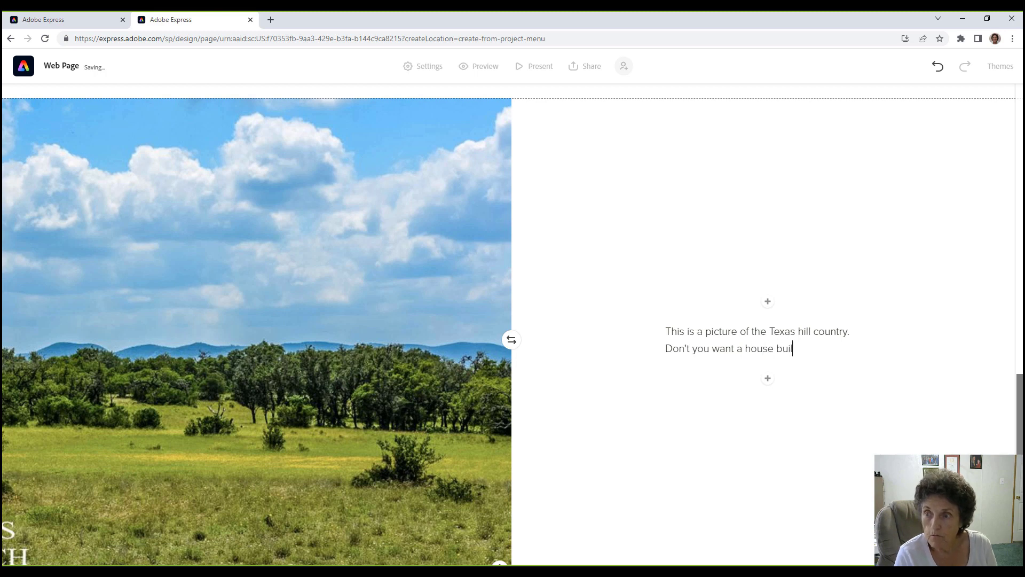
text(t on this property.)
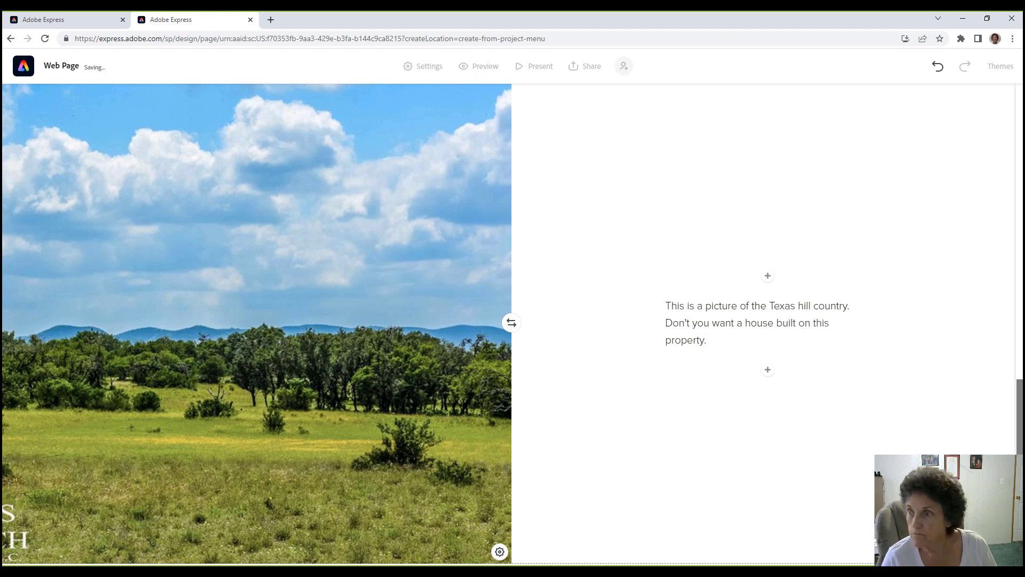
scroll(1020, 444, down, 2)
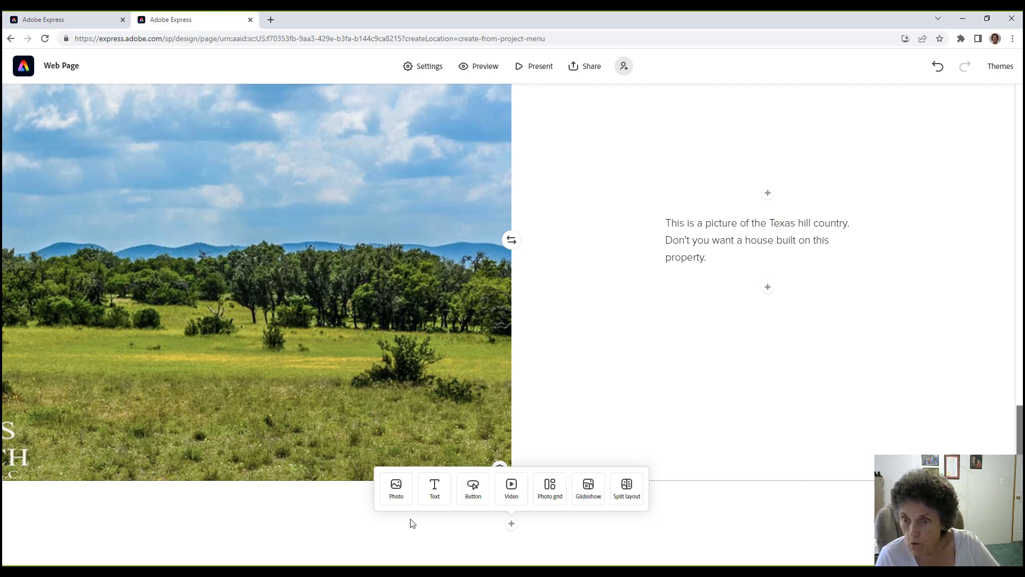
Add a footer text block and type the 2022 Bandera Properties copyright line with banderaproperties.com.
click(434, 489)
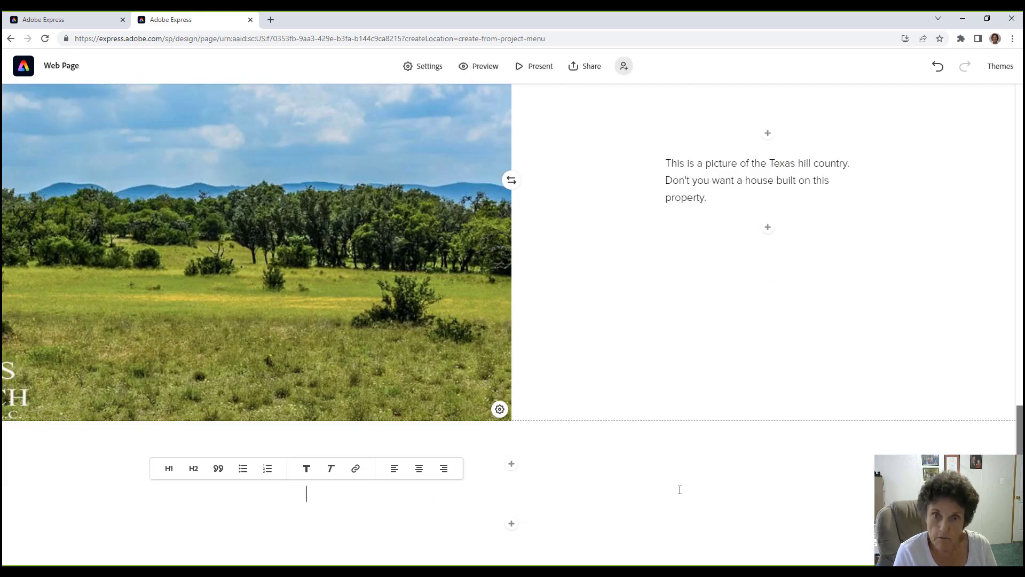
text(C)
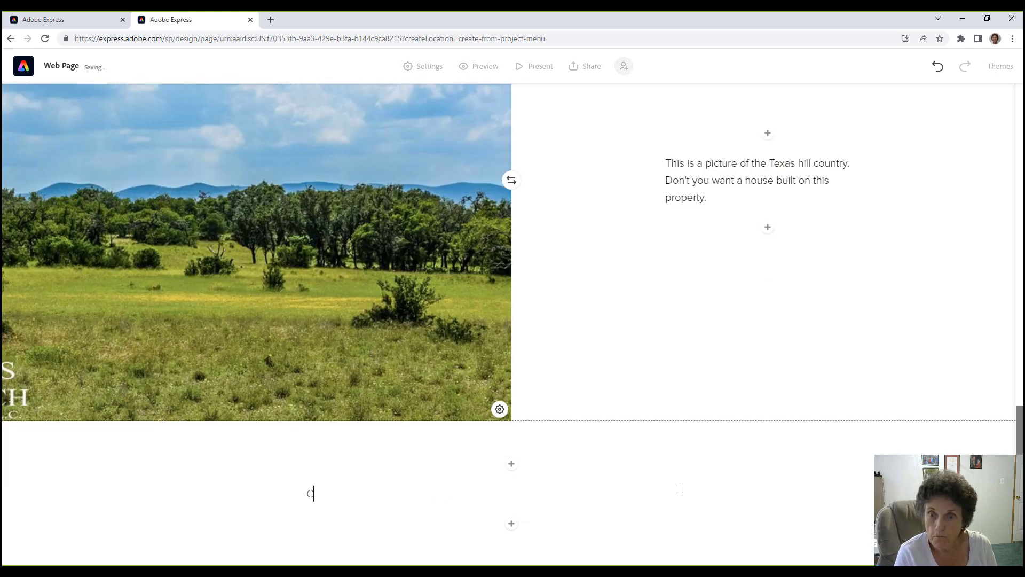
text(opyrigh)
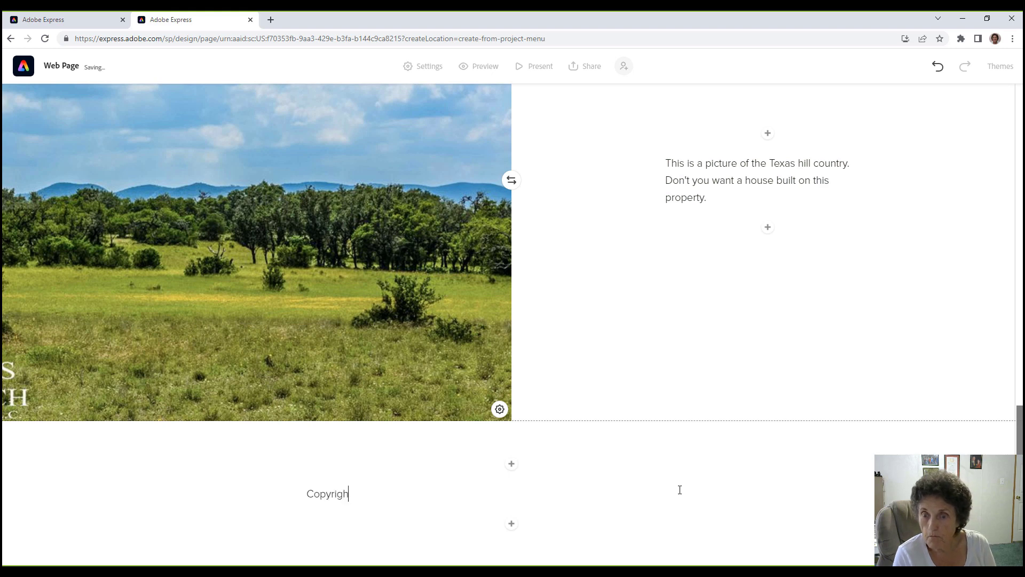
text(t 2022)
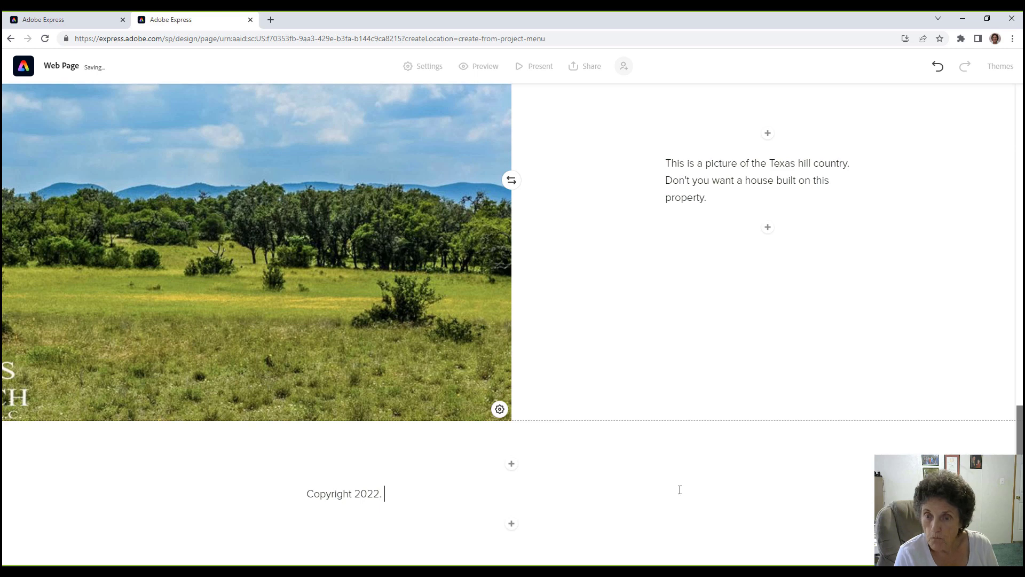
text(. Bandera P)
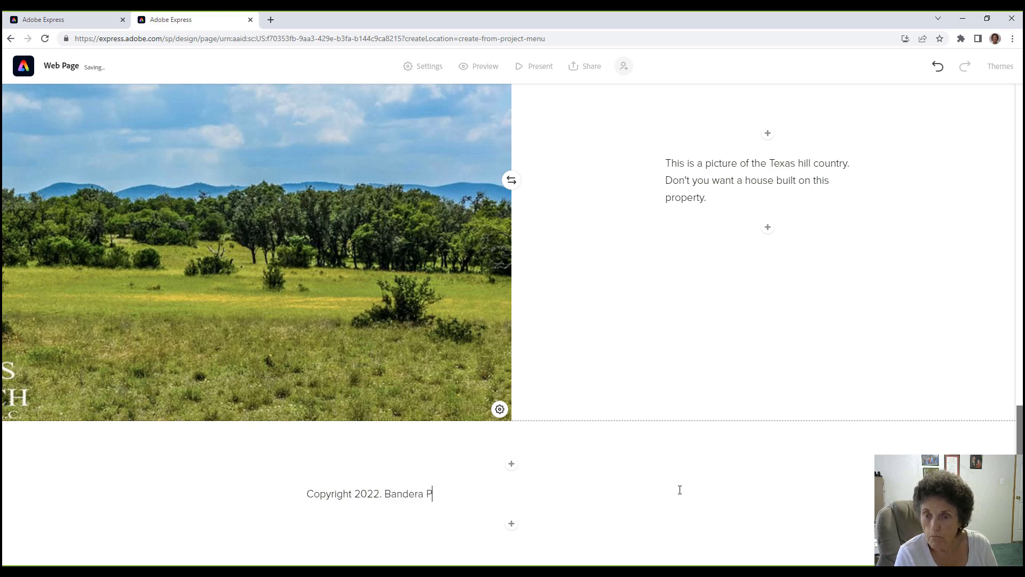
text(reo)
text(pedrti)
text(ties;)
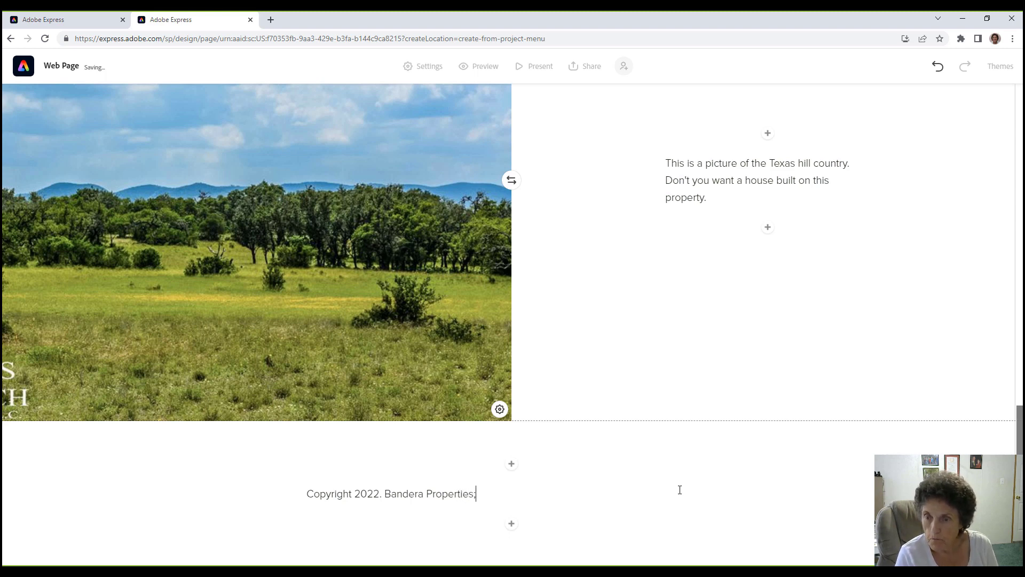
text( http:)
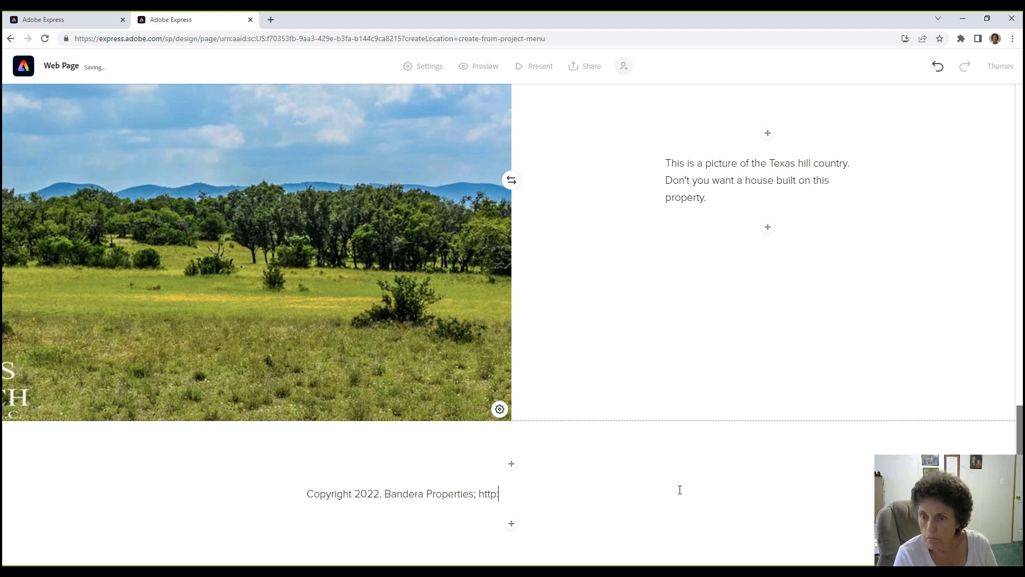
text(//)
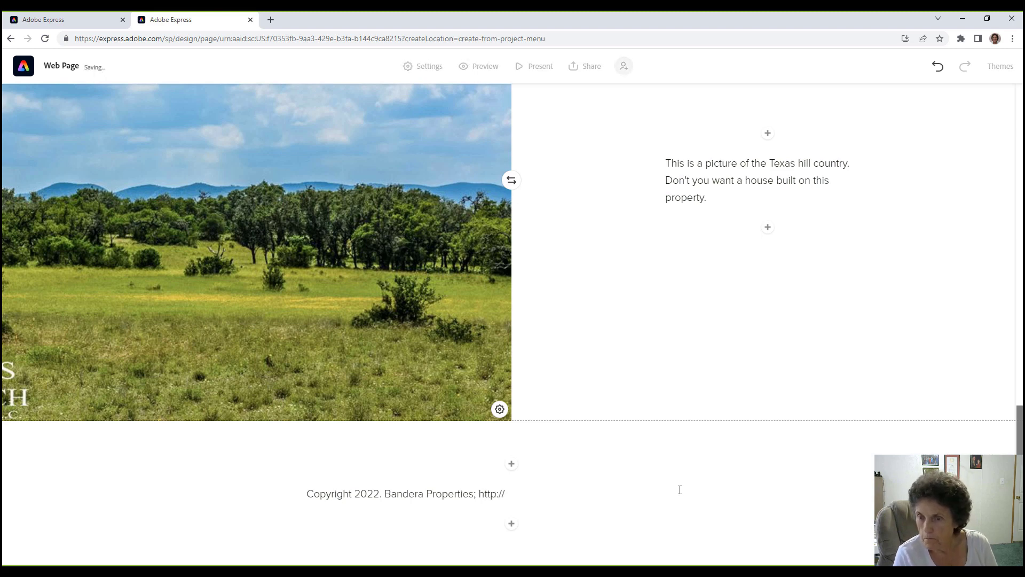
text(bande)
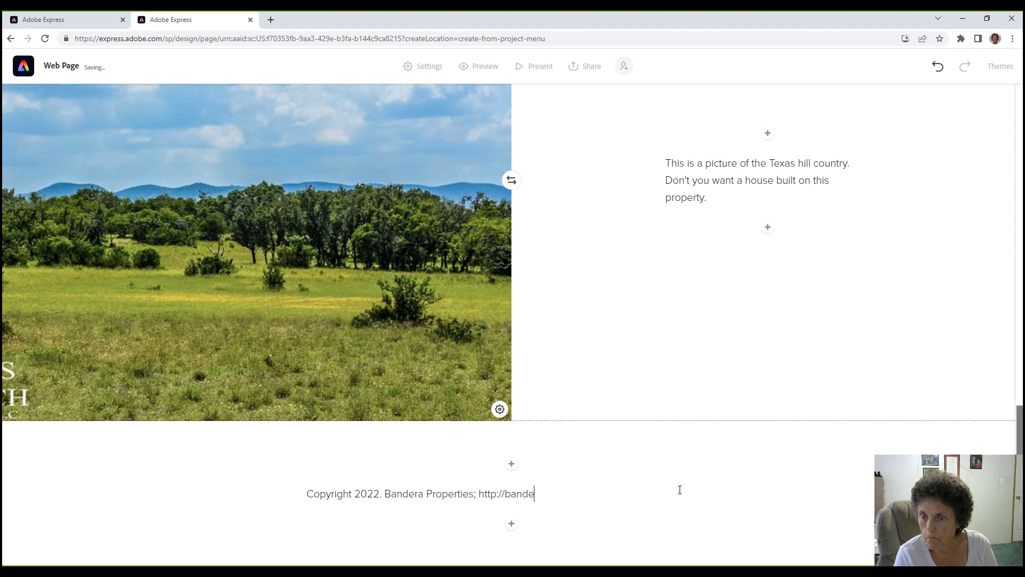
text(rapropertie)
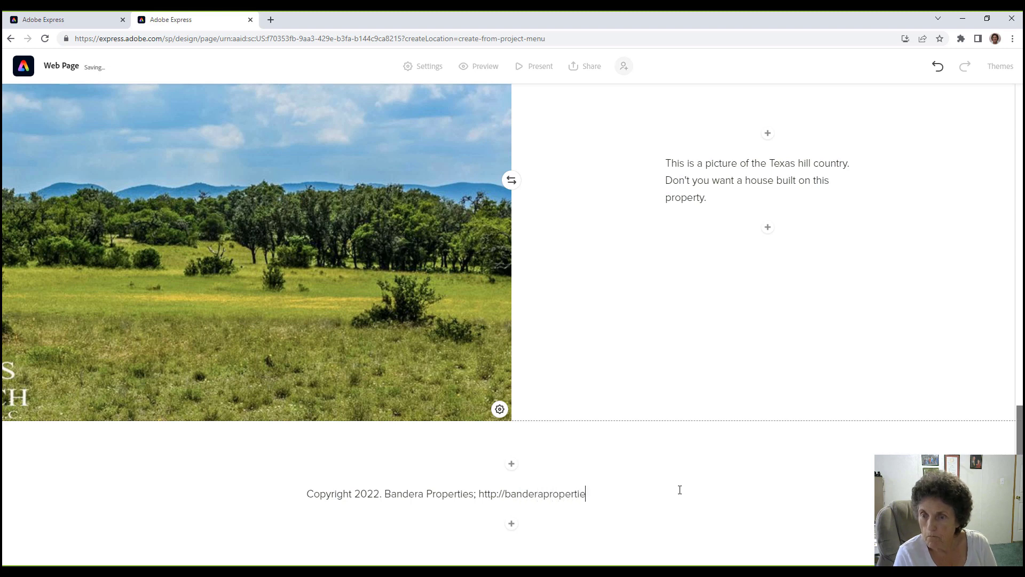
text(s.com)
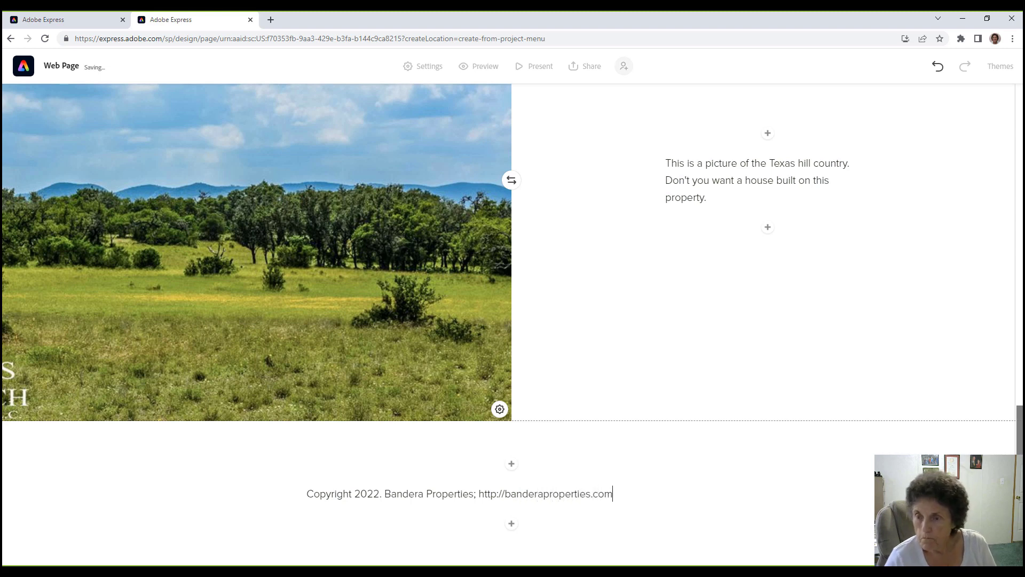
Preview the finished Bandera Properties page, then return to the Thank You card editor tab.
click(485, 66)
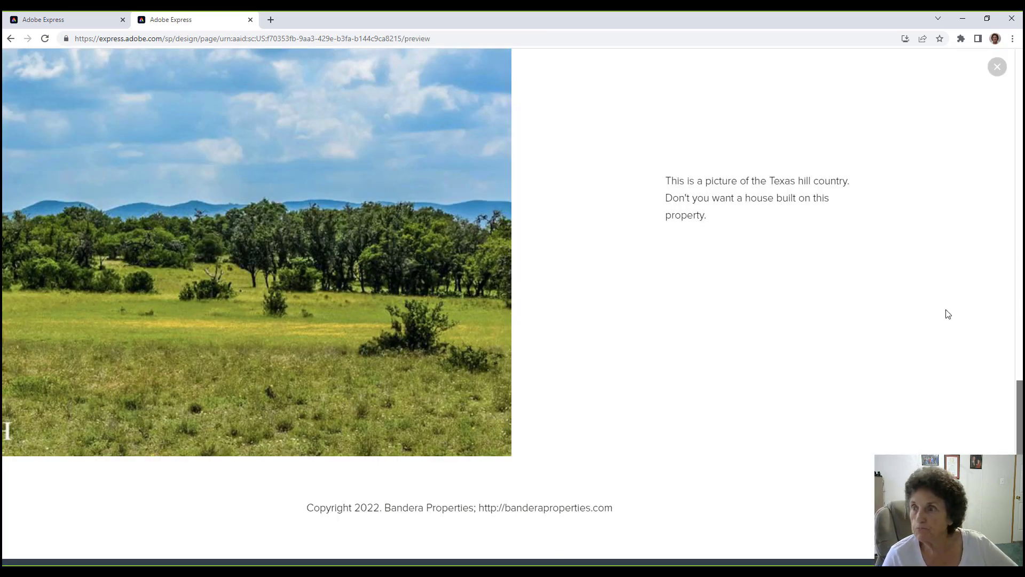
scroll(1021, 429, up, 15)
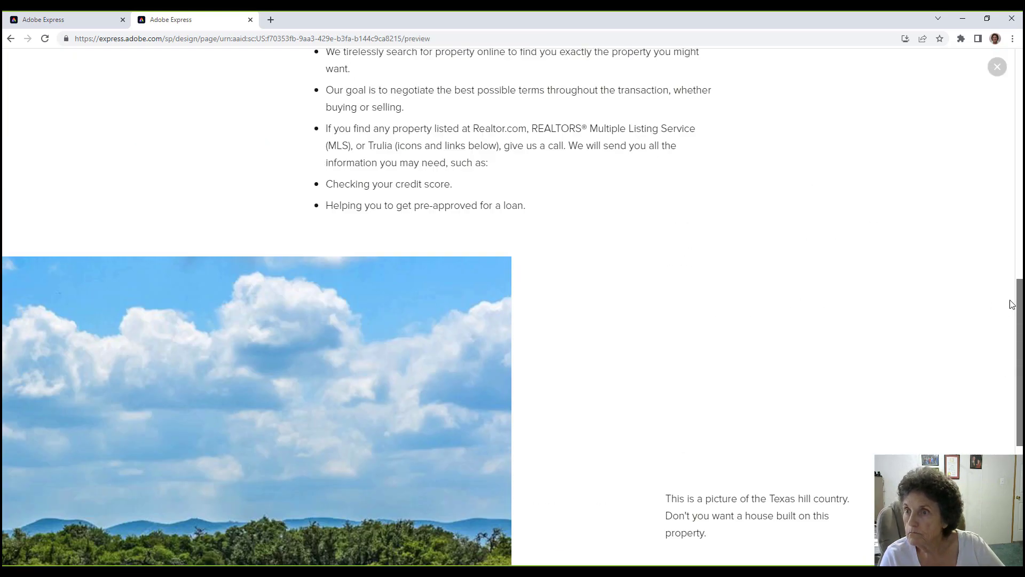
scroll(1019, 213, up, 3)
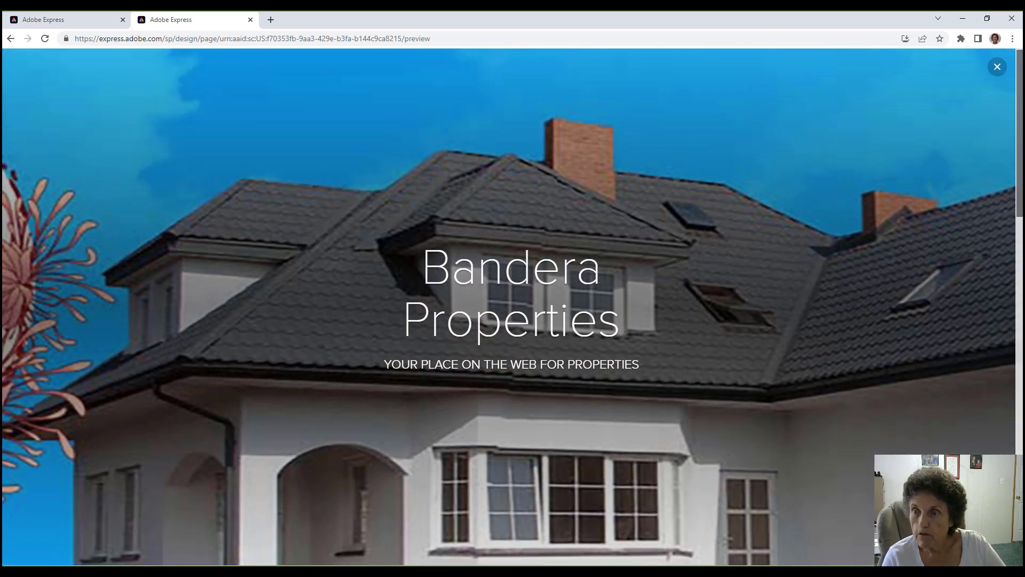
scroll(1020, 213, down, 3)
scroll(1020, 214, down, 3)
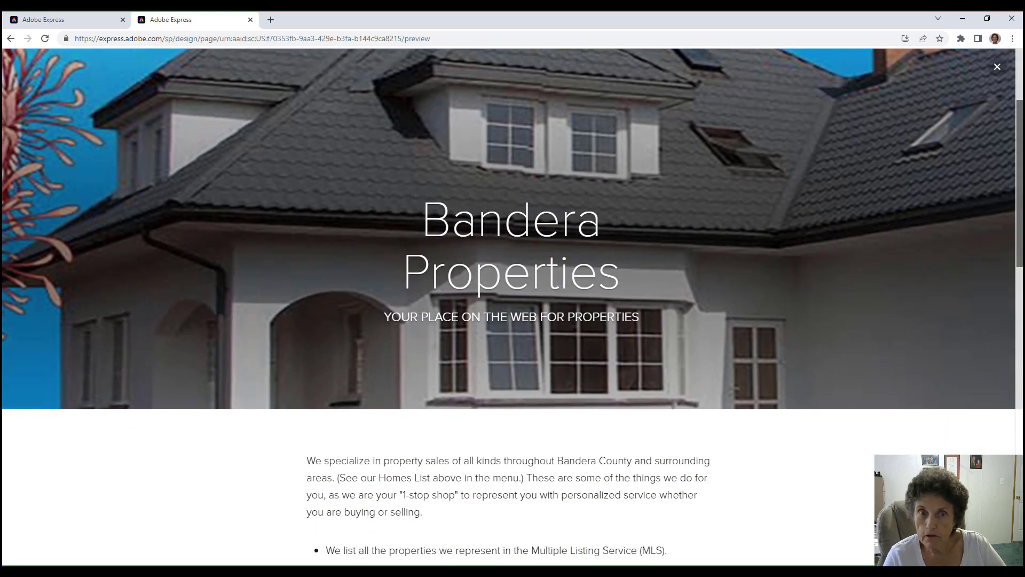
scroll(512, 305, down, 7)
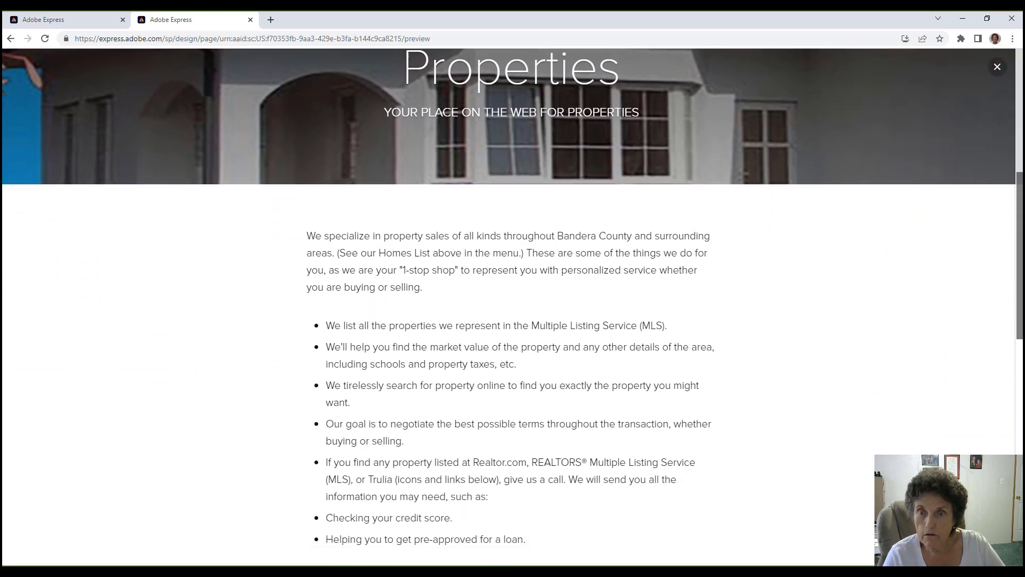
scroll(7, 519, down, 5)
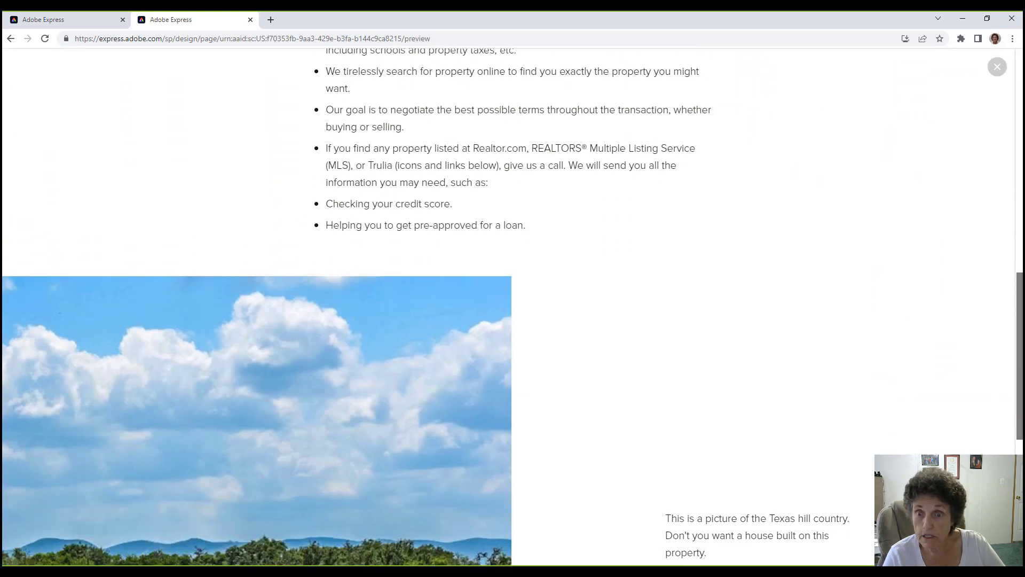
scroll(513, 307, down, 2)
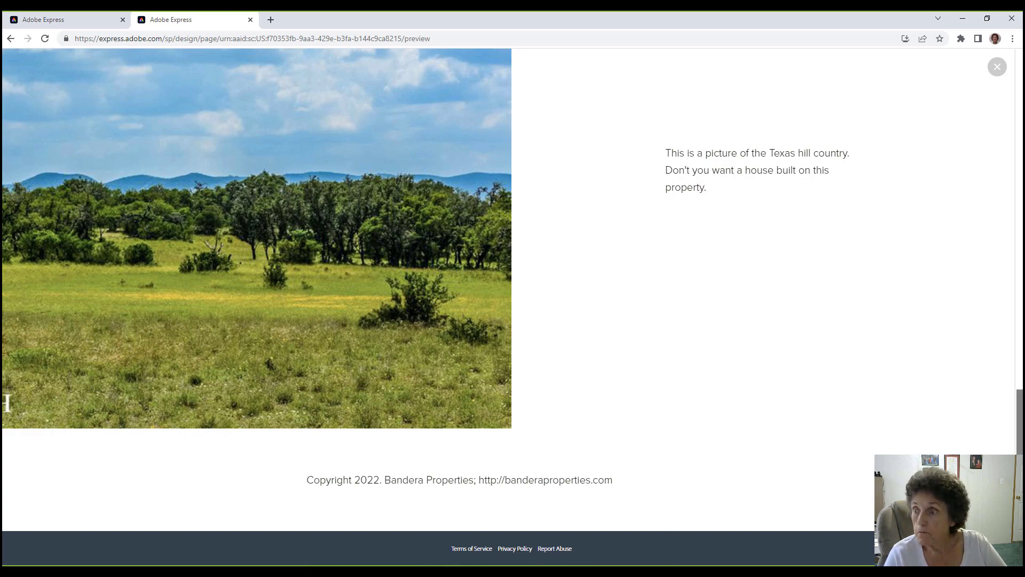
scroll(7, 404, up, 15)
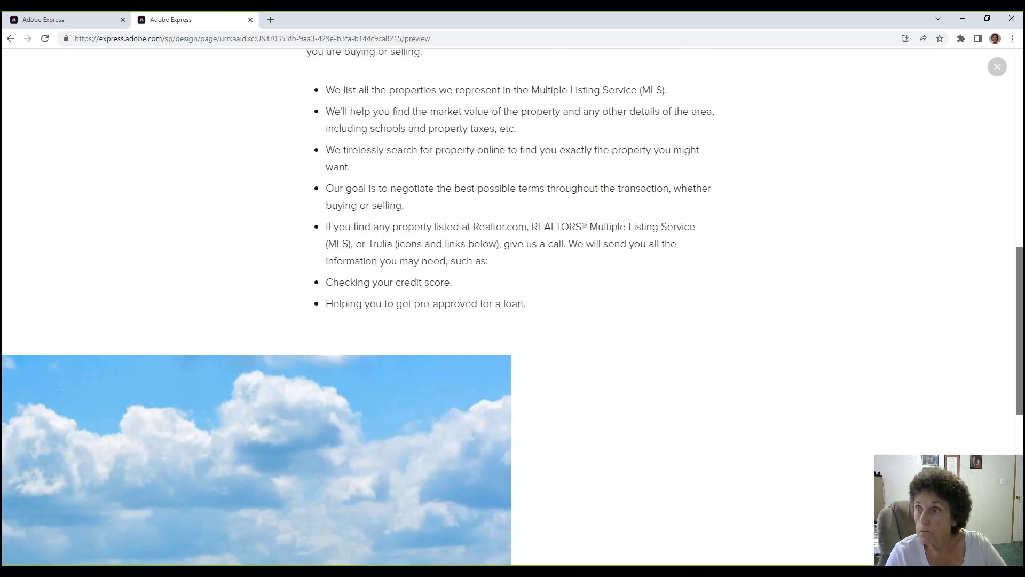
scroll(1020, 150, up, 2)
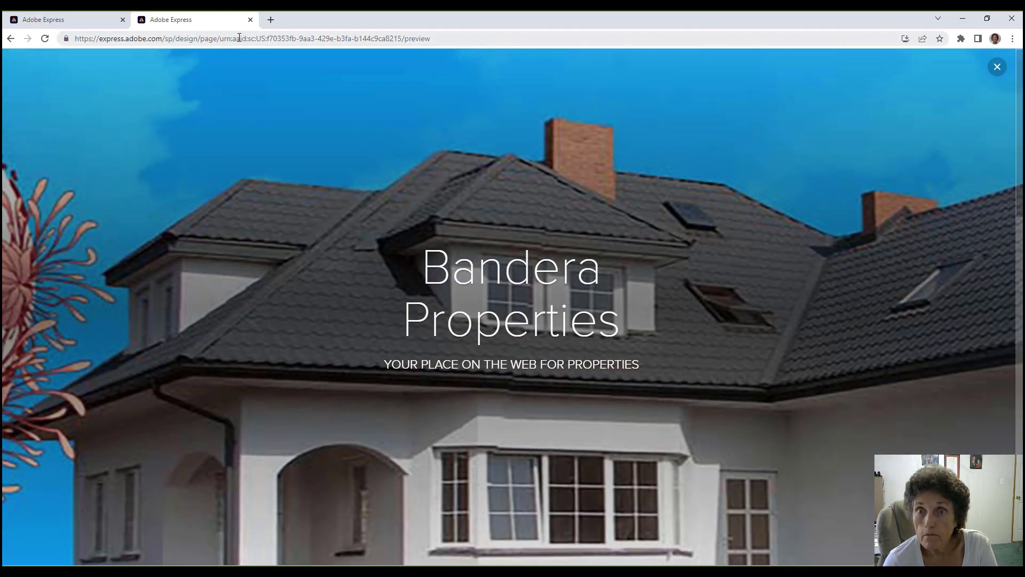
click(39, 19)
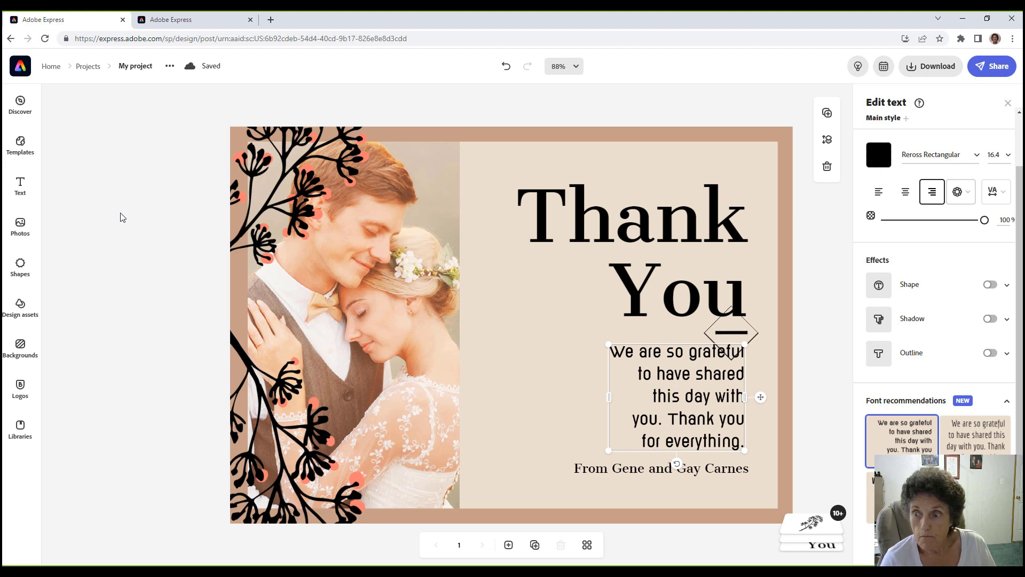
Deselect the card's message text and browse the Shapes panel.
click(121, 218)
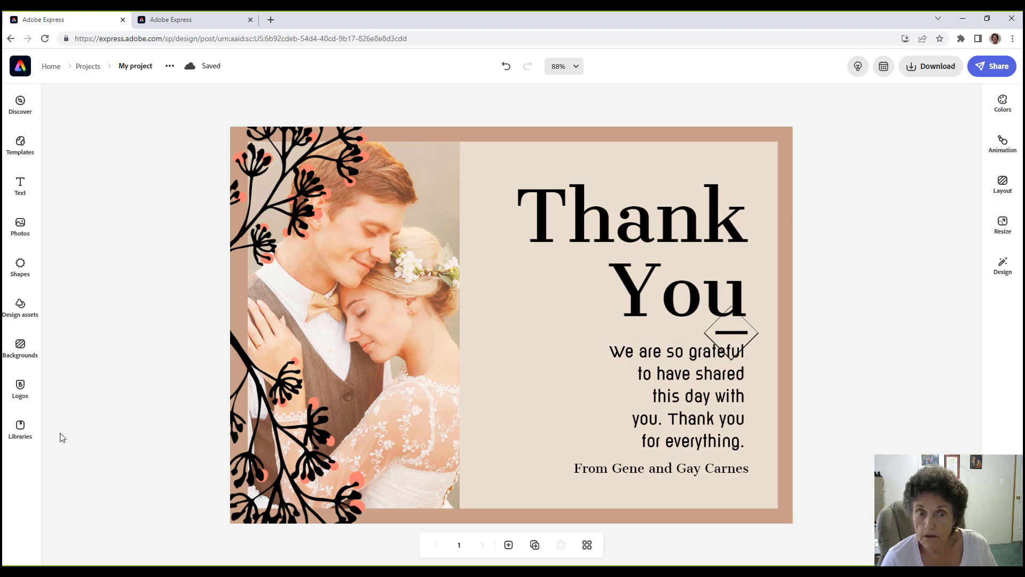
click(20, 264)
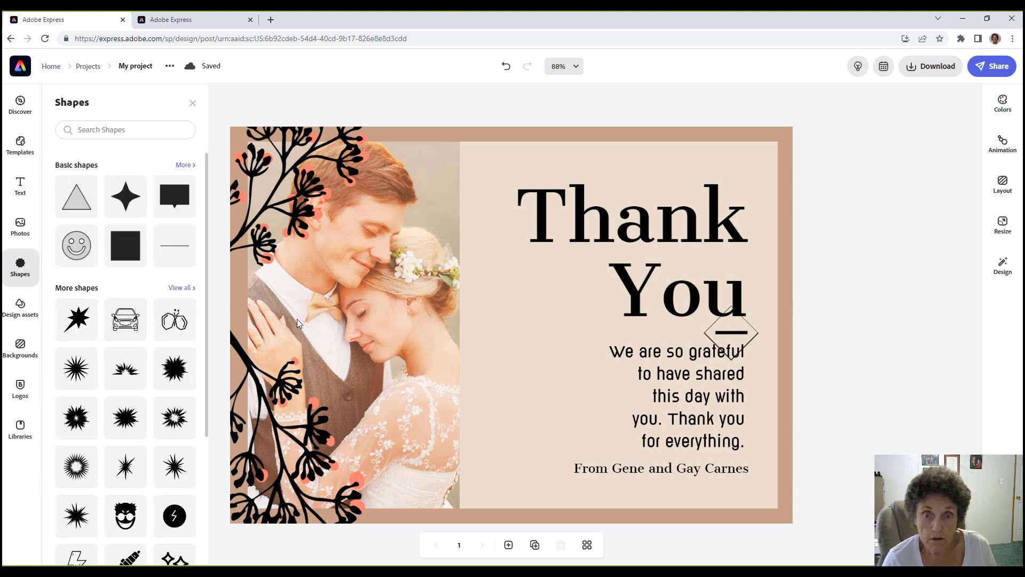
scroll(206, 359, down, 8)
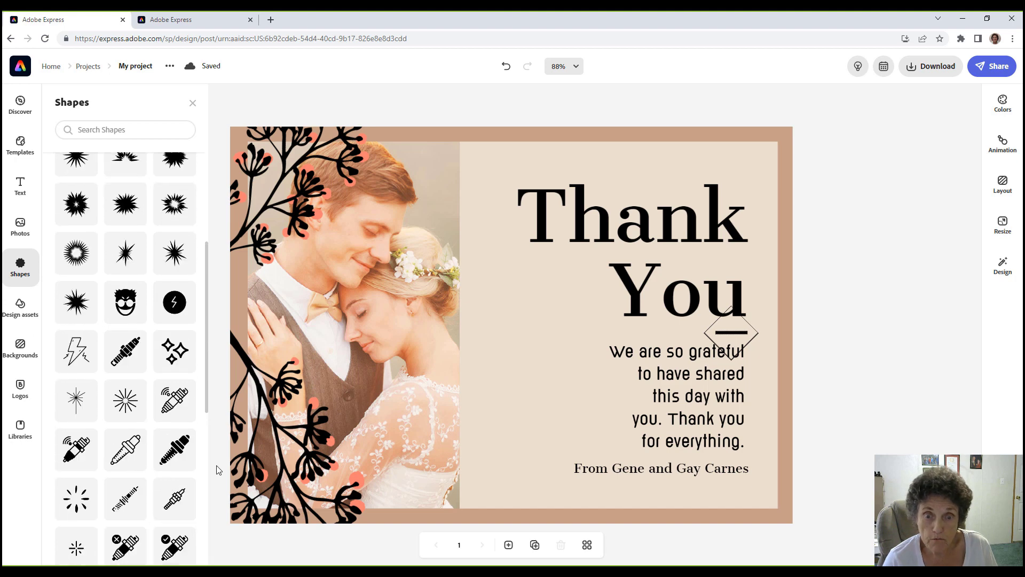
scroll(211, 437, up, 8)
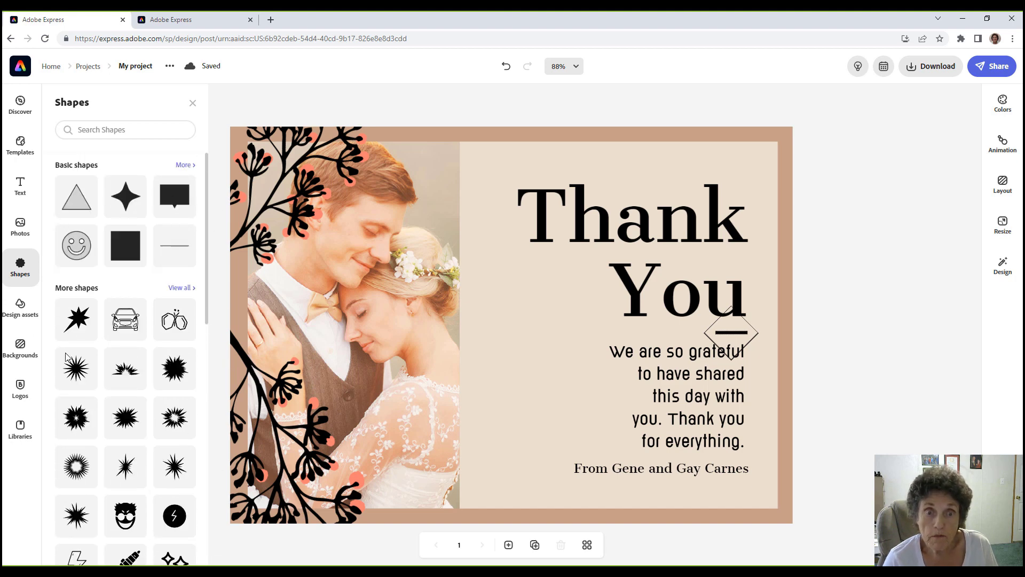
Browse the Photos and Design assets panels, then return to the Adobe Express home page.
click(19, 227)
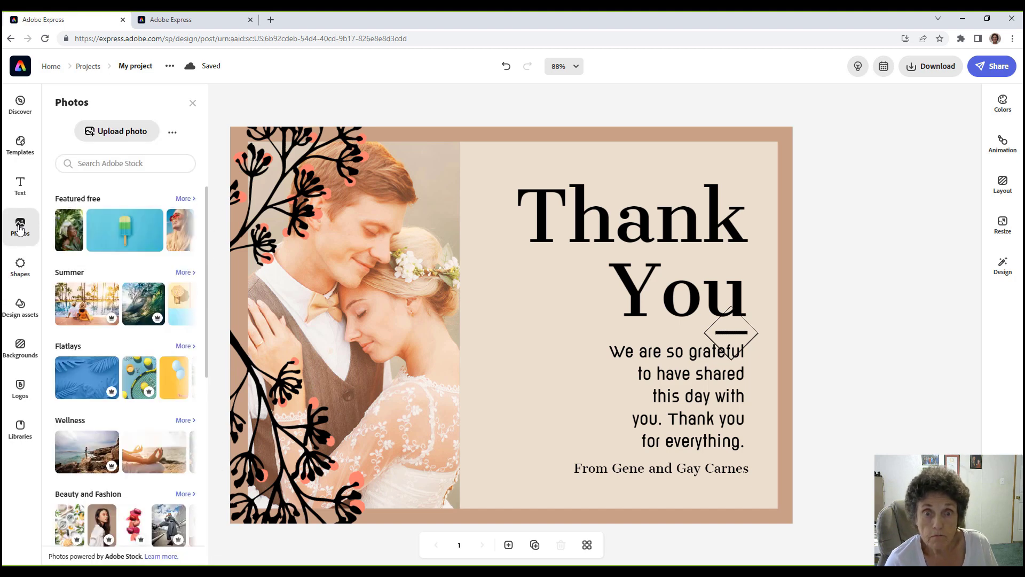
click(18, 310)
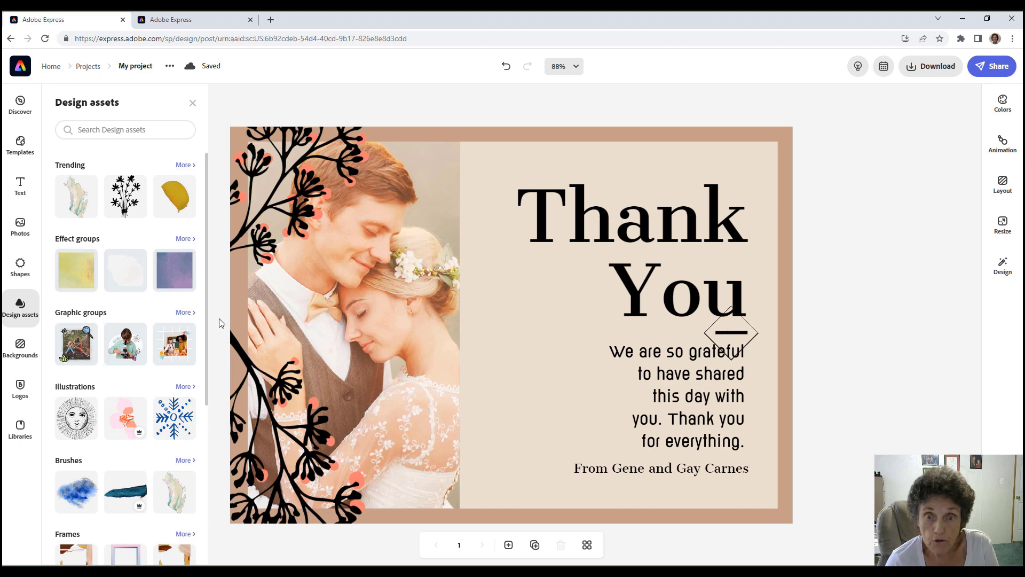
drag(207, 329, 219, 515)
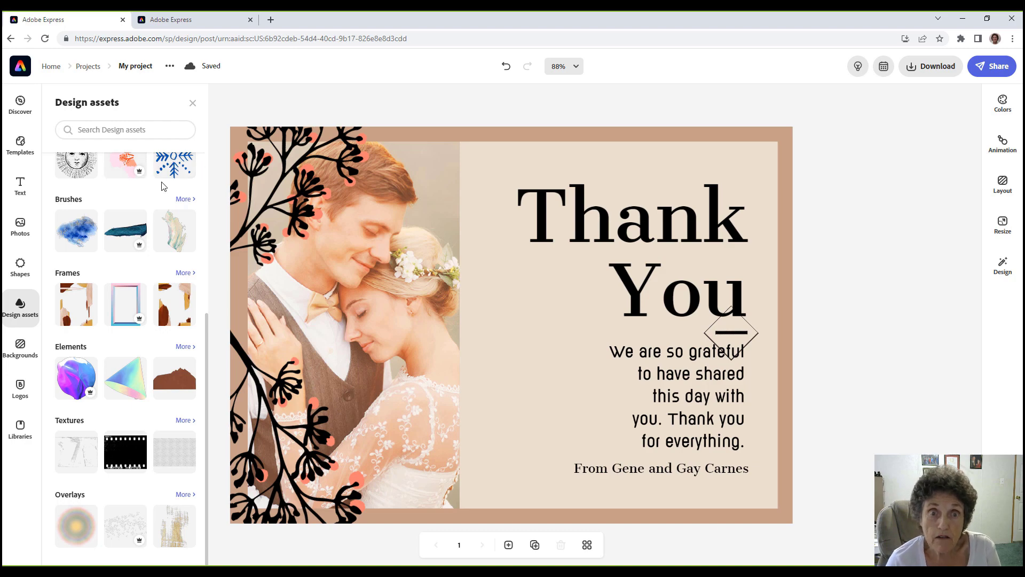
key(alt+Left)
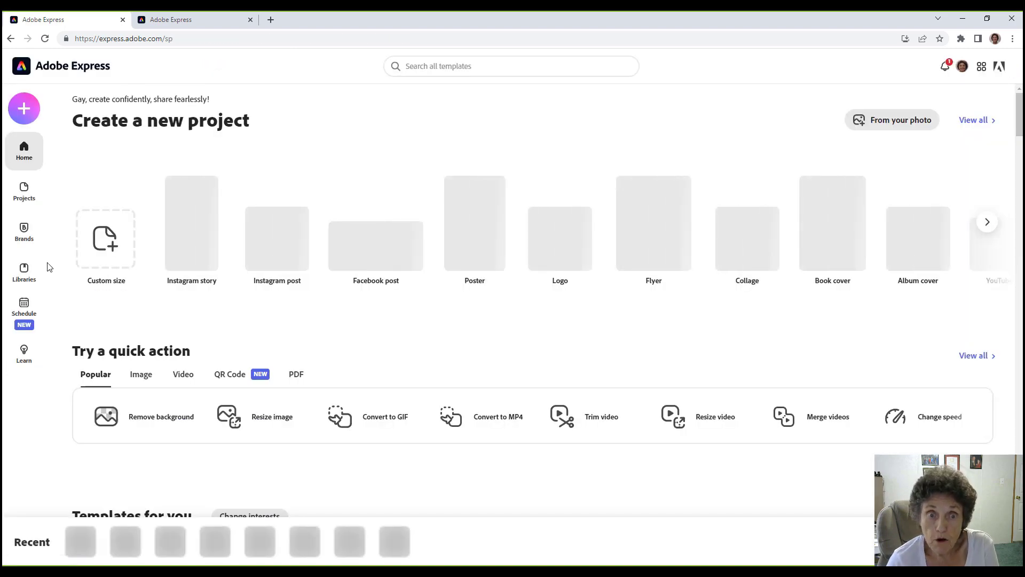
Open the SAWS & AAMUG Christmas party invitation from the Projects list.
click(25, 194)
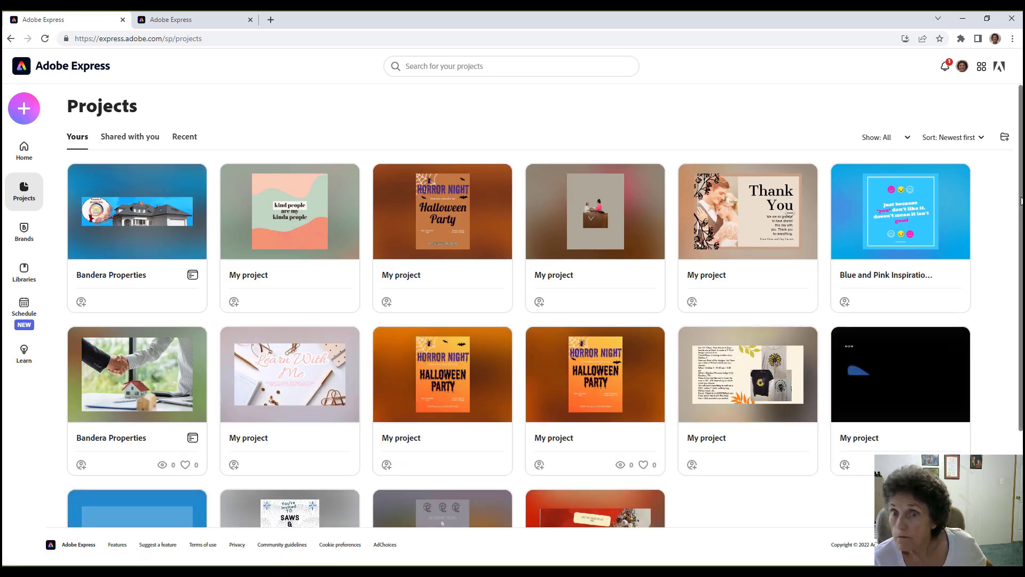
scroll(521, 327, down, 5)
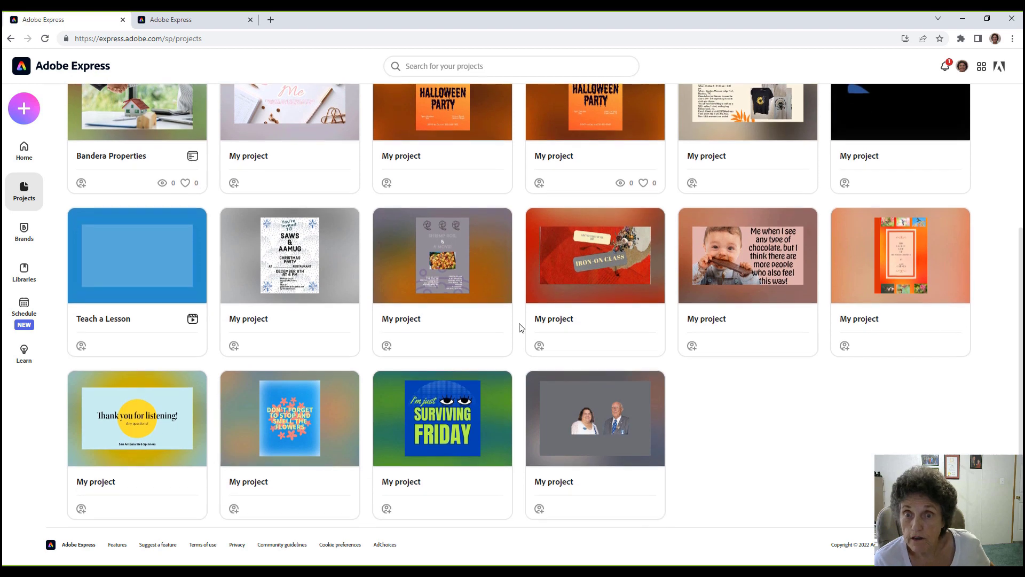
click(289, 240)
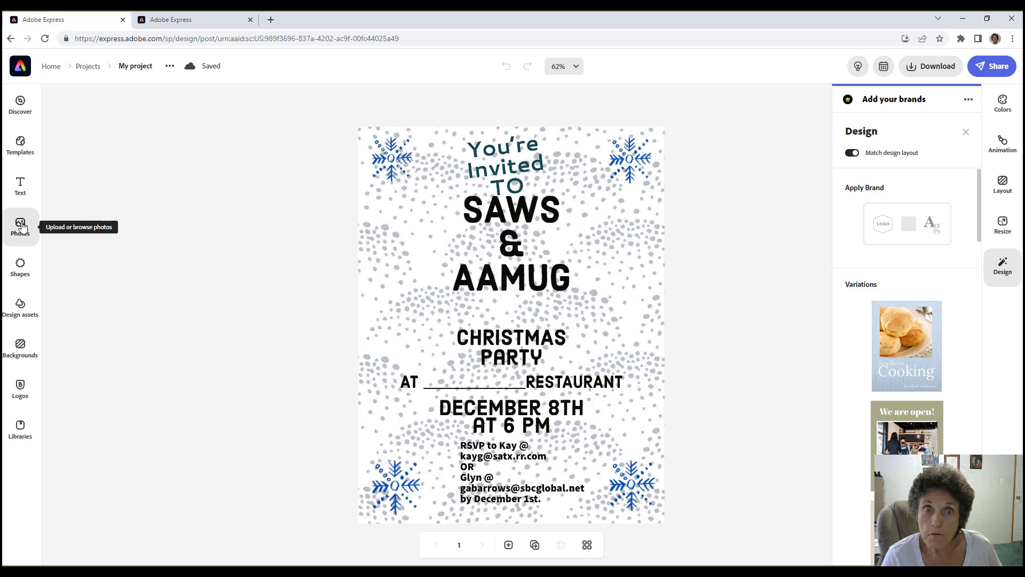
Go back to Projects and open the sunflower Iron-On Class project.
click(18, 63)
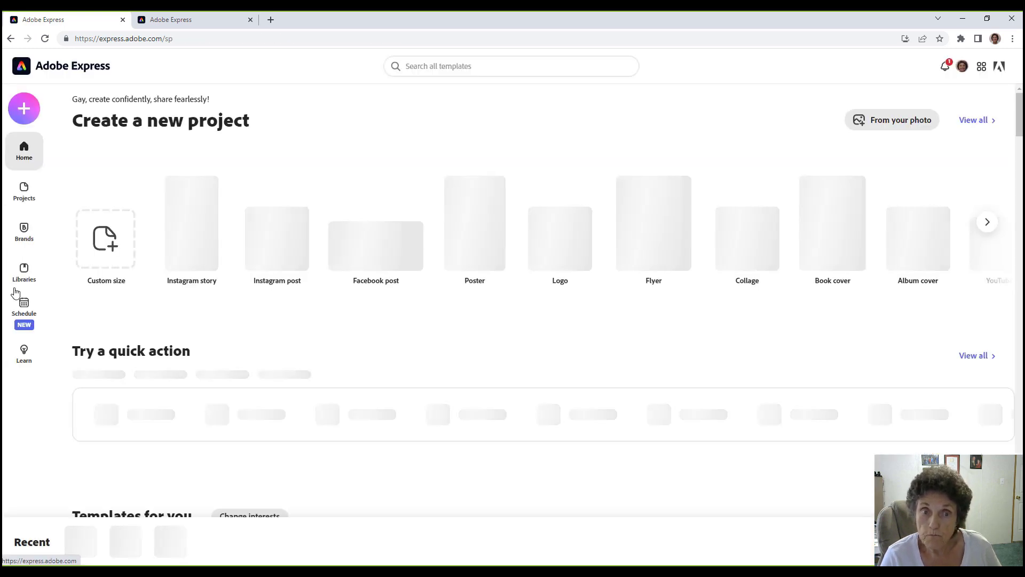
click(23, 189)
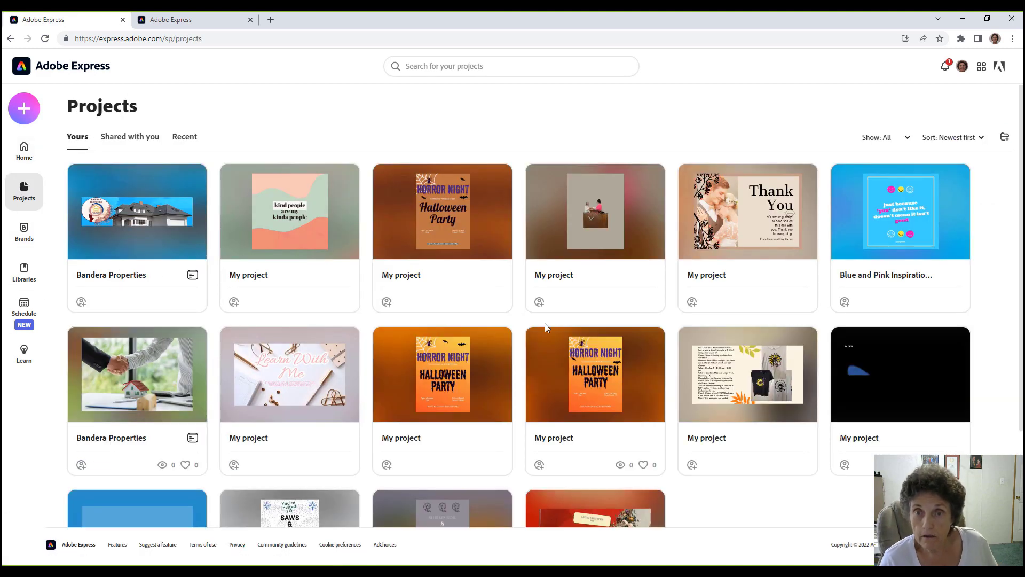
mouse_move(122, 207)
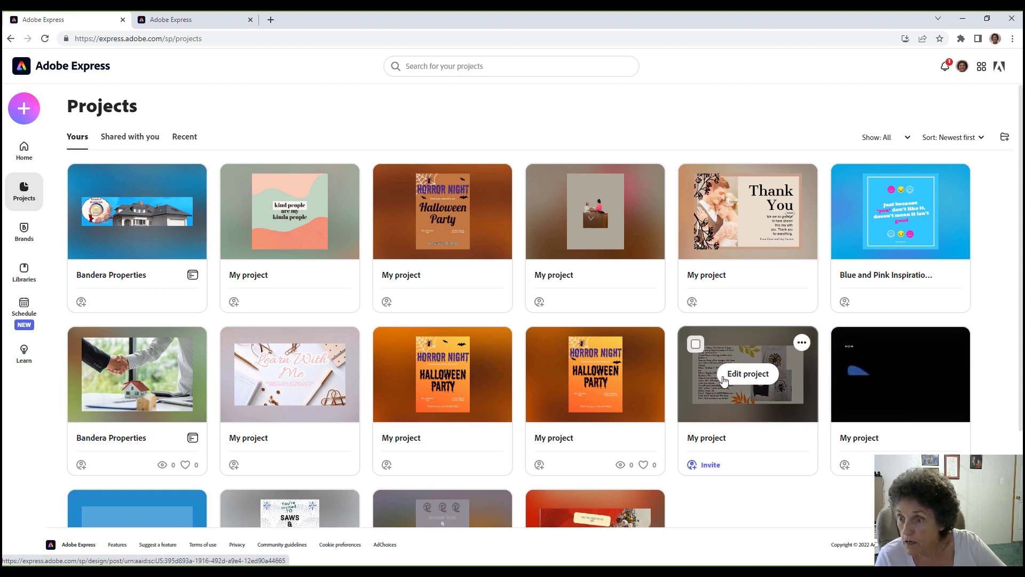
click(723, 383)
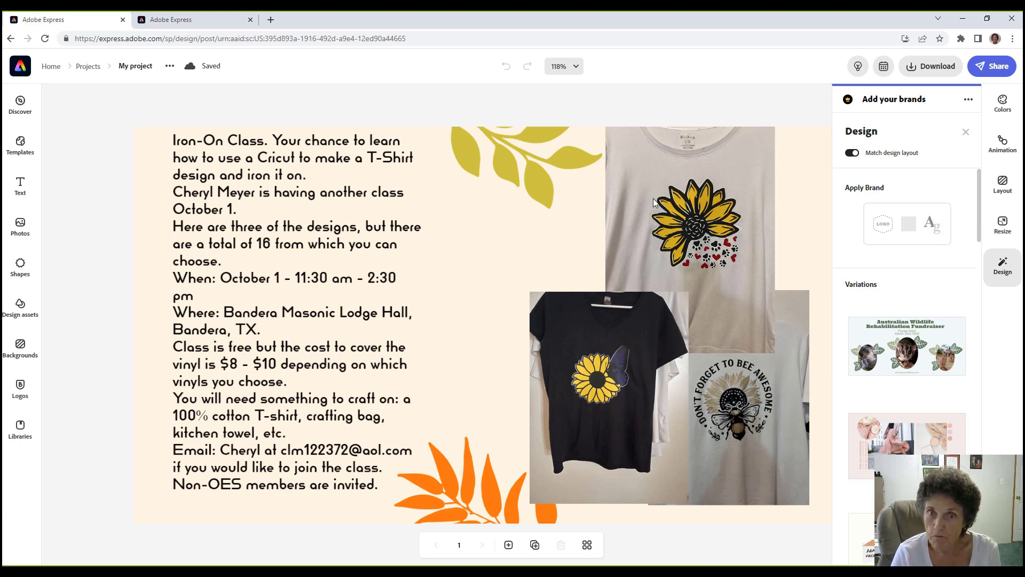
Load facebook.com in a new browser tab by typing 'fac'.
click(271, 19)
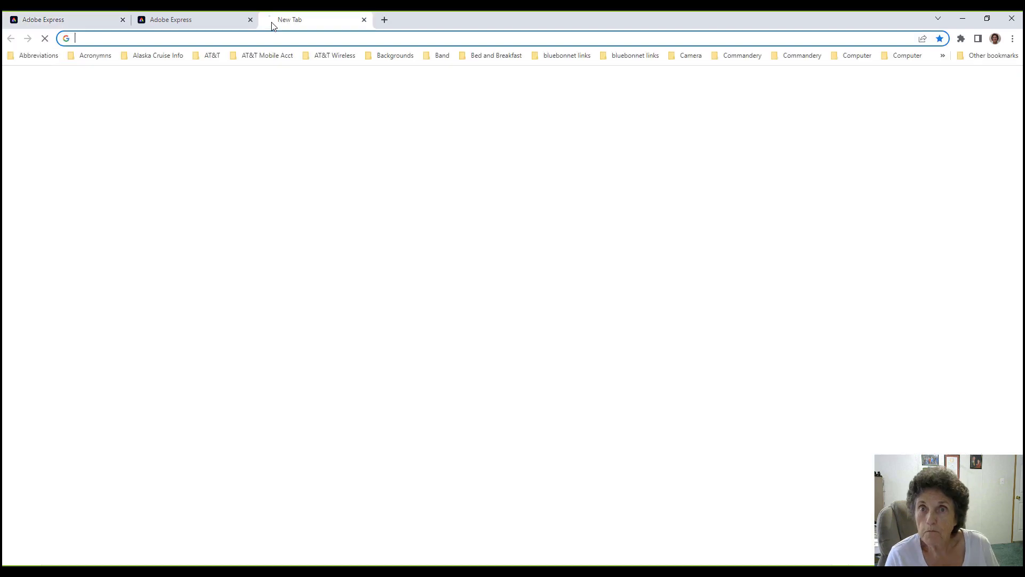
click(270, 40)
text(face)
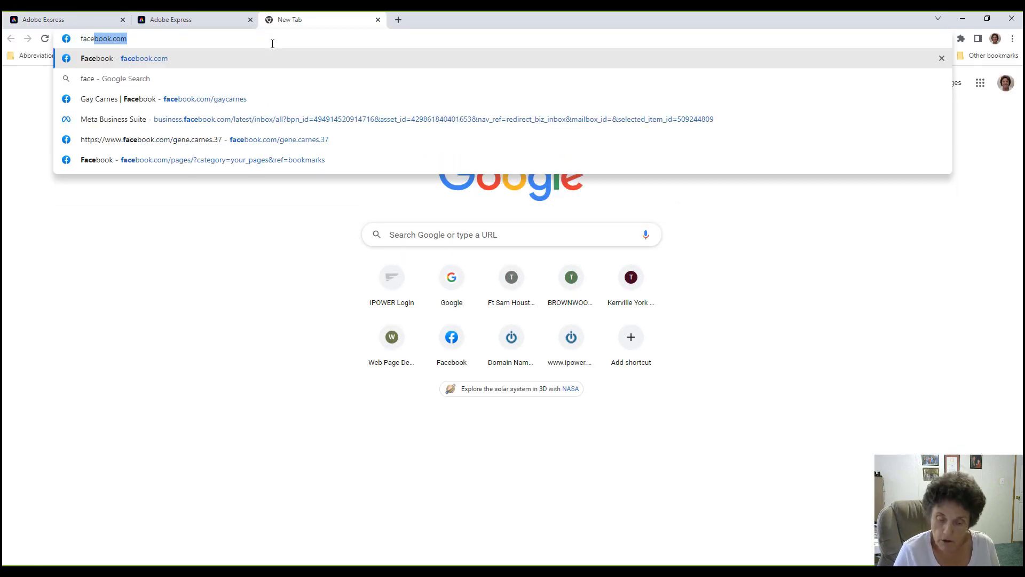
key(Return)
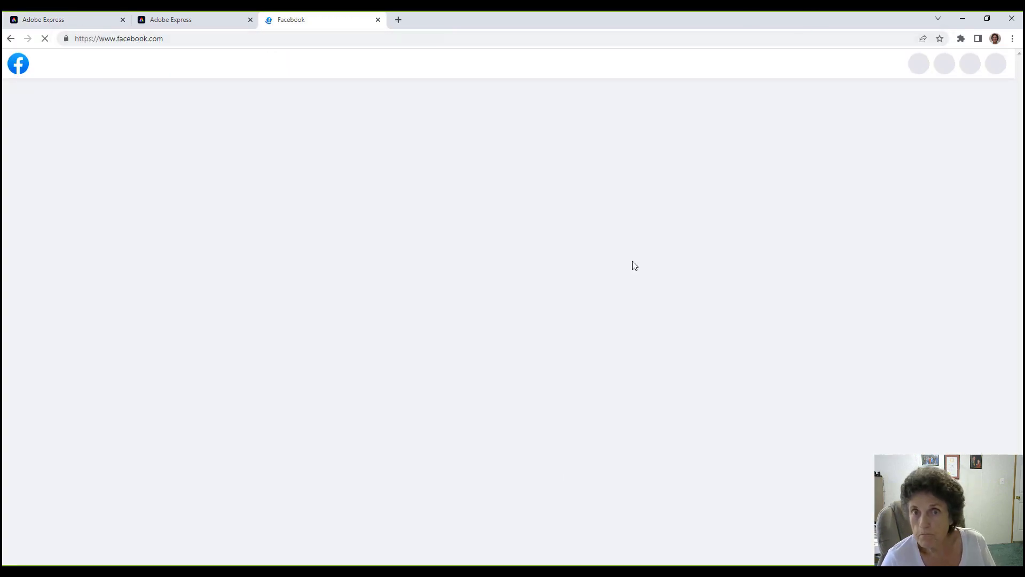